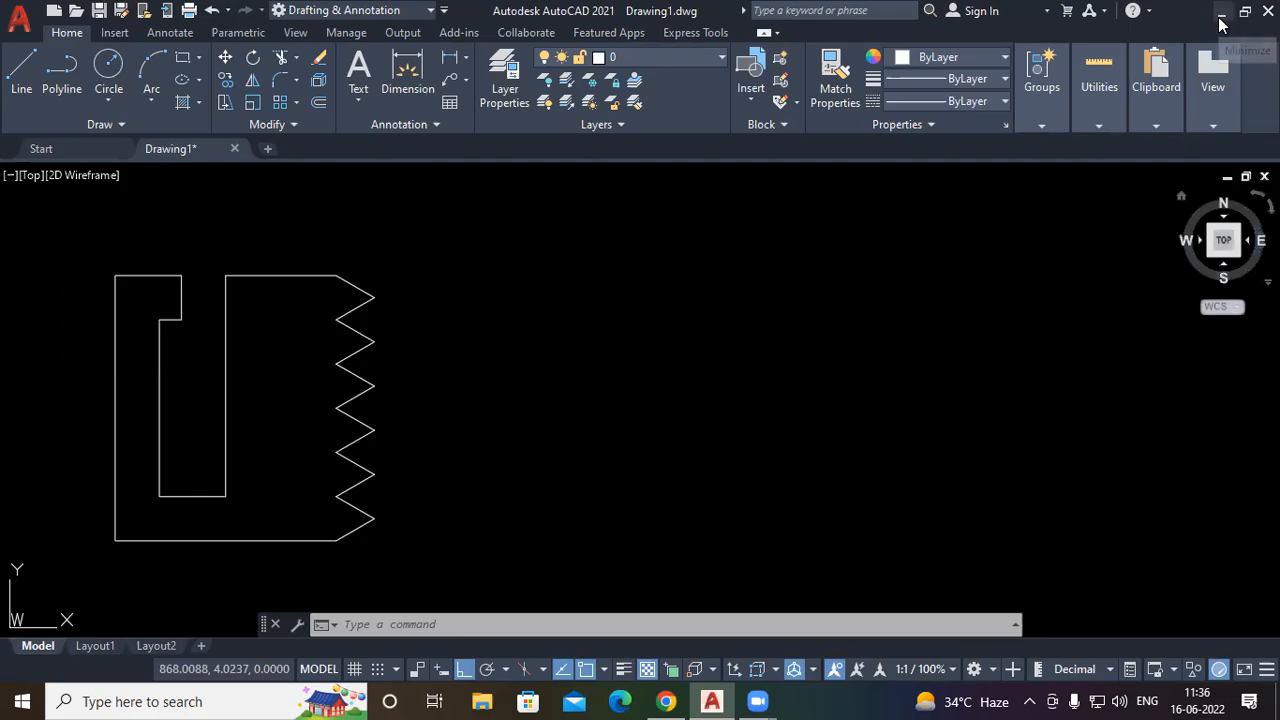
Switch to the AutoCAD Notes folder and view the Rectangular Array, Polar Array and Path Array reference images
left_click(1221, 14)
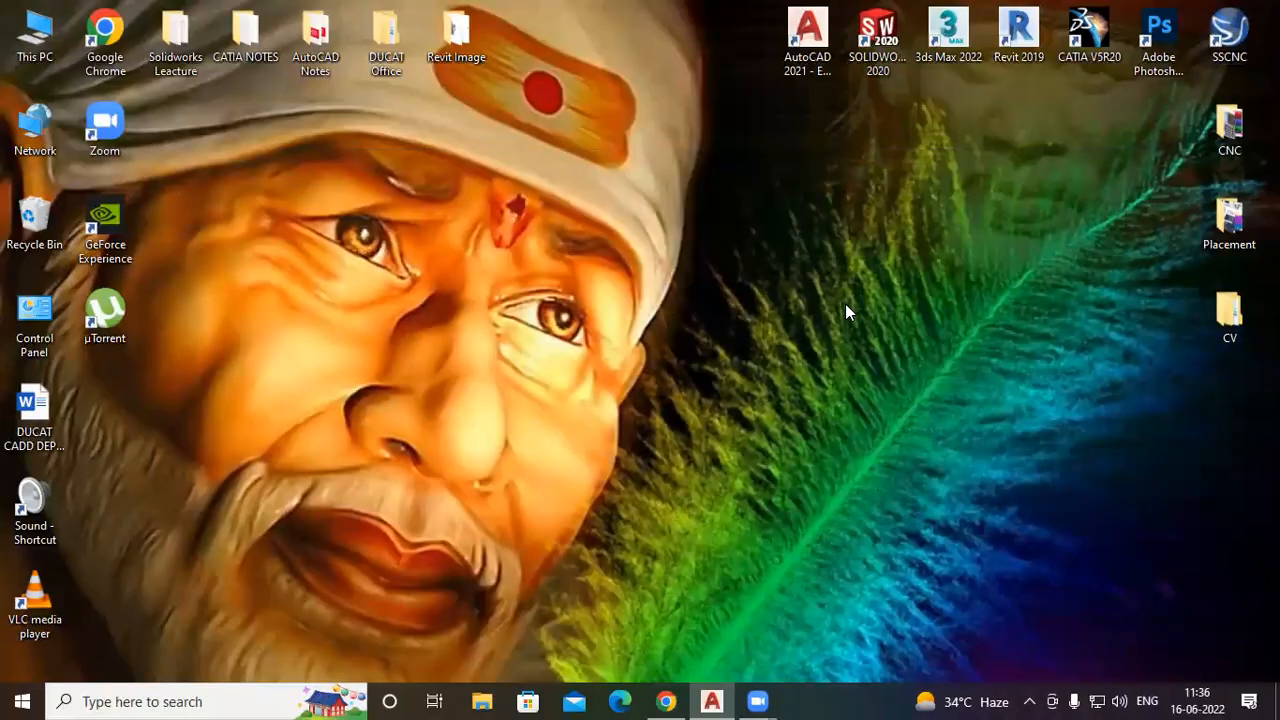
double_click(298, 45)
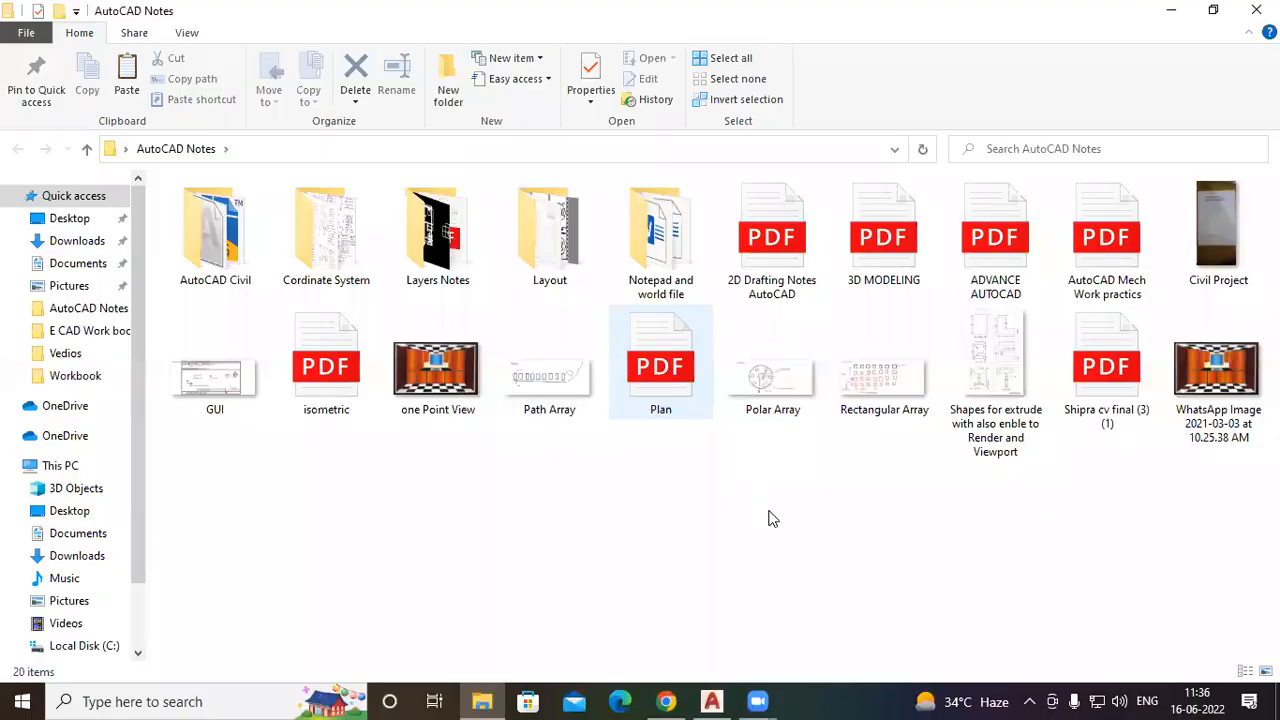
double_click(853, 407)
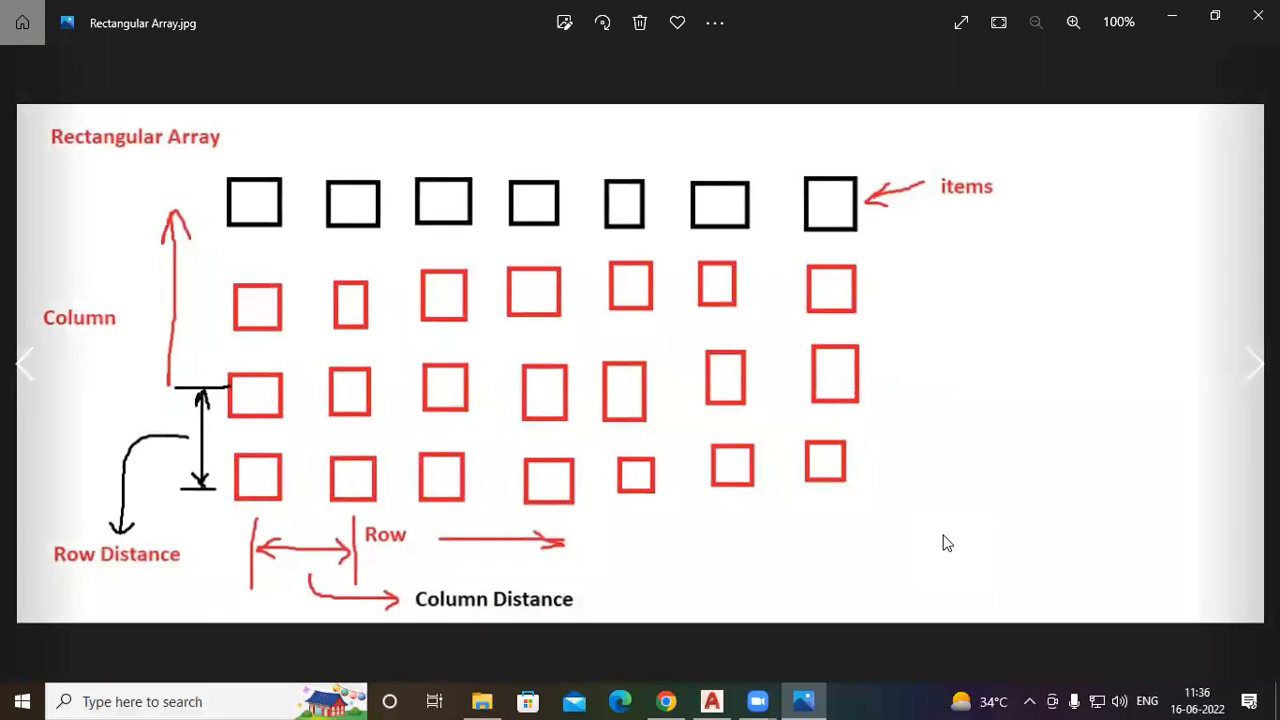
key("Right")
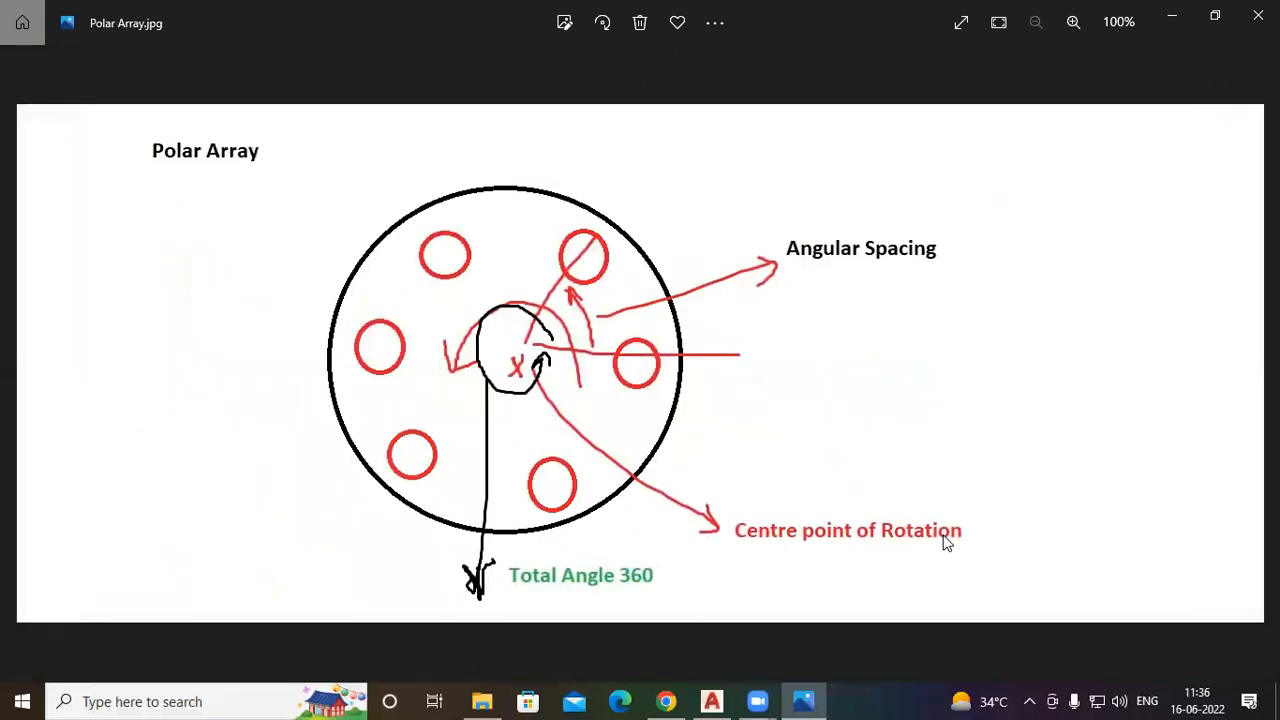
key("Right")
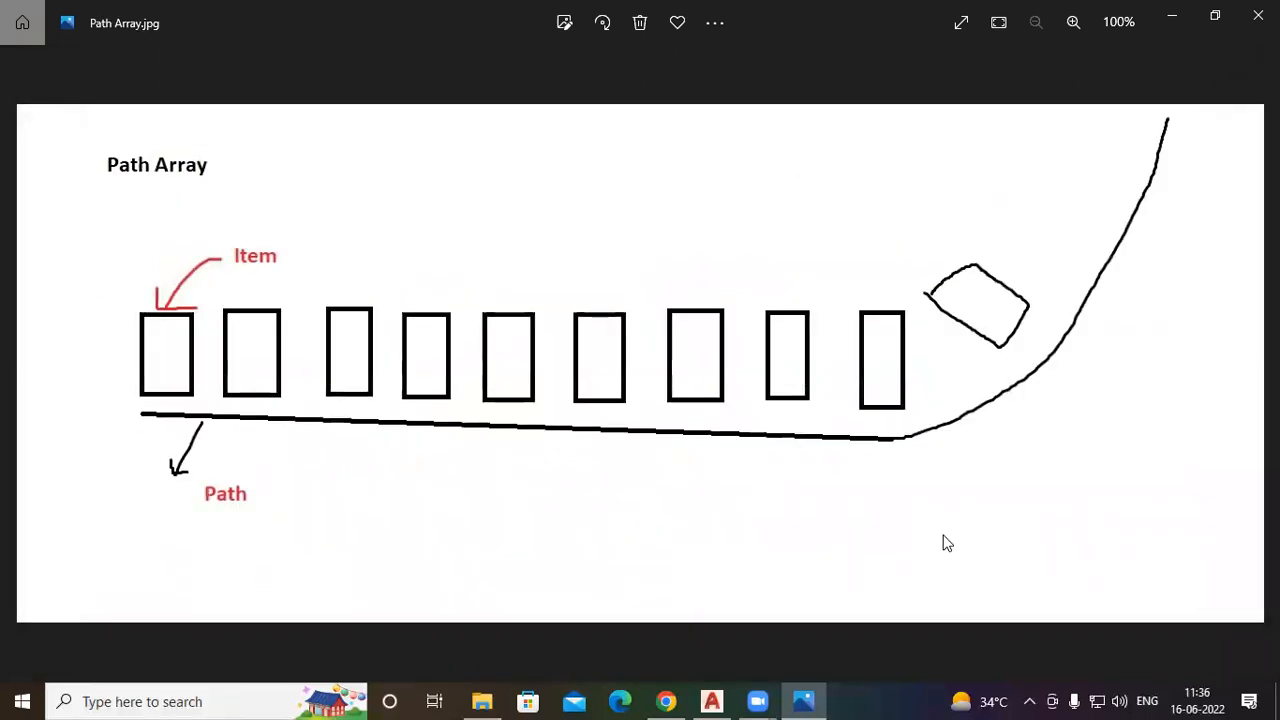
key("Left")
key("Left")
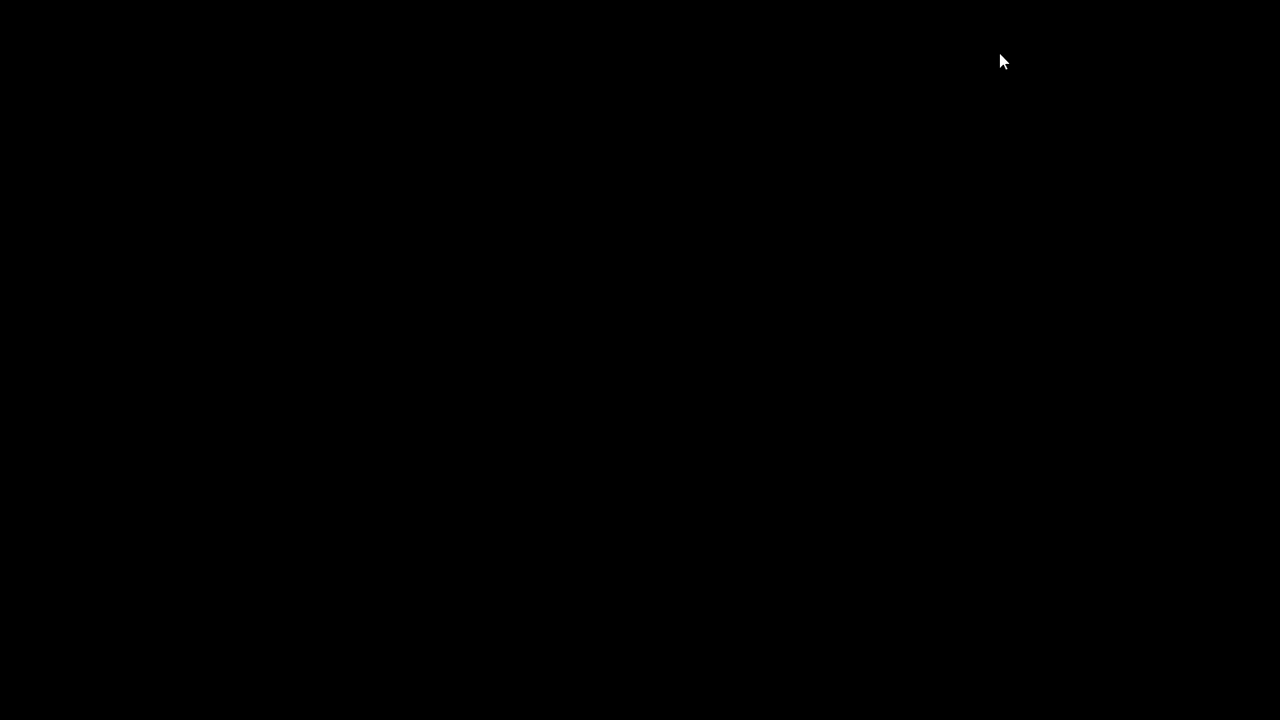
Set the large rectangular array's base point to the lower-left corner of its bottom-left square
scroll(485, 300, "down", 4)
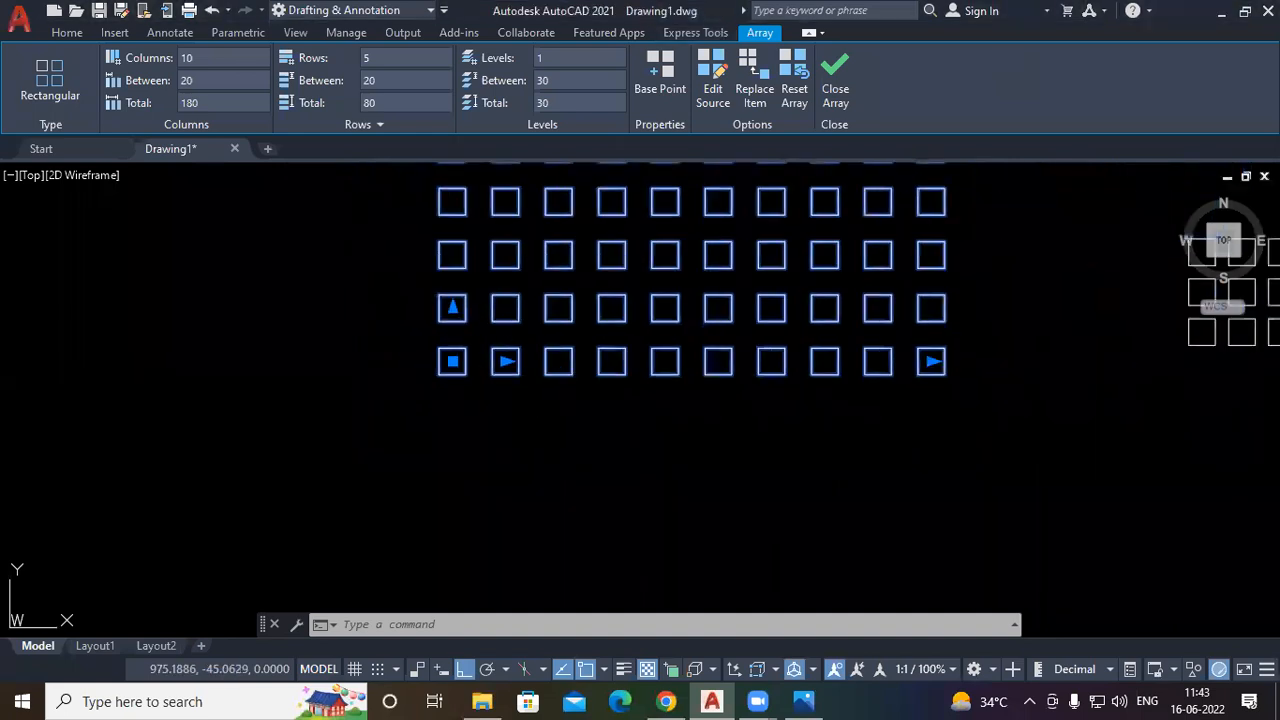
mouse_move(503, 337)
middle_mouse_down()
mouse_move(451, 423)
mouse_move(393, 453)
middle_mouse_up()
scroll(455, 430, "up", 2)
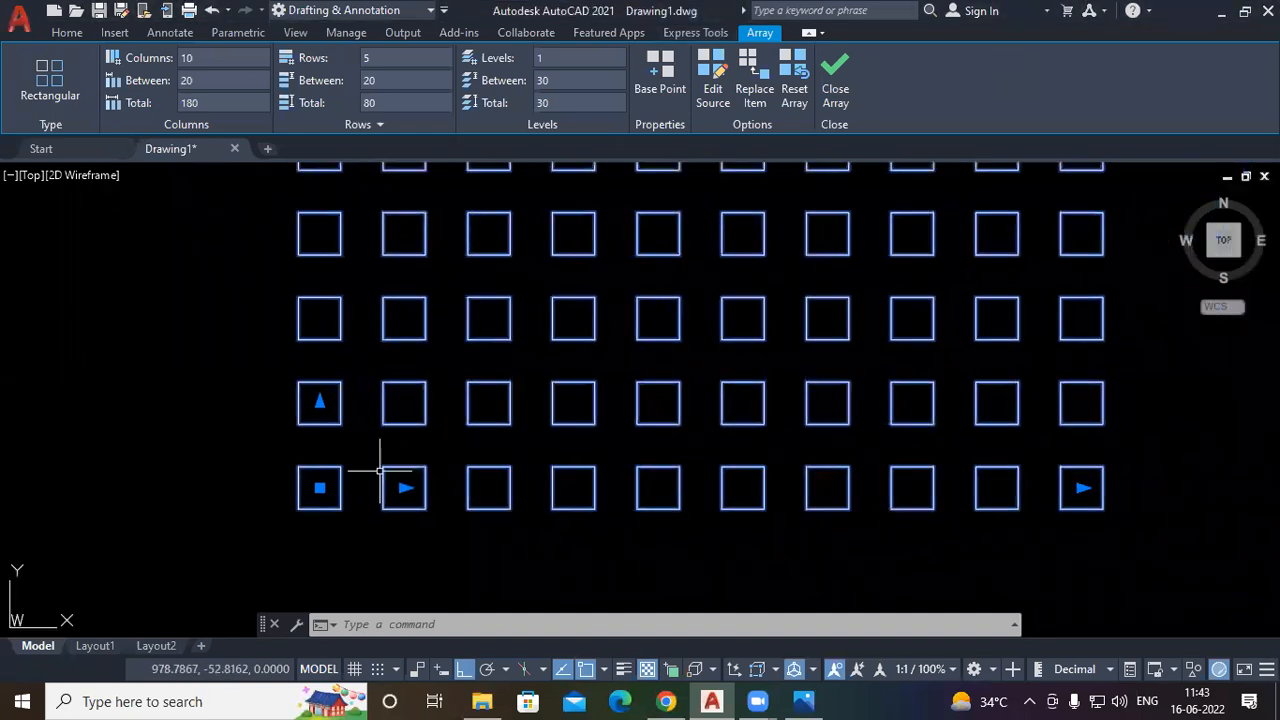
left_click(660, 92)
scroll(319, 488, "up", 4)
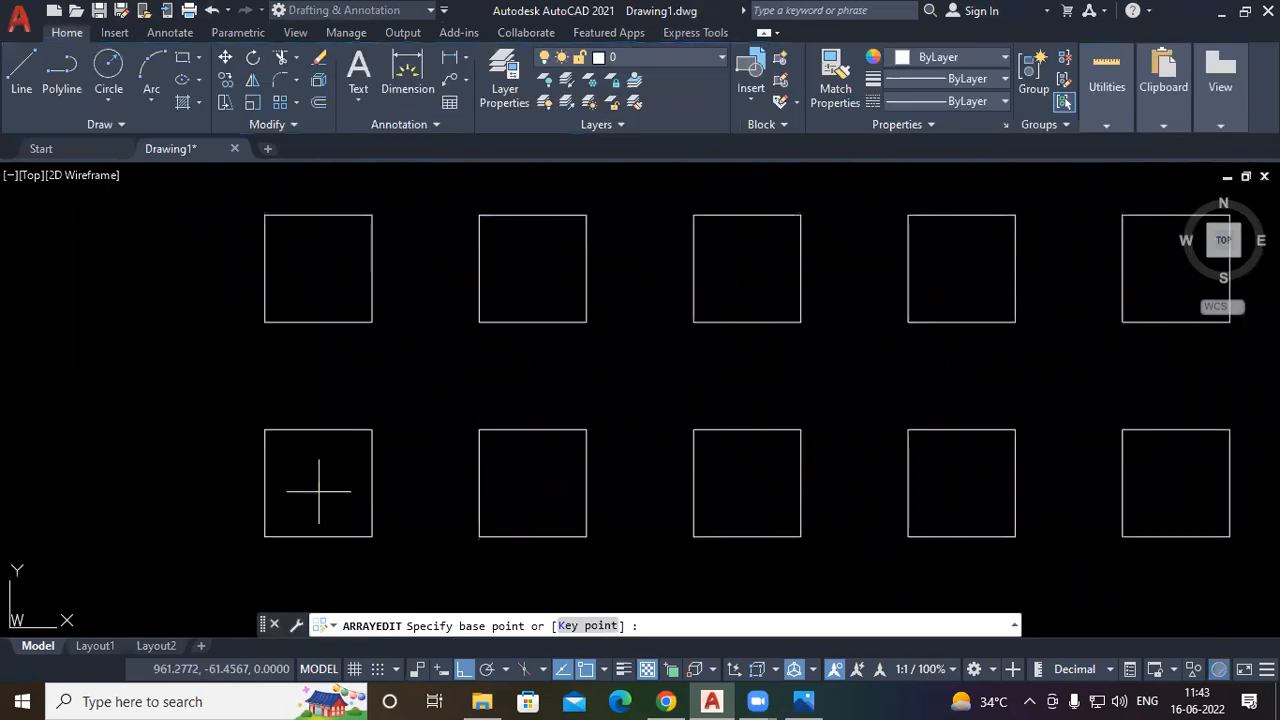
left_click(265, 536)
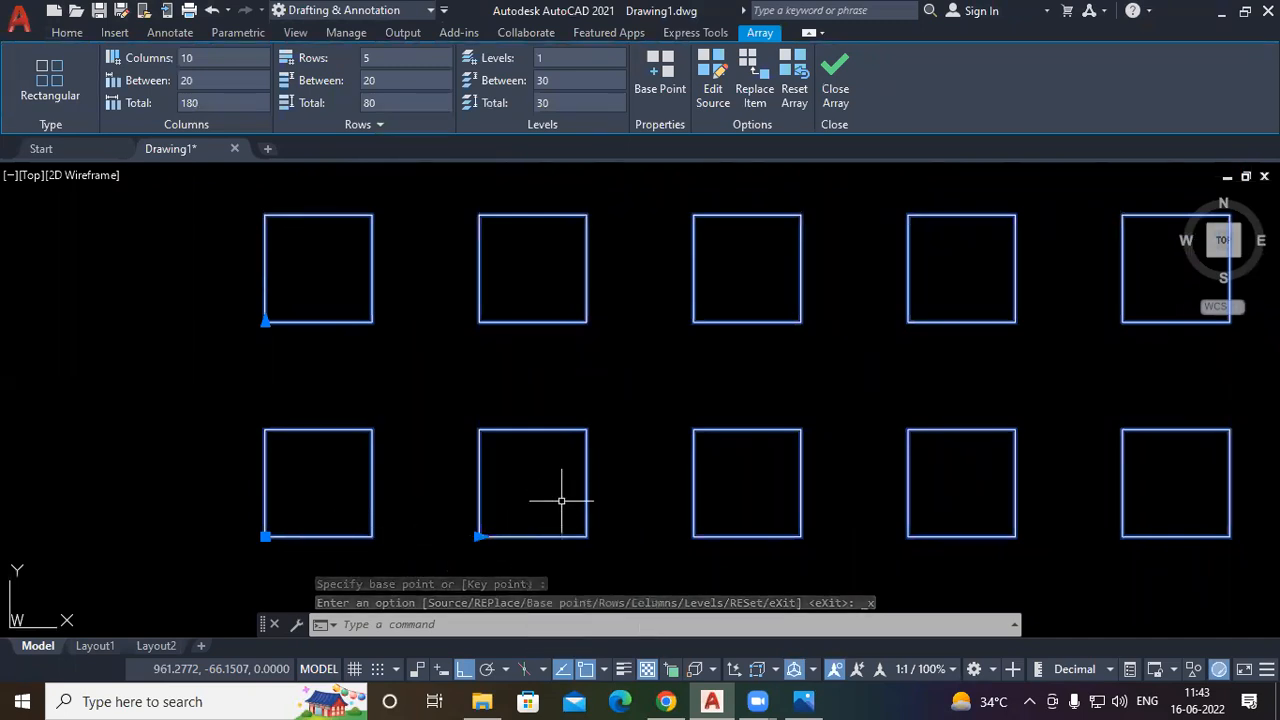
scroll(590, 470, "down", 4)
scroll(690, 380, "down", 2)
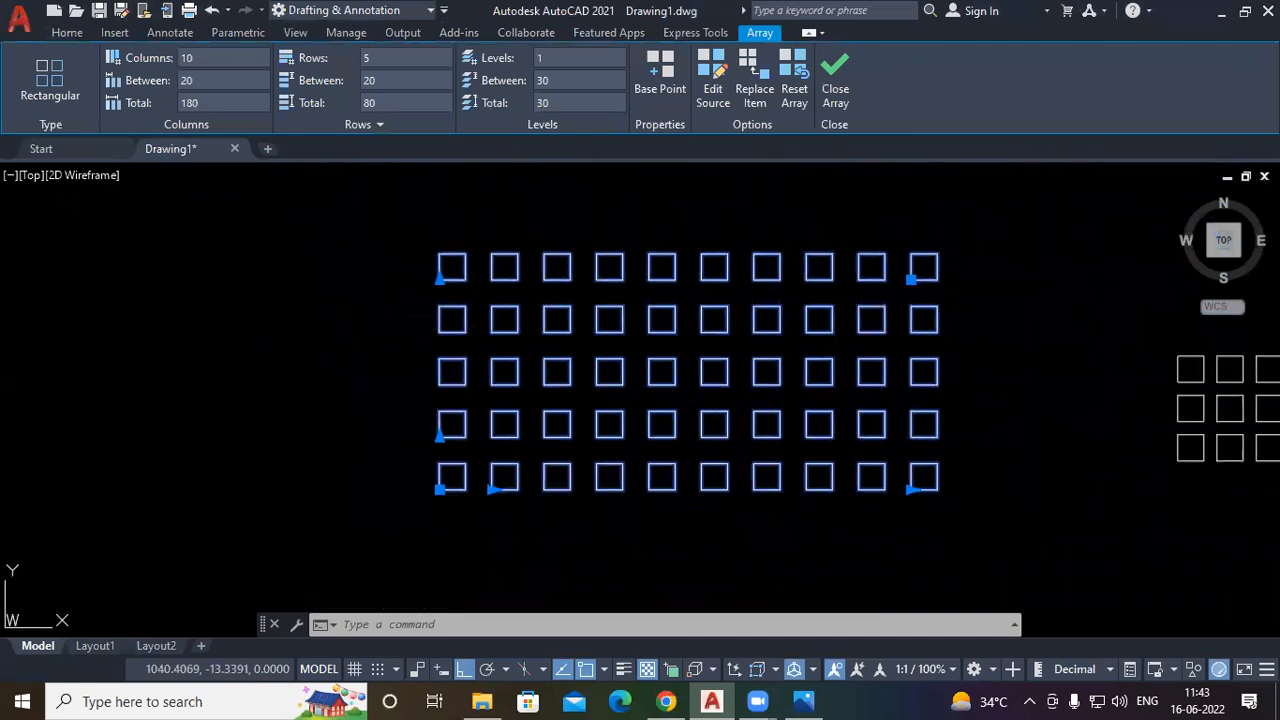
middle_click_drag(733, 371, 558, 367)
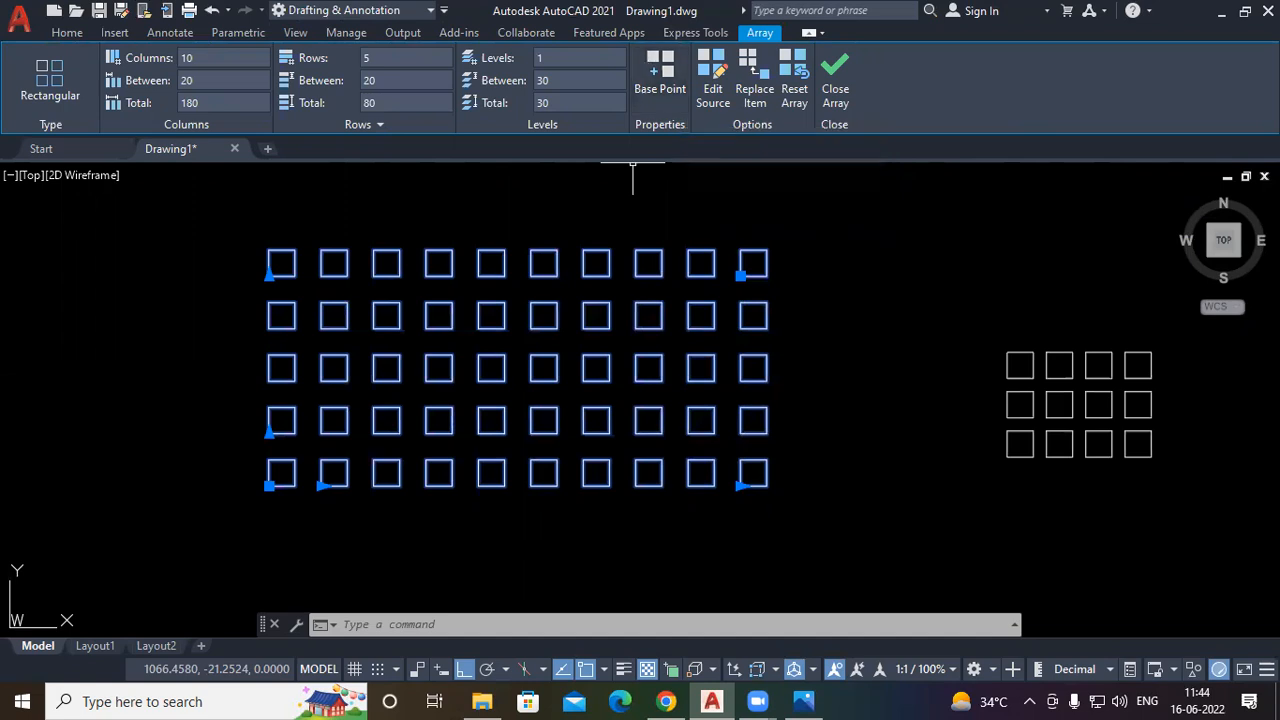
Start editing the large array's source object through its bottom-left square, accepting the array editing state
scroll(246, 517, "up", 2)
middle_click_drag(246, 517, 237, 585)
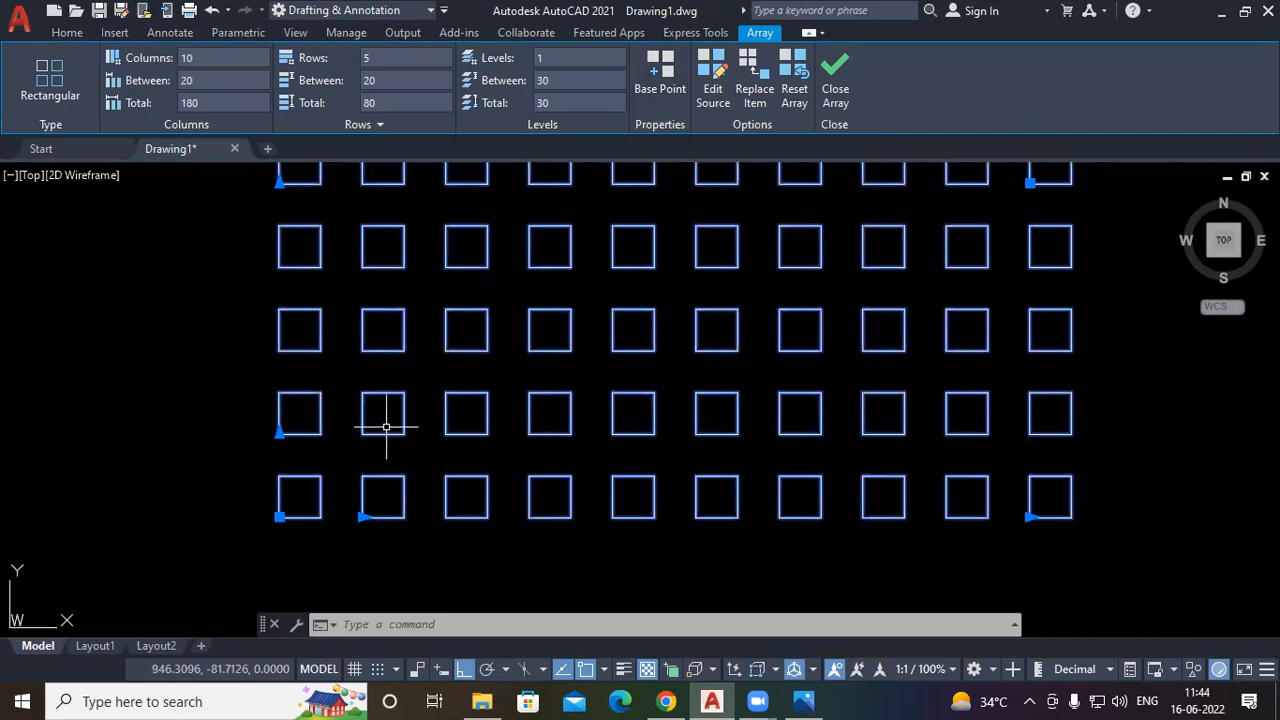
middle_click_drag(486, 469, 451, 500)
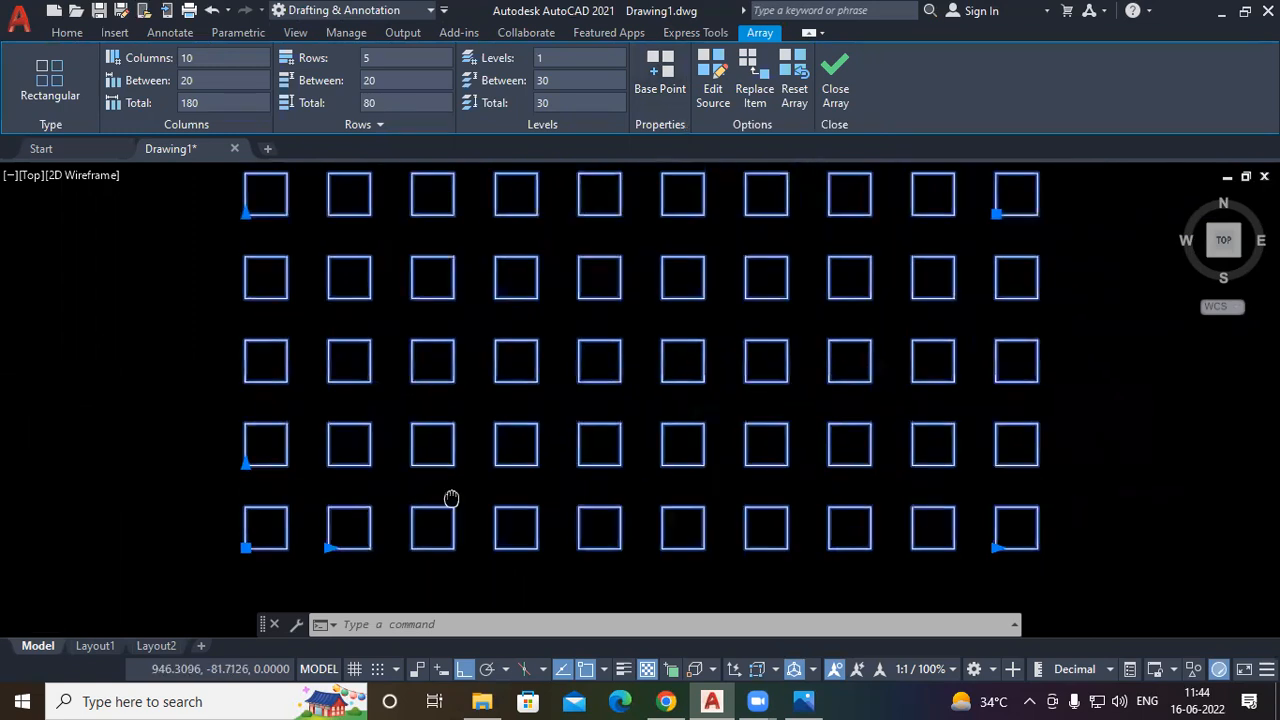
left_click(714, 99)
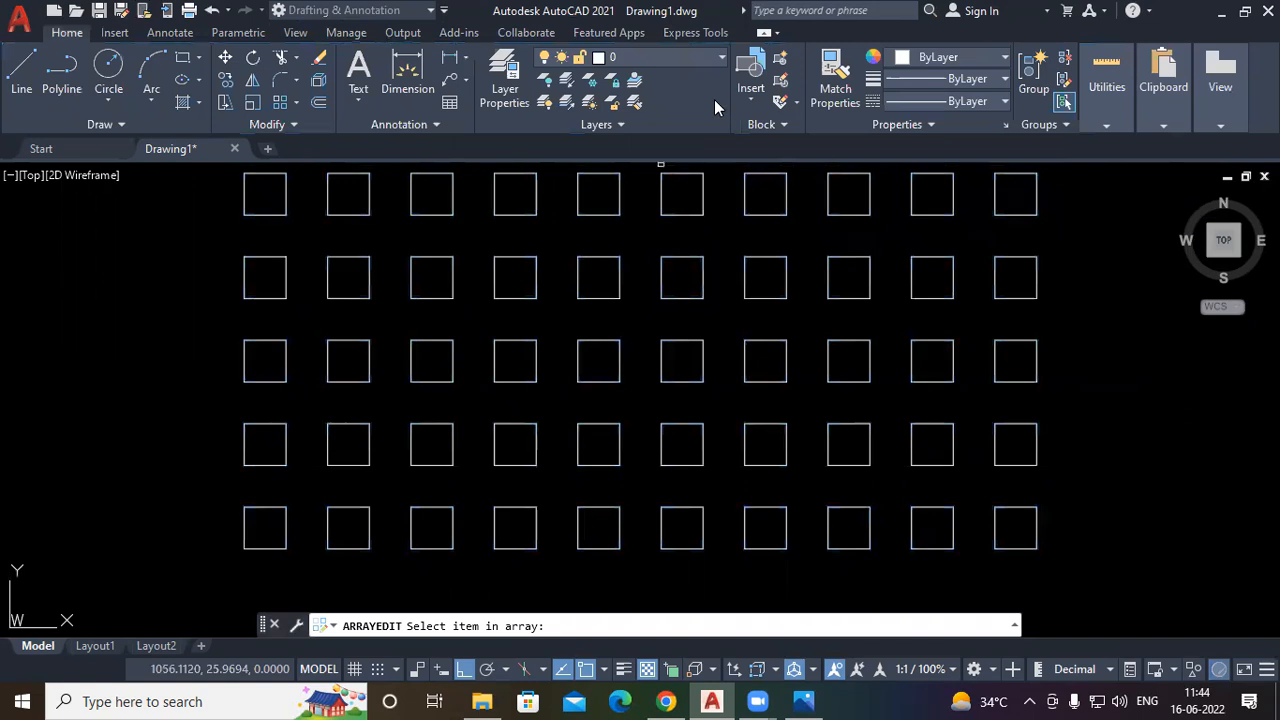
left_click(286, 516)
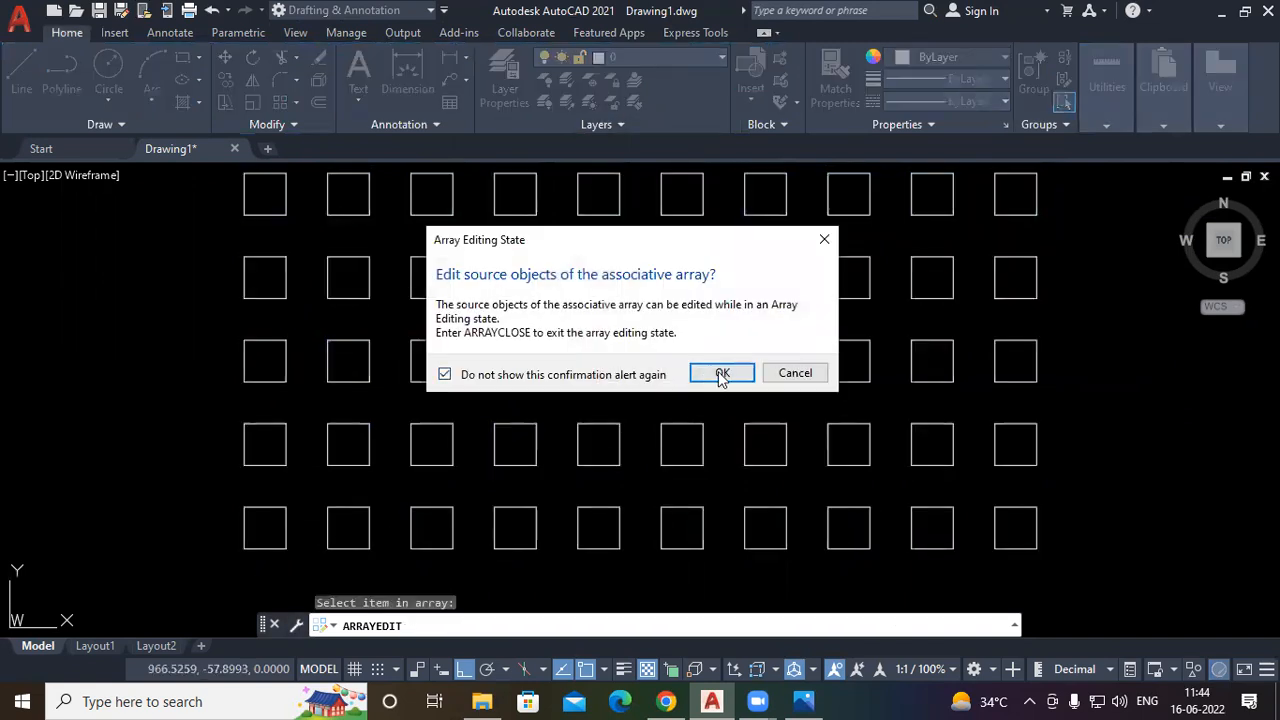
left_click(724, 373)
middle_click_drag(21, 510, 118, 406)
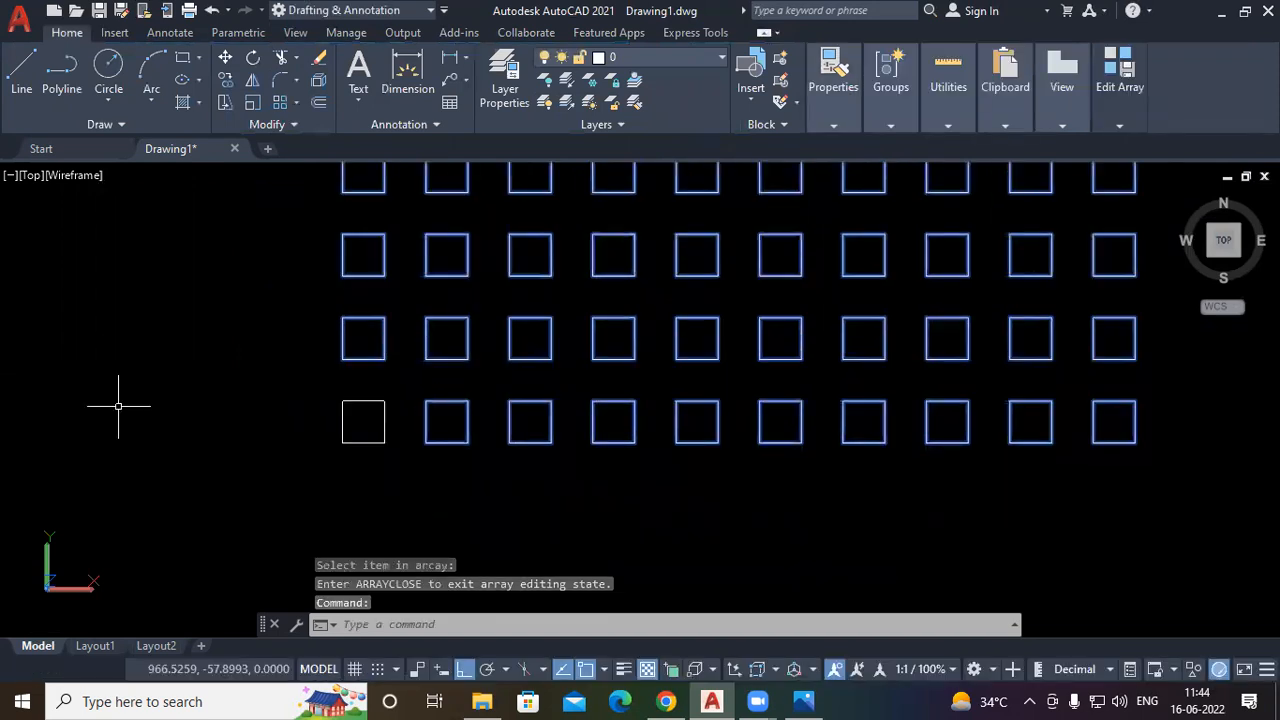
Draw two diagonal lines between opposite corners of the bottom-left source square
scroll(446, 420, "up", 2)
middle_click_drag(441, 448, 544, 406)
type("l")
key("Return")
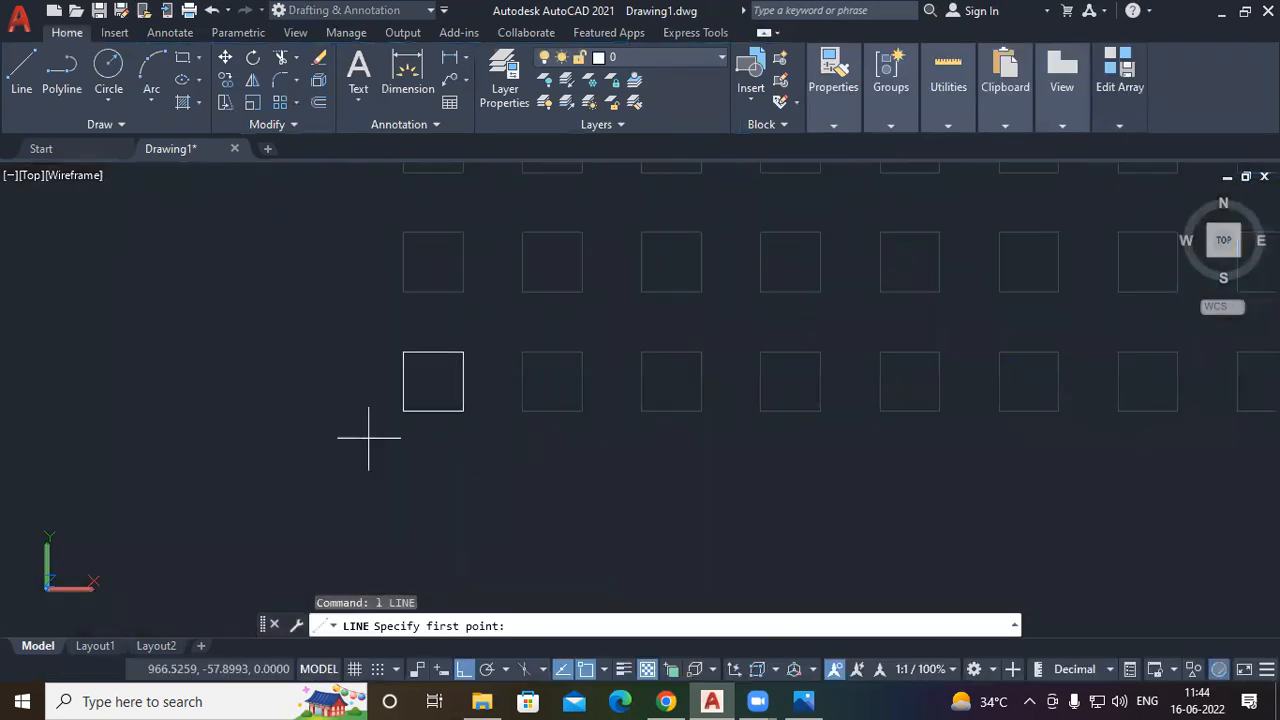
left_click(432, 381)
left_click(462, 352)
key("Return")
key("Return")
left_click(403, 352)
left_click(462, 411)
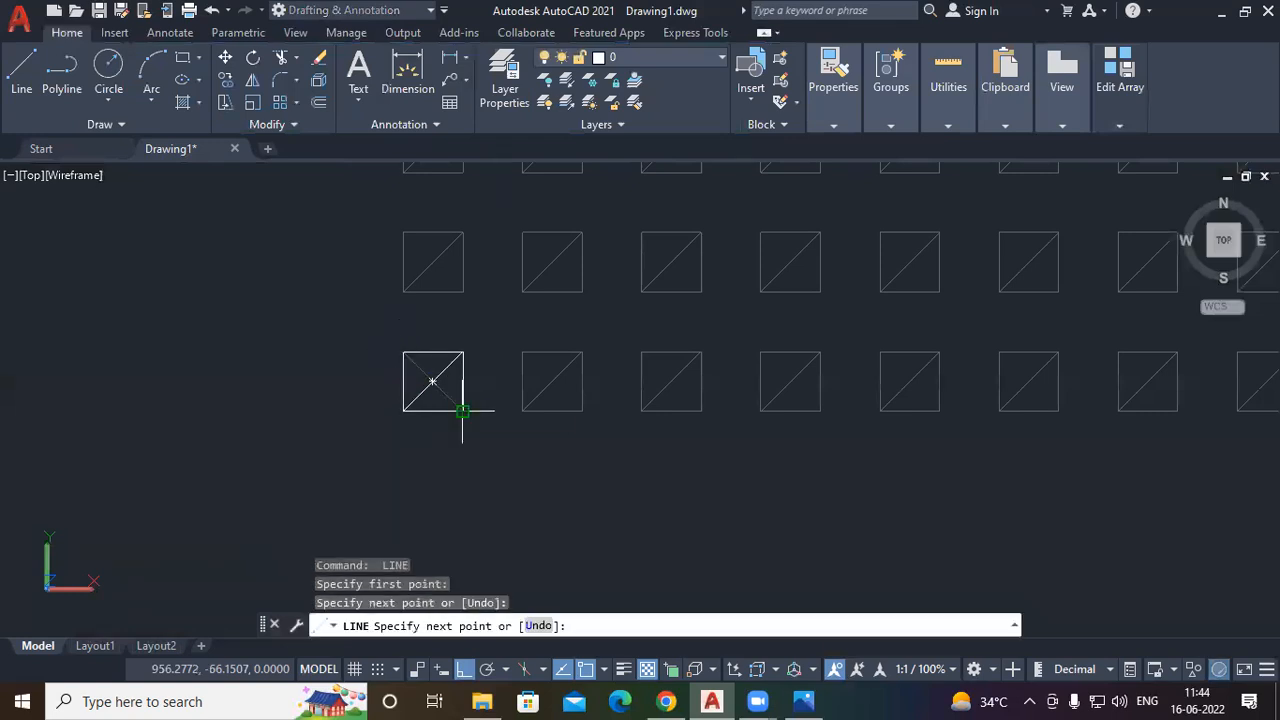
key("Return")
Close the array editing state and save the added diagonals to the array
scroll(505, 467, "down", 1)
middle_click_drag(811, 443, 676, 487)
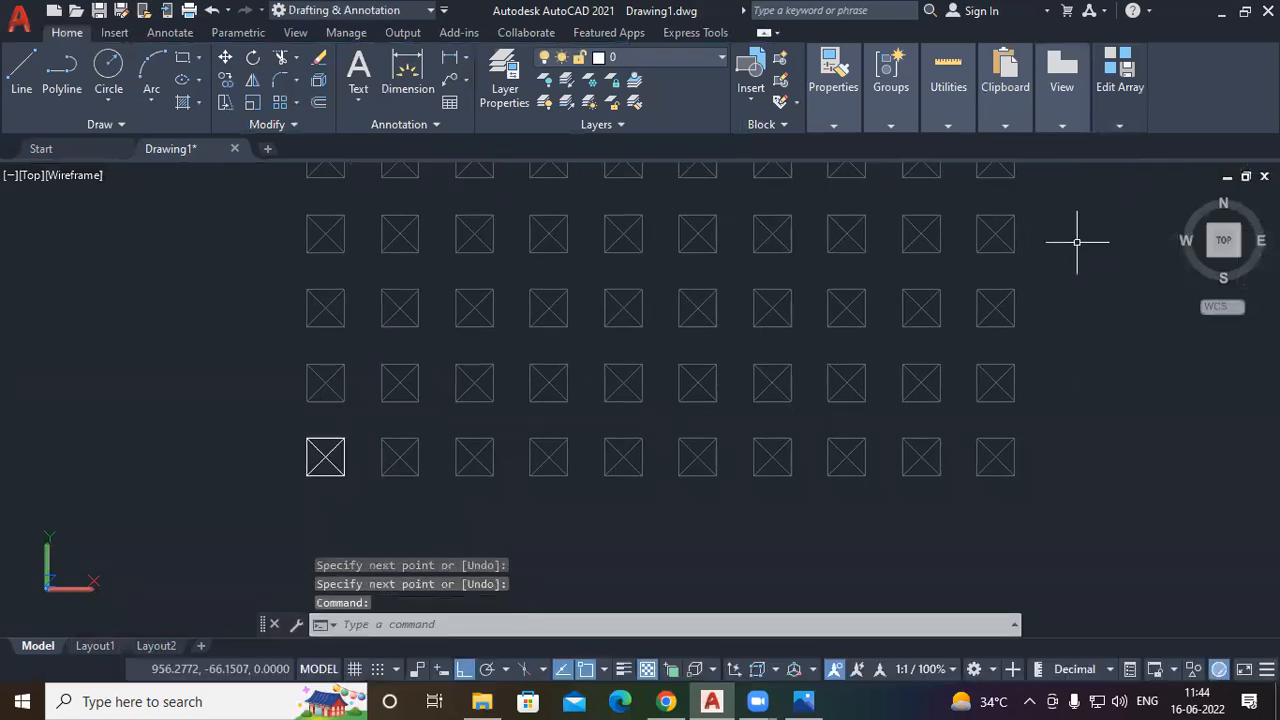
left_click(1130, 122)
left_click(1120, 165)
scroll(1062, 395, "down", 1)
middle_click_drag(1073, 400, 846, 409)
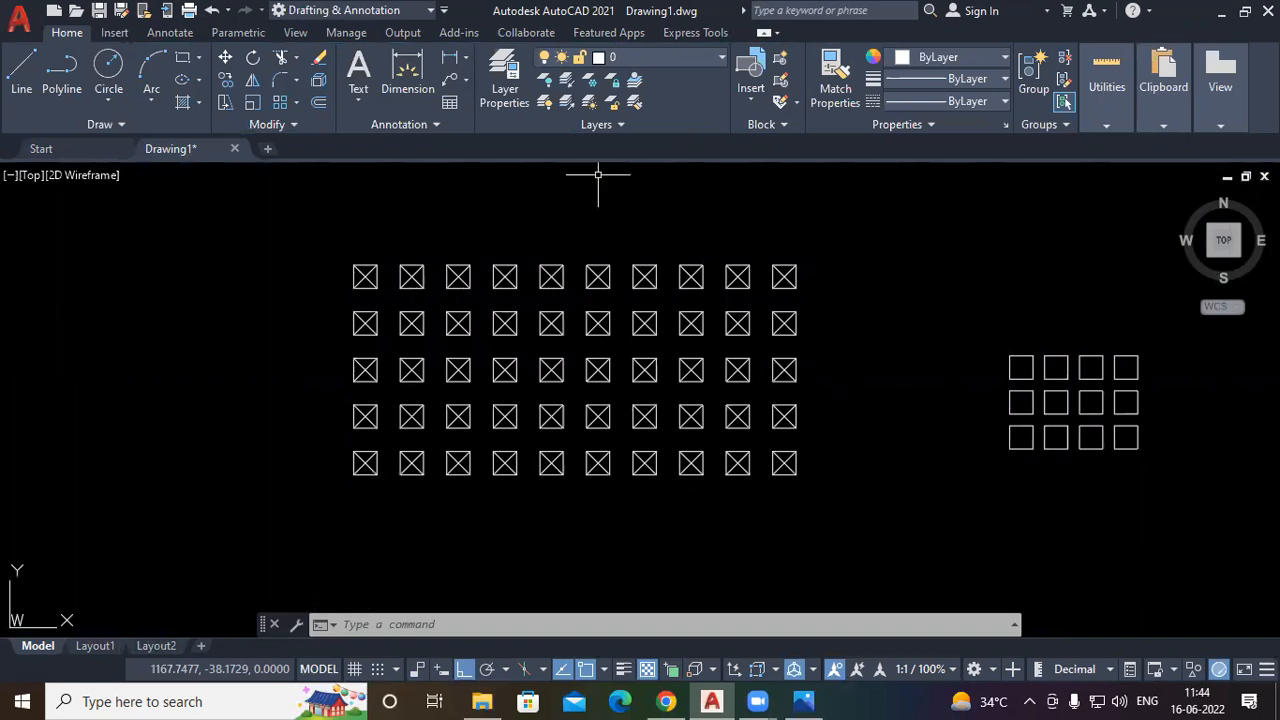
Start editing the large array's source through the item in the sixth column, second row from the top
left_click(644, 325)
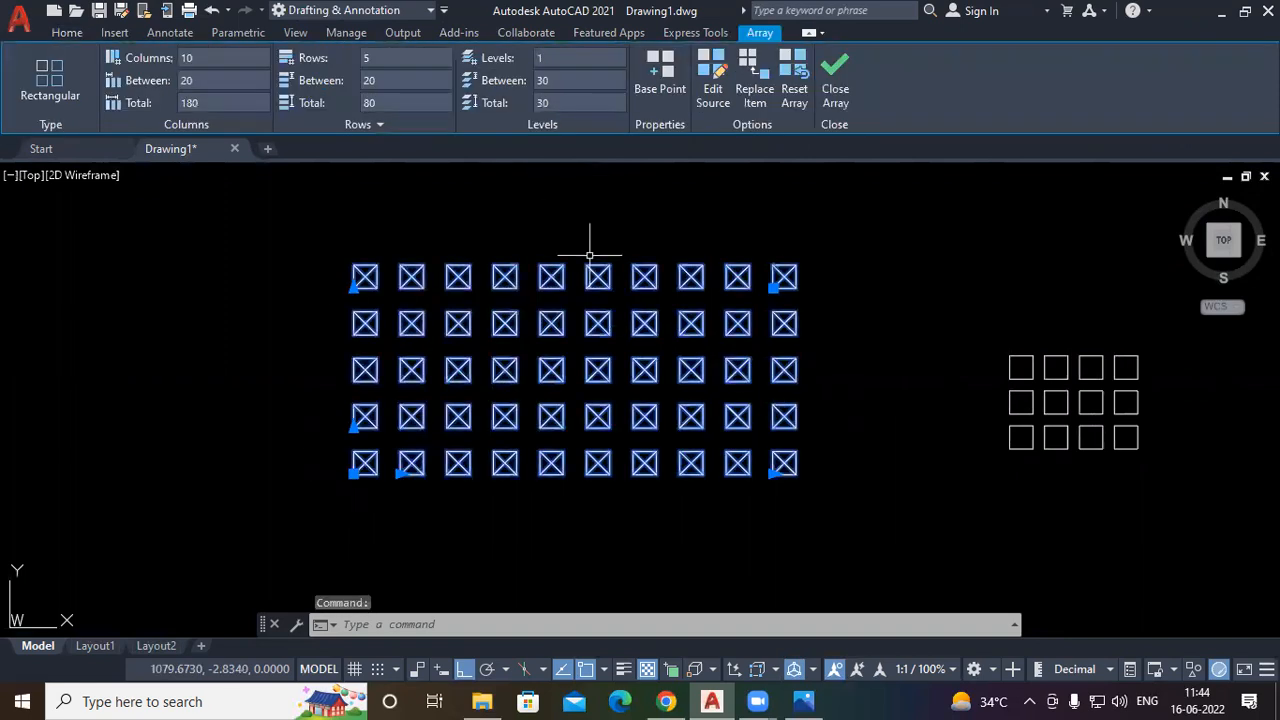
left_click(714, 100)
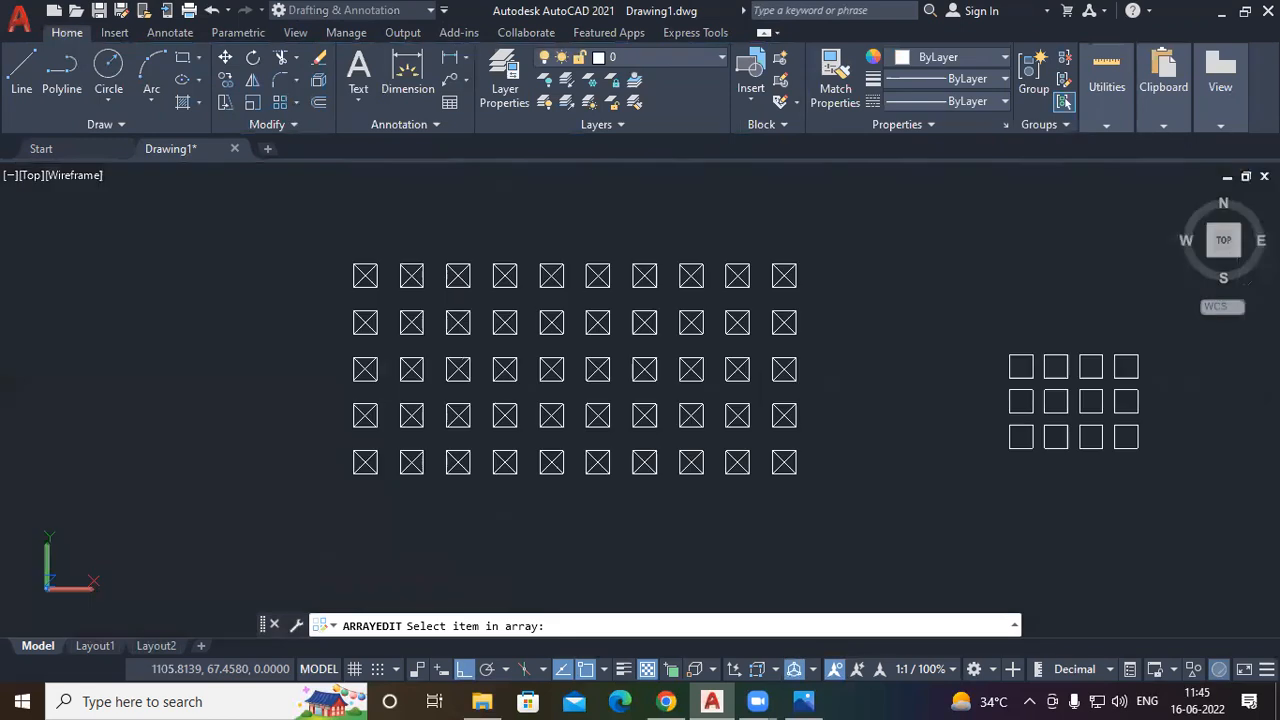
left_click(602, 323)
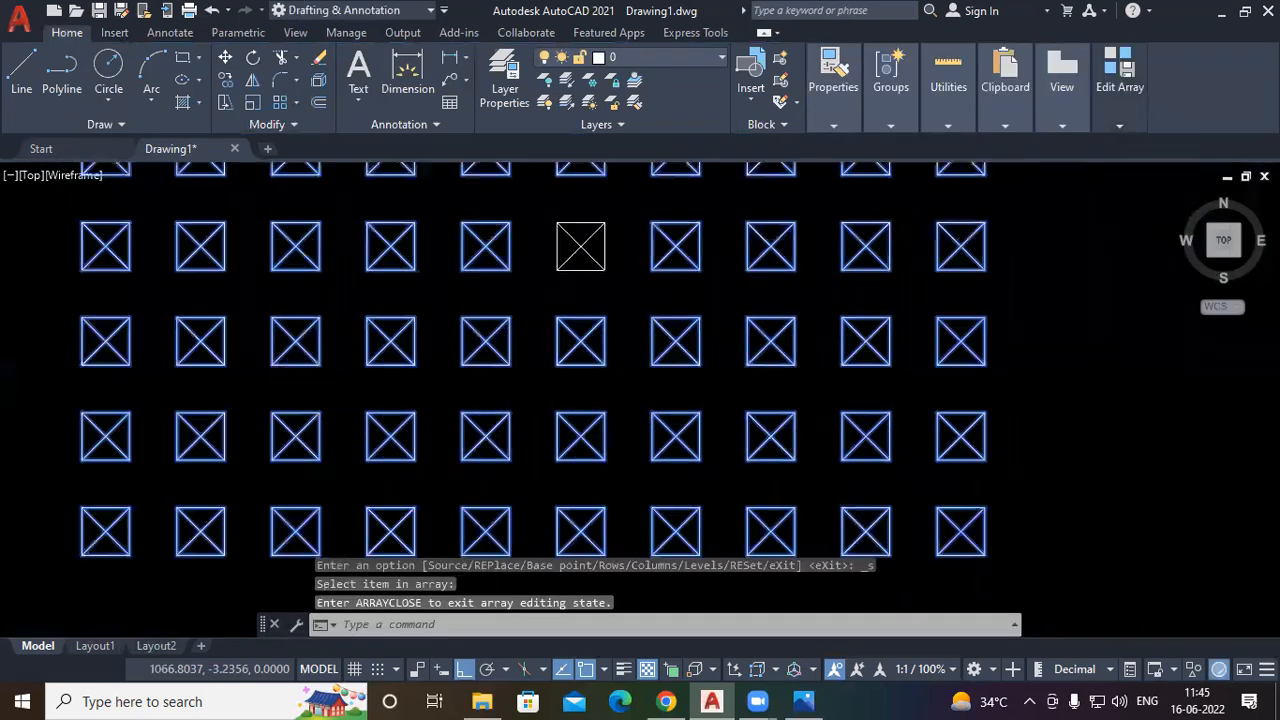
scroll(588, 330, "up", 2)
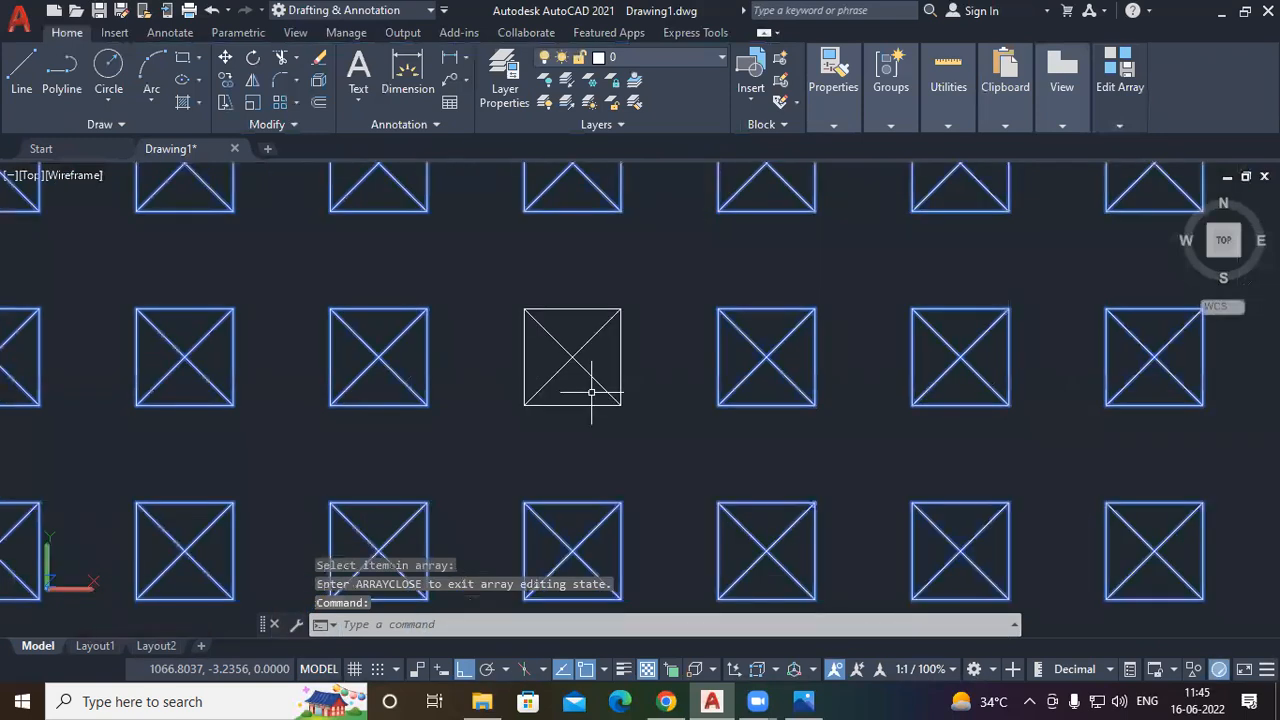
Draw a circle of about 3.48 radius centred where the source item's diagonals cross, and save the changes to the array
type("c")
key("Return")
left_click(572, 357)
left_click(606, 357)
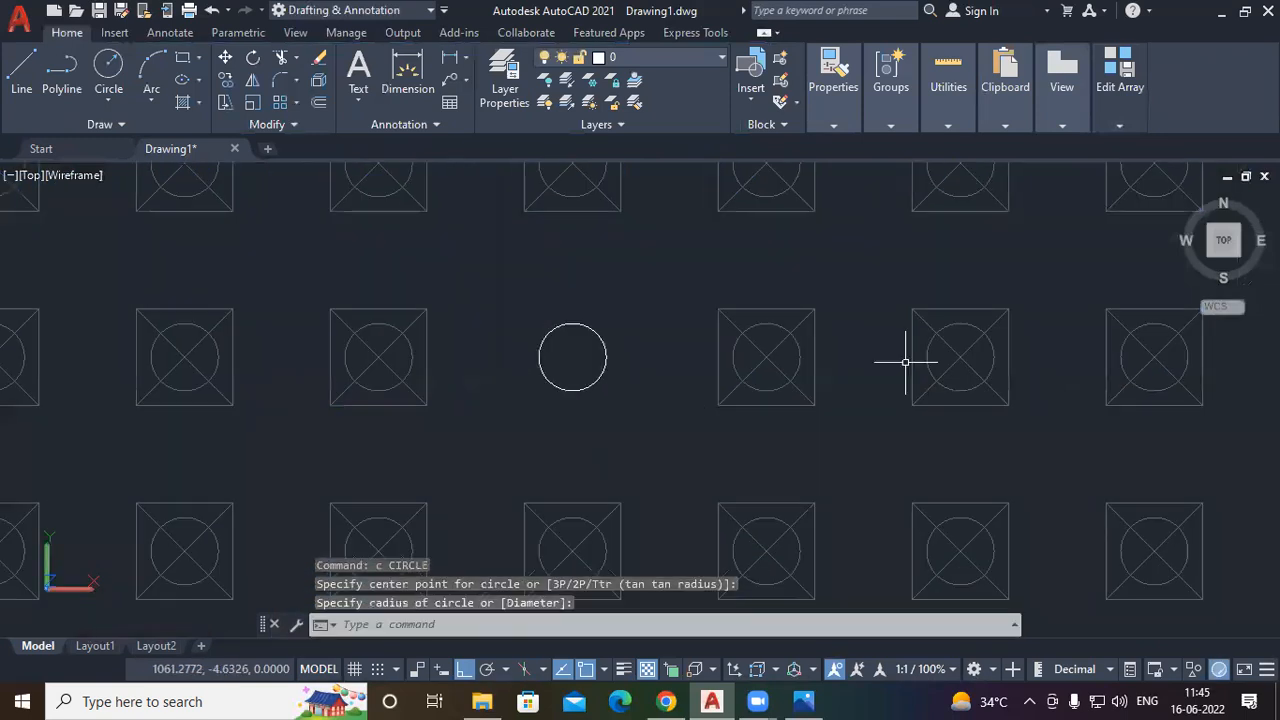
mouse_move(1119, 90)
left_click(1114, 168)
scroll(863, 372, "down", 4)
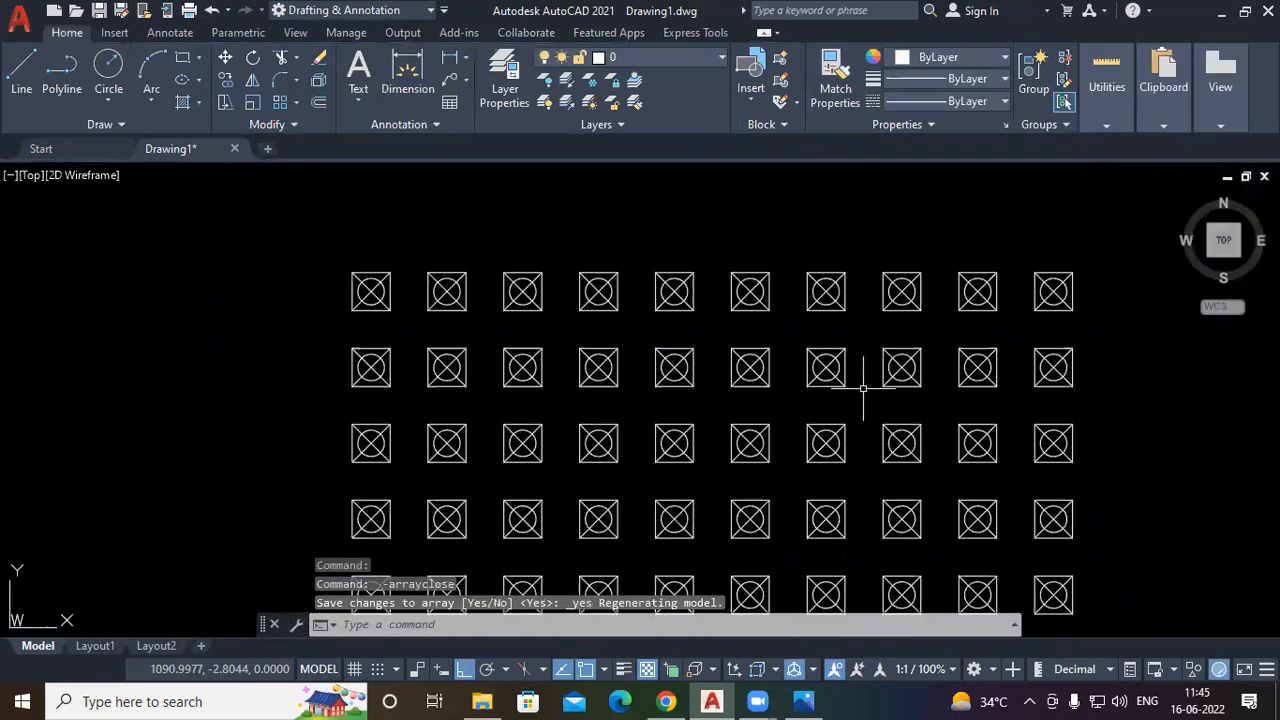
mouse_move(991, 443)
middle_mouse_down()
mouse_move(849, 423)
mouse_move(761, 481)
middle_mouse_up()
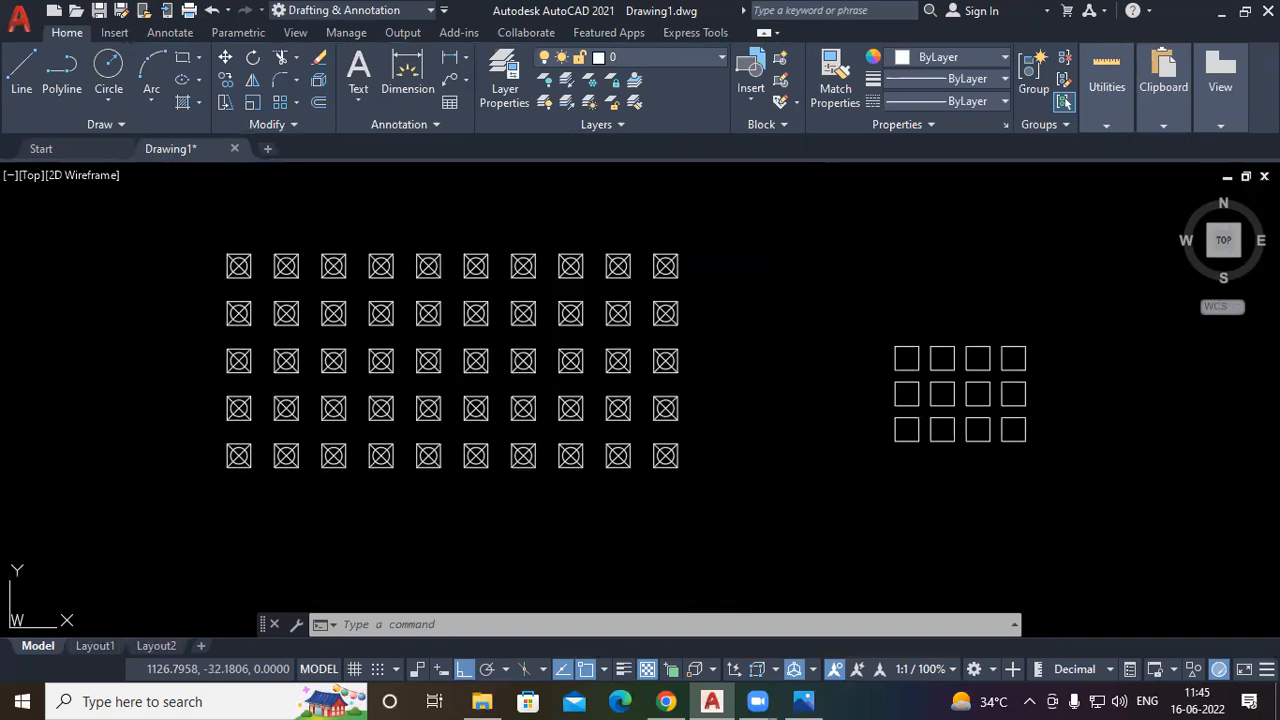
left_click(666, 455)
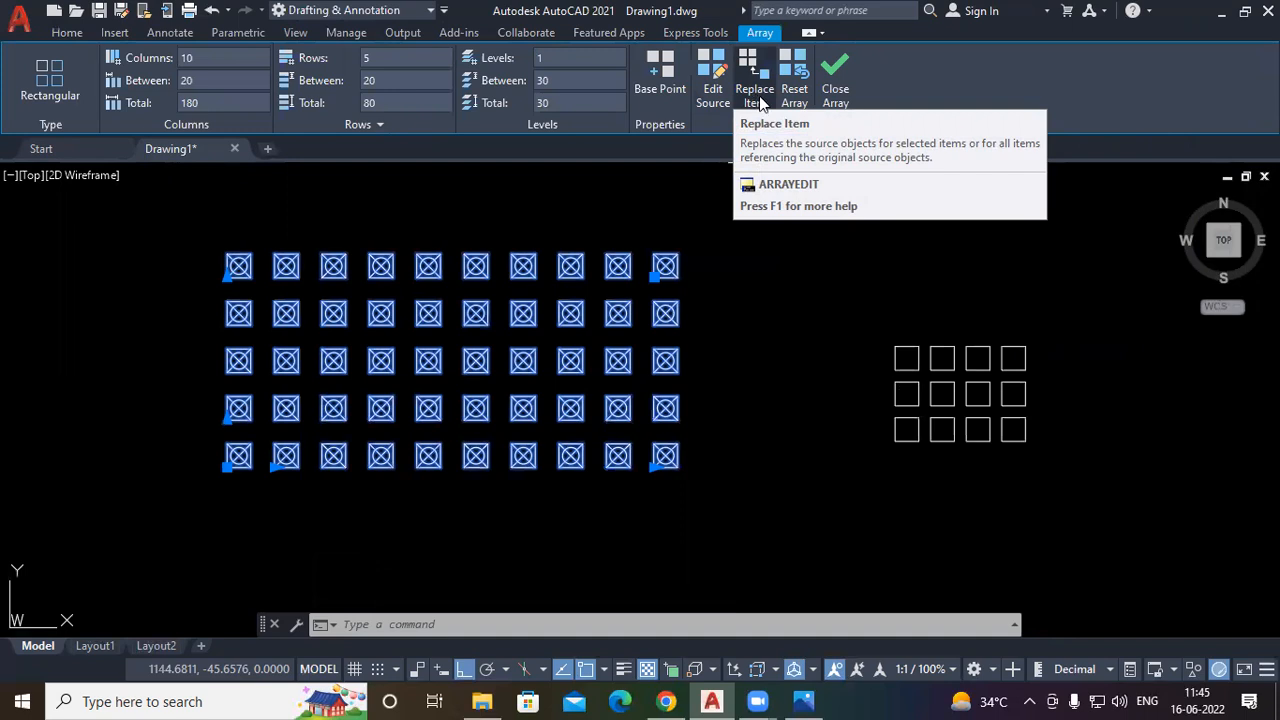
scroll(514, 400, "up", 4)
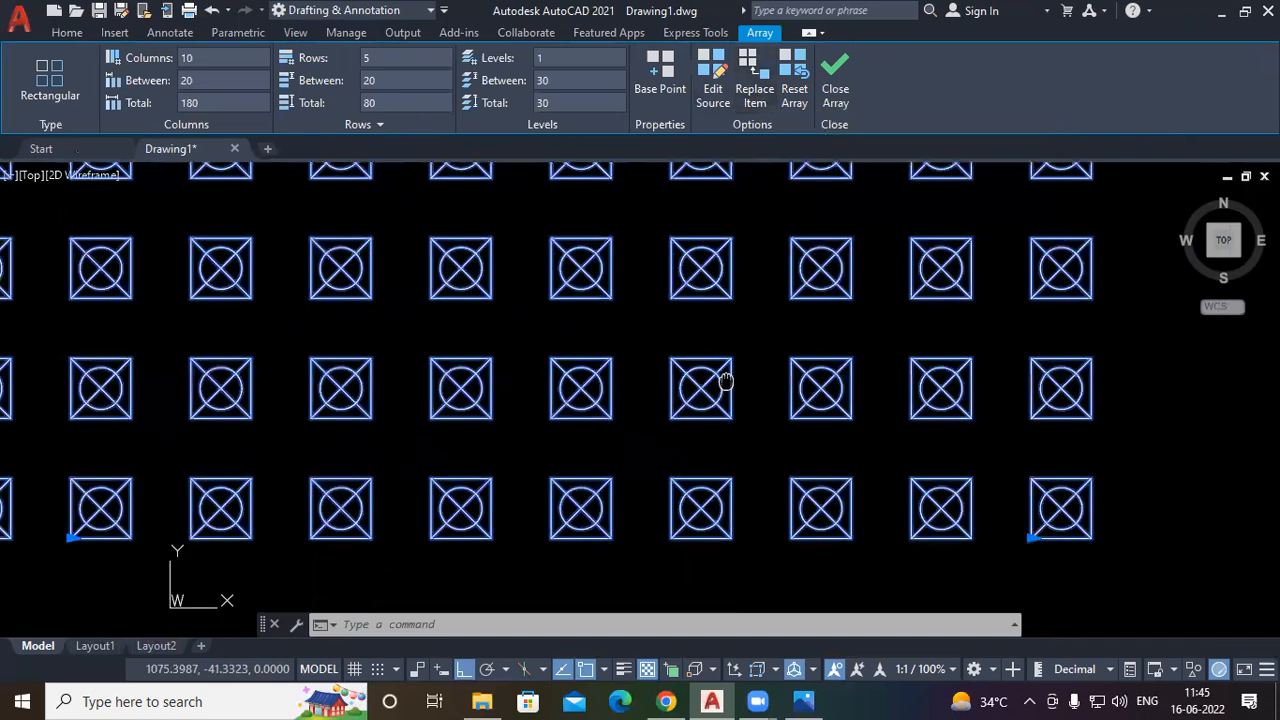
scroll(632, 406, "down", 4)
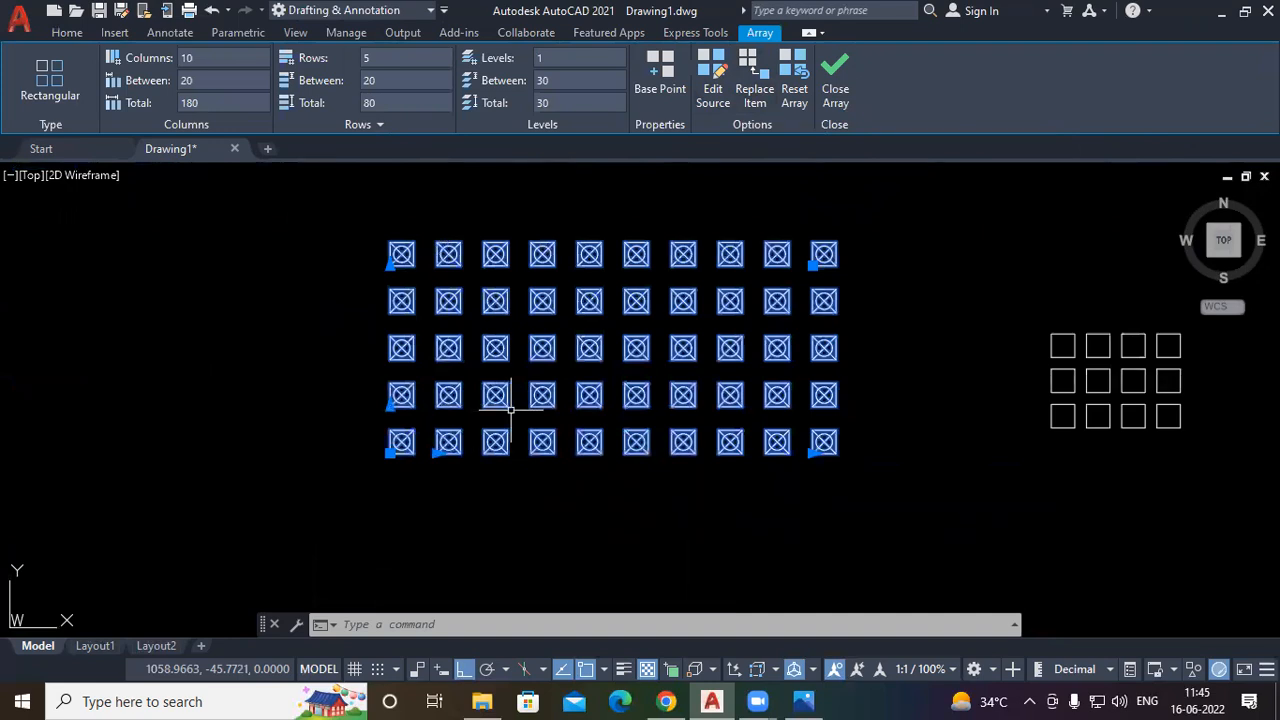
Draw a circle centred in the bottom-left square of the small four-by-three grid, passing through the square's corners
scroll(600, 380, "up", 2)
middle_click_drag(792, 414, 717, 437)
middle_click_drag(1134, 434, 836, 434)
scroll(846, 482, "up", 2)
middle_click_drag(846, 500, 712, 494)
key("Escape")
type("c")
key("Return")
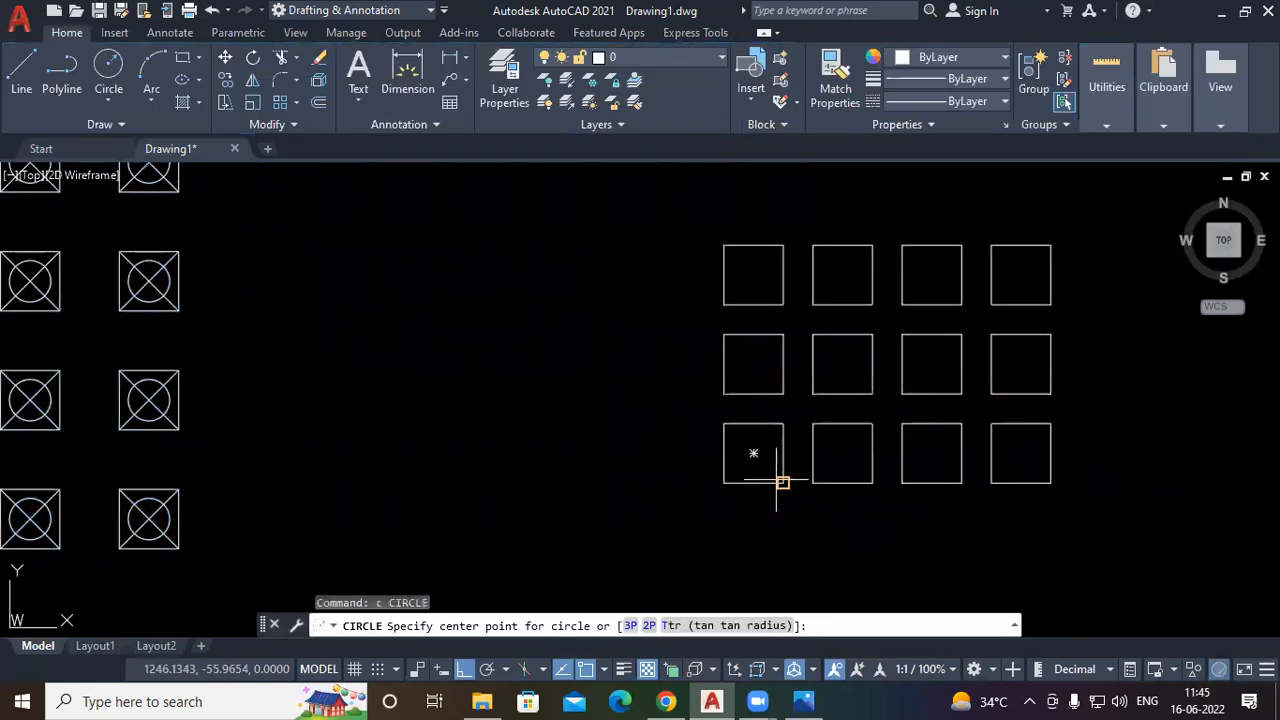
left_click(753, 453)
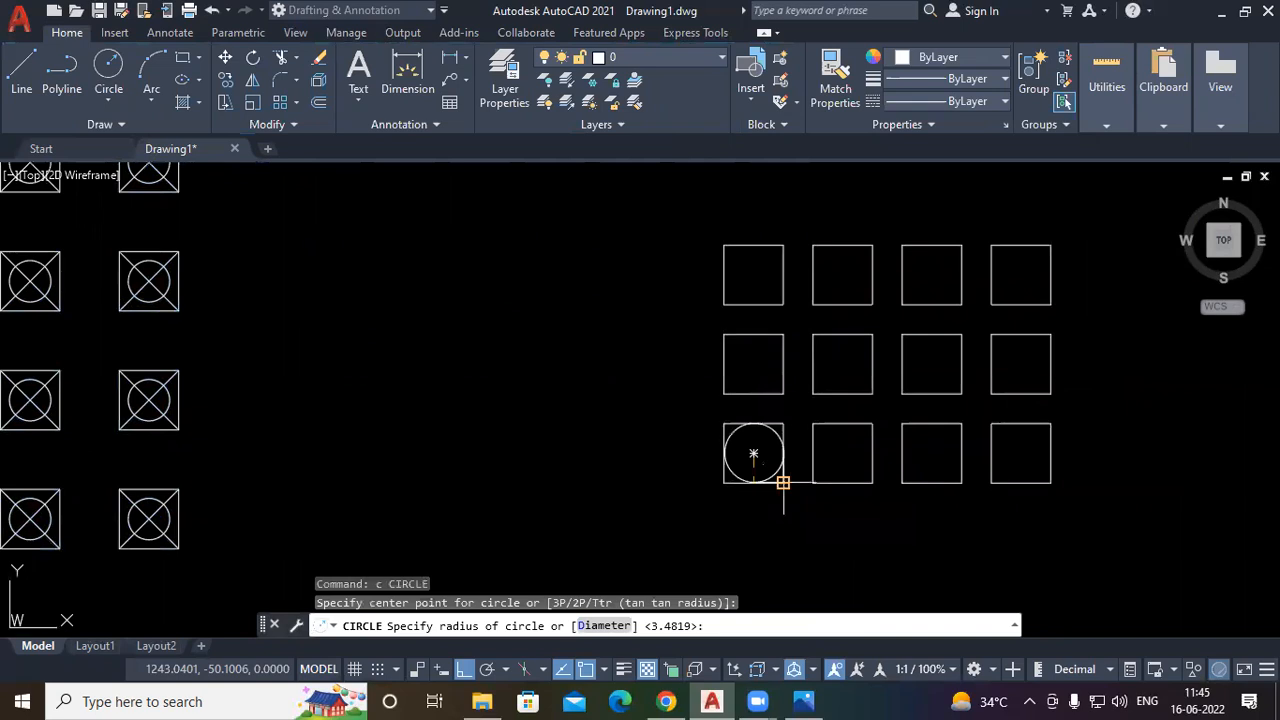
left_click(783, 483)
middle_click_drag(634, 486, 650, 462)
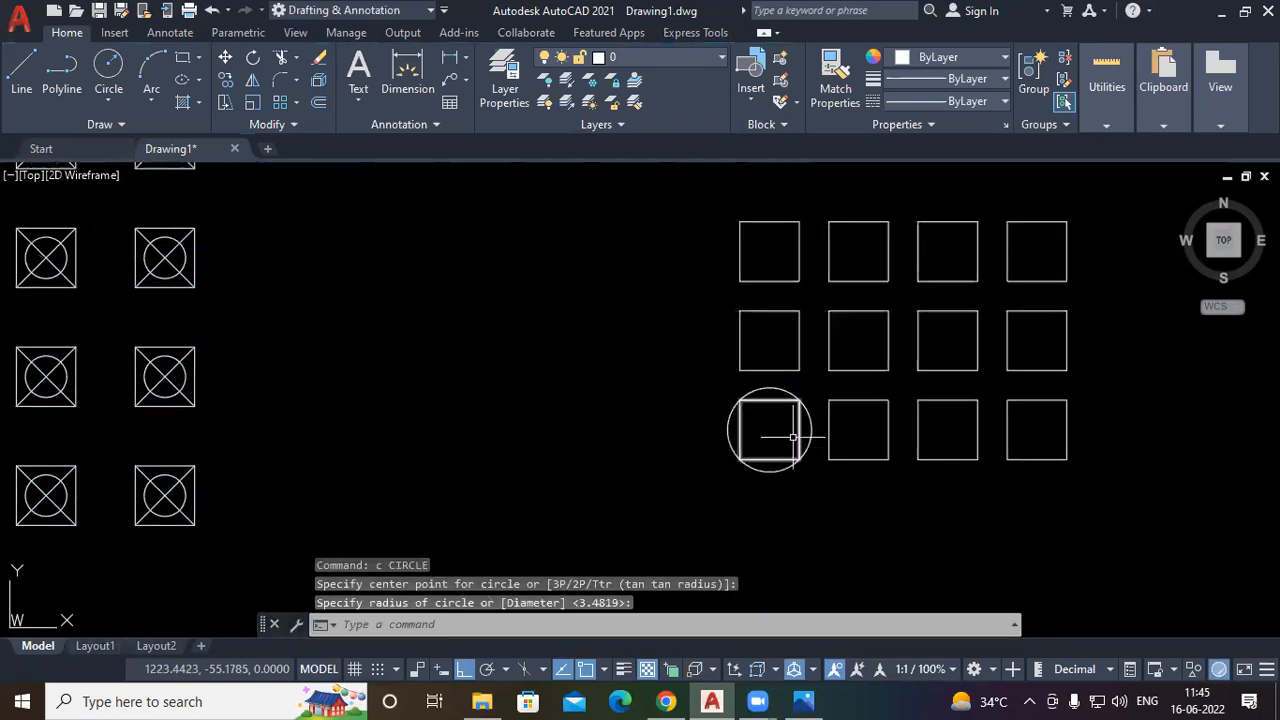
Move the circle and its enclosed square into the empty space between the small grid and the large array
left_click(814, 388)
left_click(722, 483)
type("m")
key("Return")
left_click(751, 480)
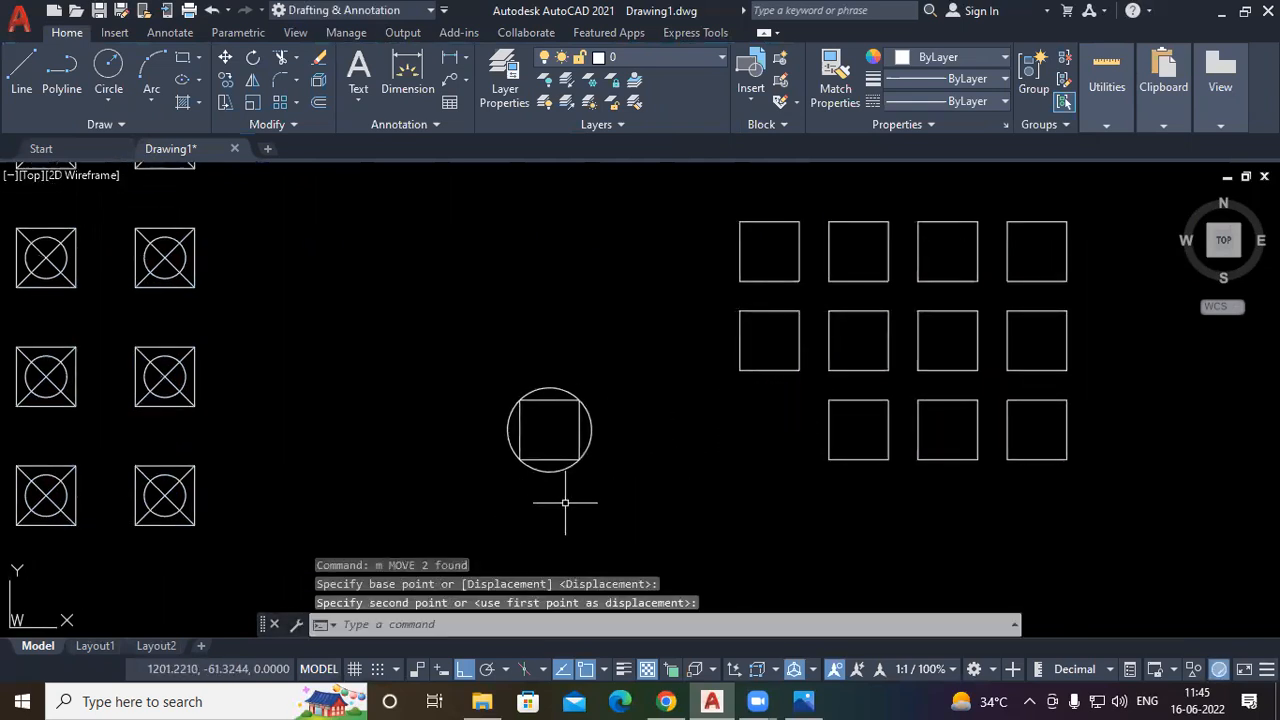
Start replacing items of the large array, picking the separate circle and its enclosed square as the replacement objects
left_click(569, 503)
middle_click_drag(527, 484, 723, 358)
scroll(723, 358, "down", 2)
middle_click_drag(517, 434, 611, 481)
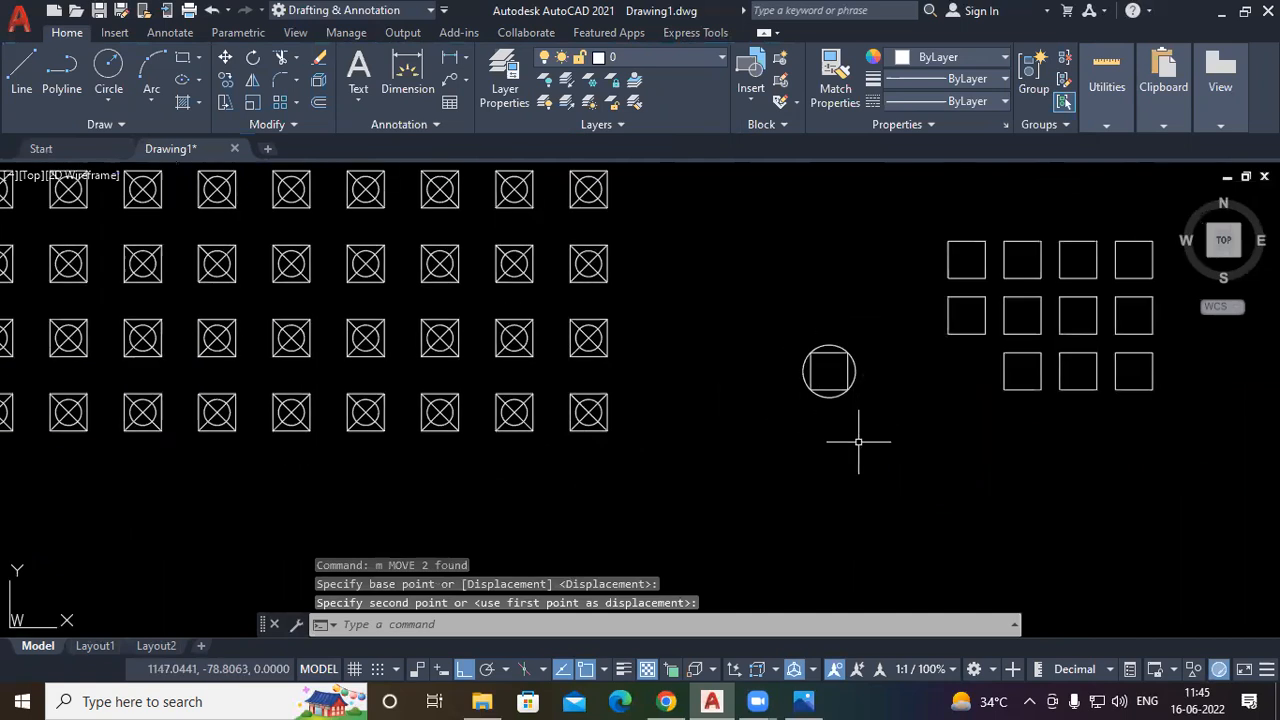
middle_click_drag(777, 466, 831, 486)
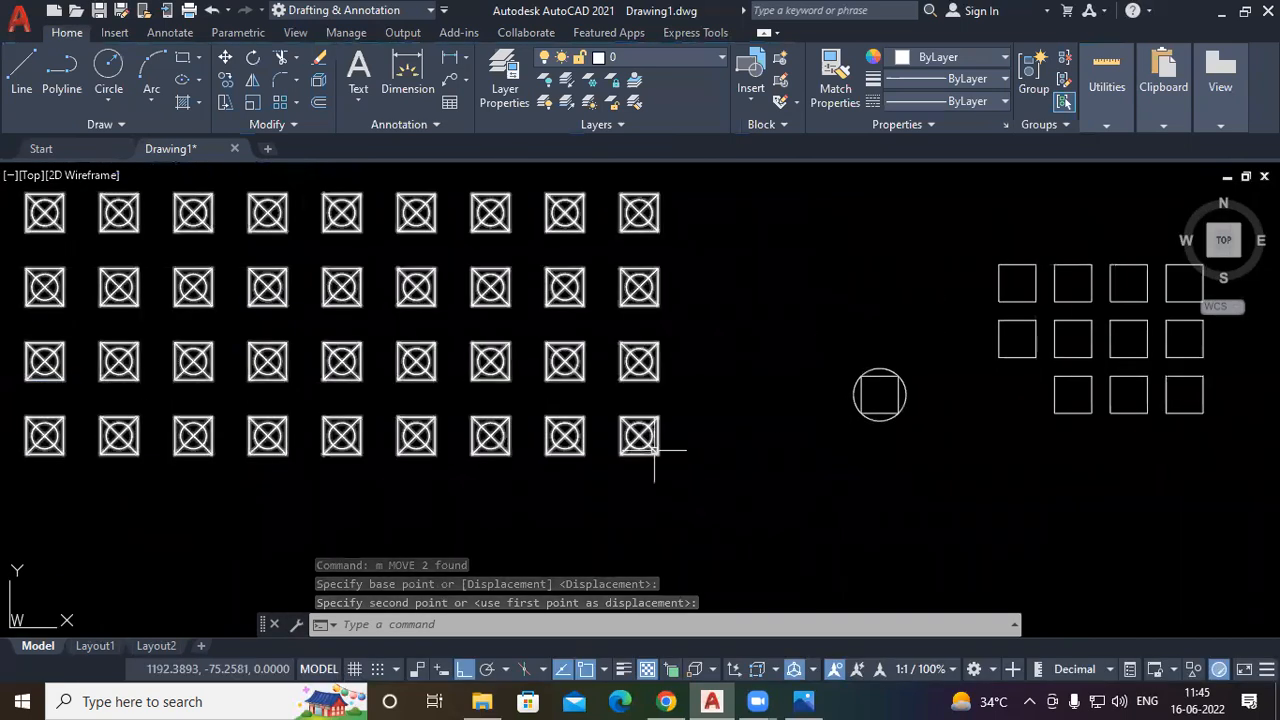
left_click(655, 447)
left_click(757, 85)
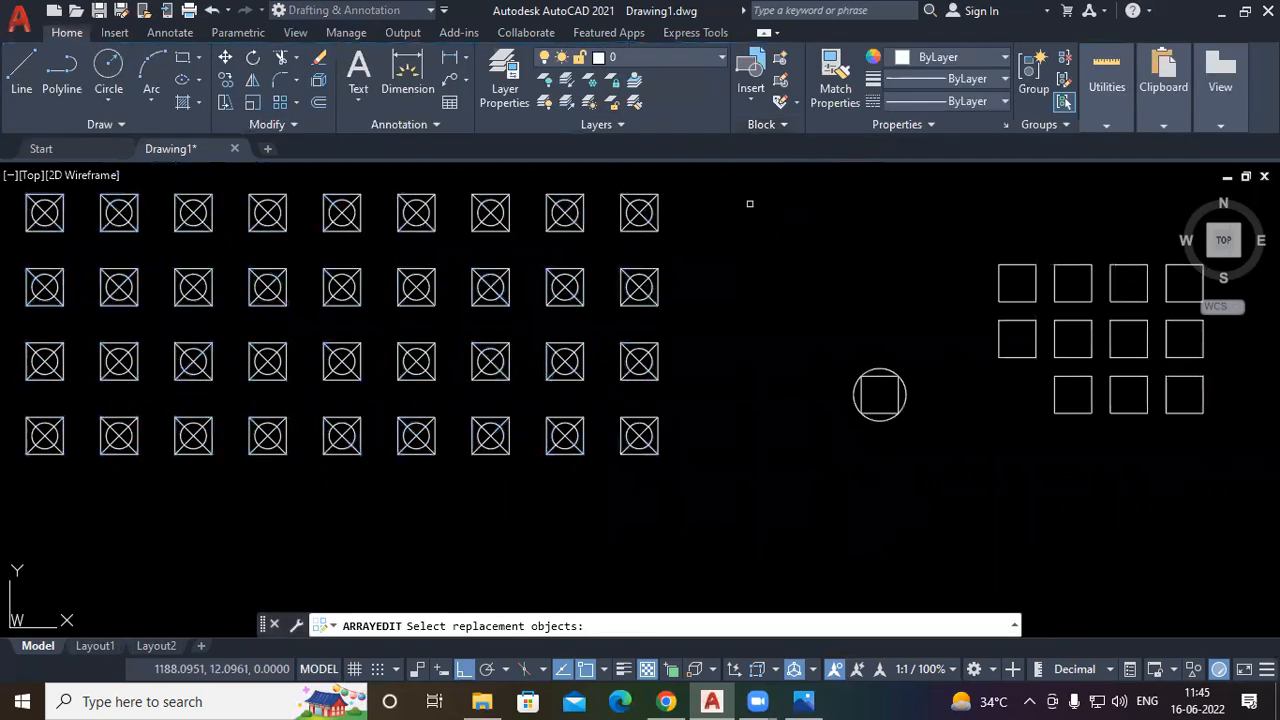
left_click(957, 354)
left_click(808, 471)
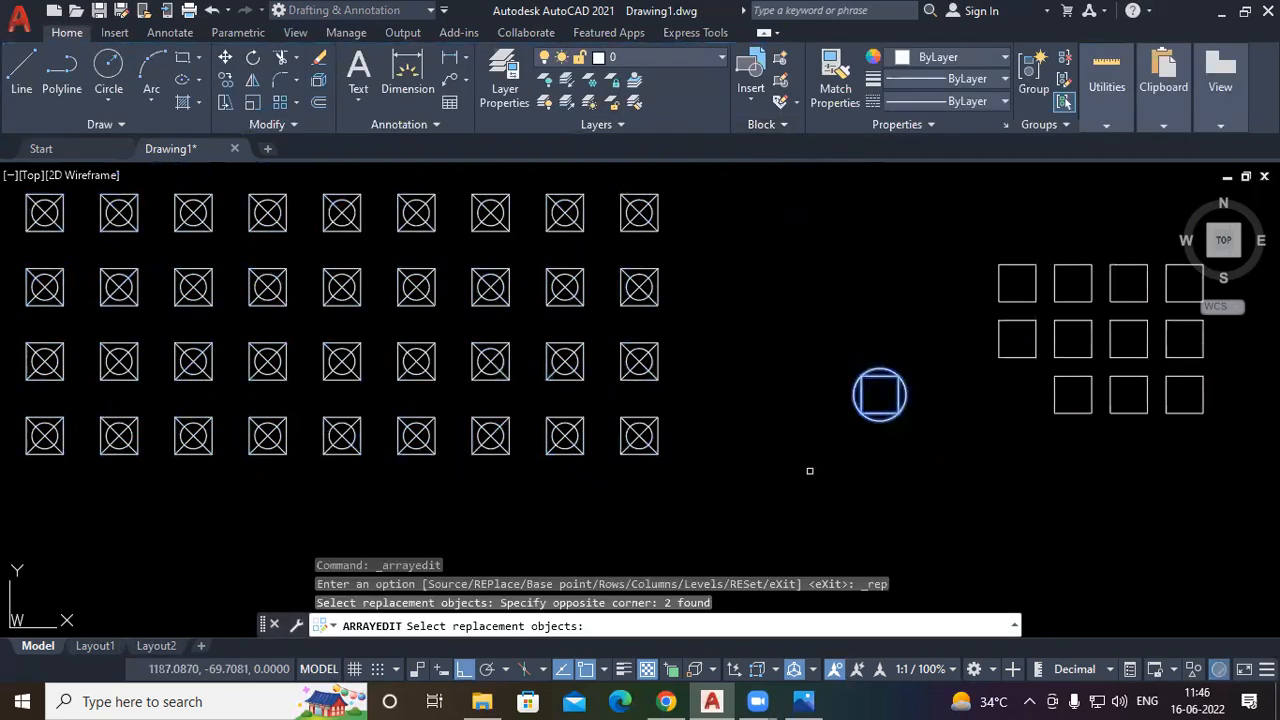
key("Return")
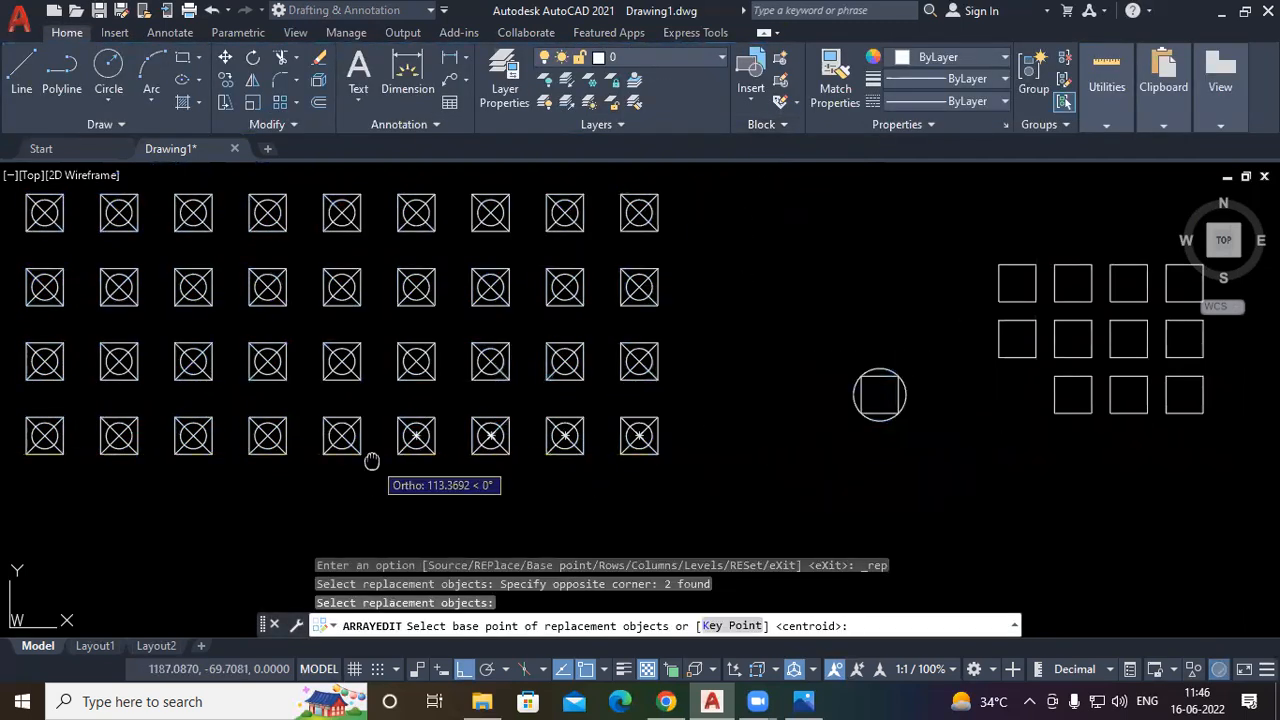
Set the centre of the circle and square as the base point of the replacement objects
middle_click_drag(371, 460, 827, 465)
scroll(827, 465, "down", 2)
scroll(556, 465, "up", 4)
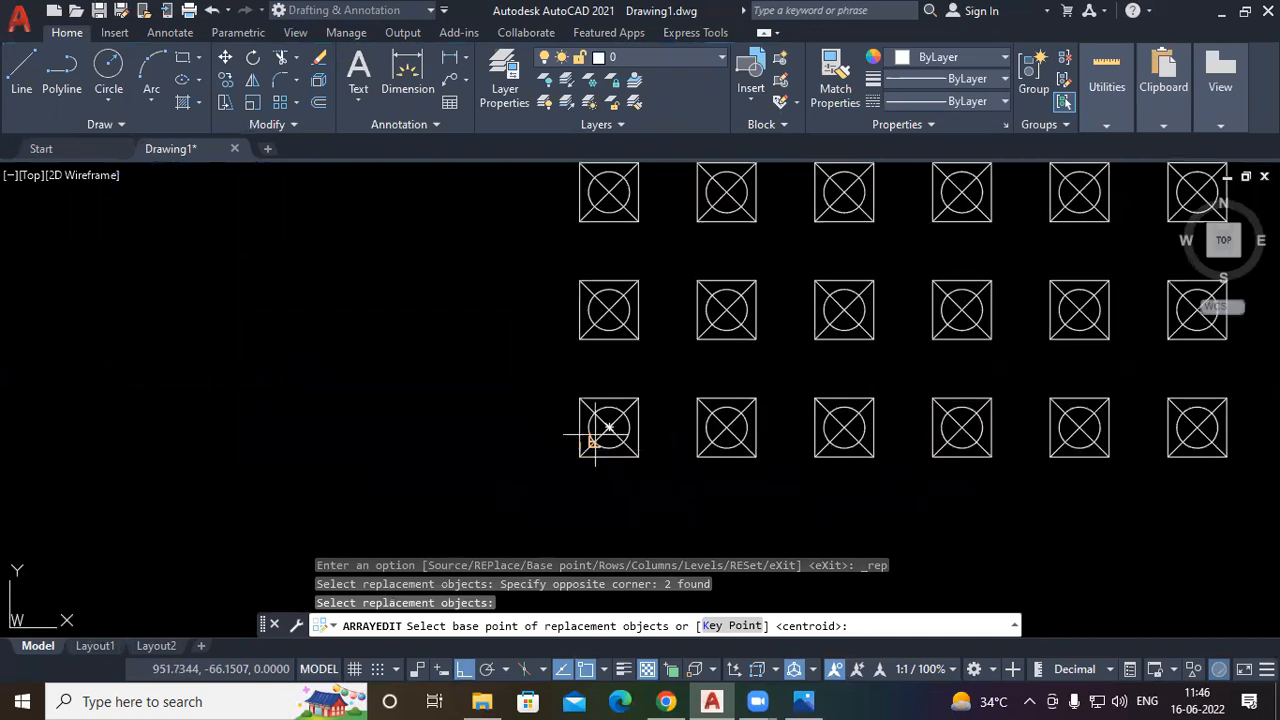
middle_click_drag(949, 482, 714, 483)
scroll(886, 482, "down", 4)
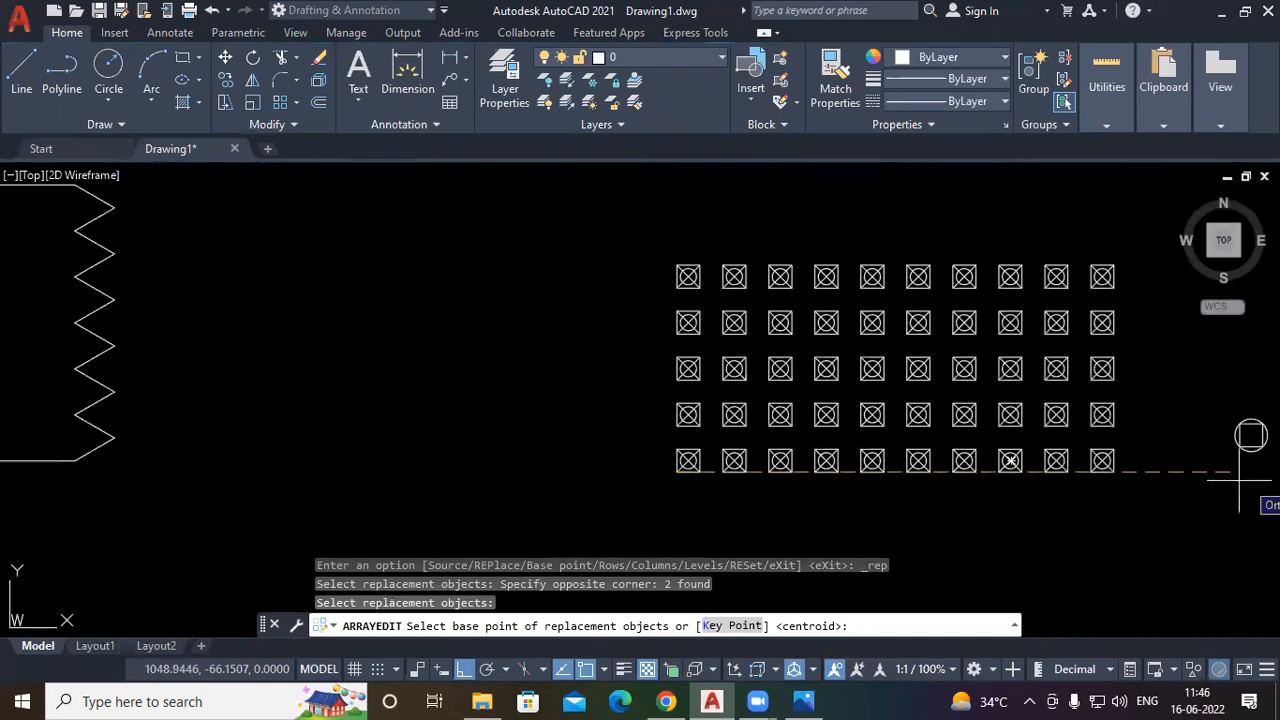
scroll(1242, 470, "up", 4)
middle_click_drag(1242, 468, 881, 457)
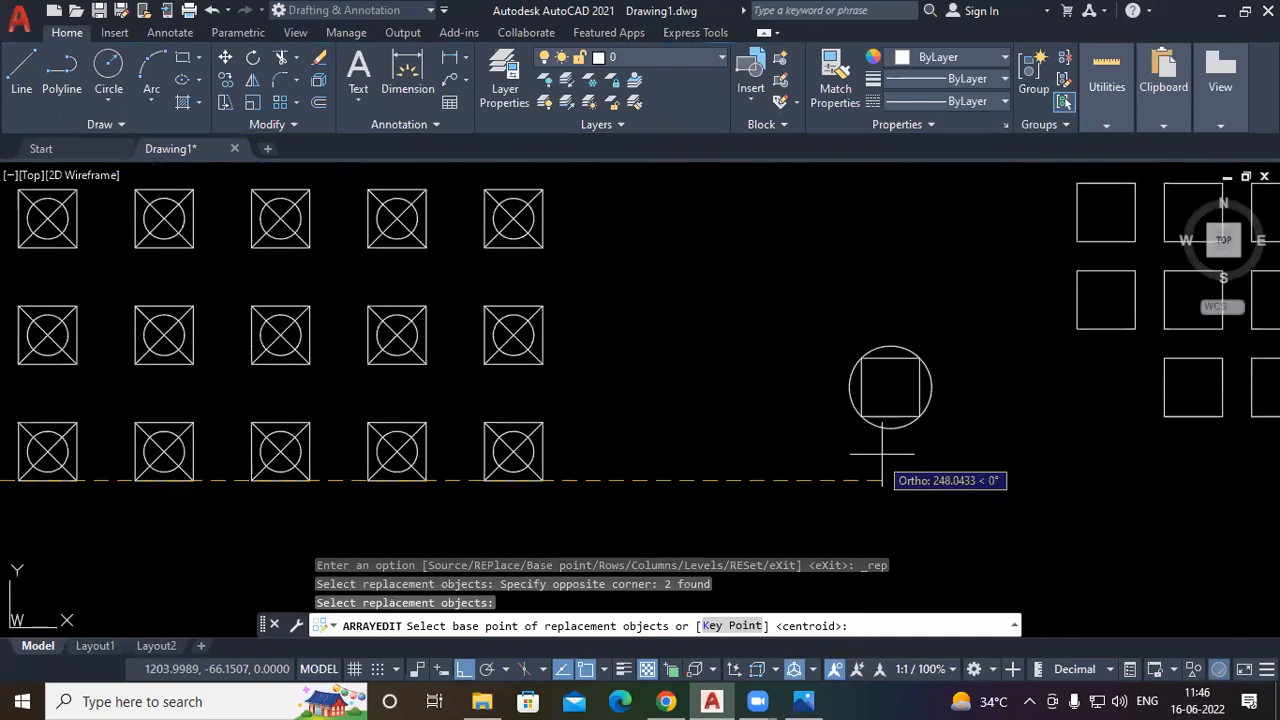
left_click(890, 387)
Replace the large array's bottom-left item, one item in columns three and four diagonally above, and columns five to seven of the second row from the top
middle_click_drag(447, 527, 857, 451)
middle_click_drag(251, 551, 760, 496)
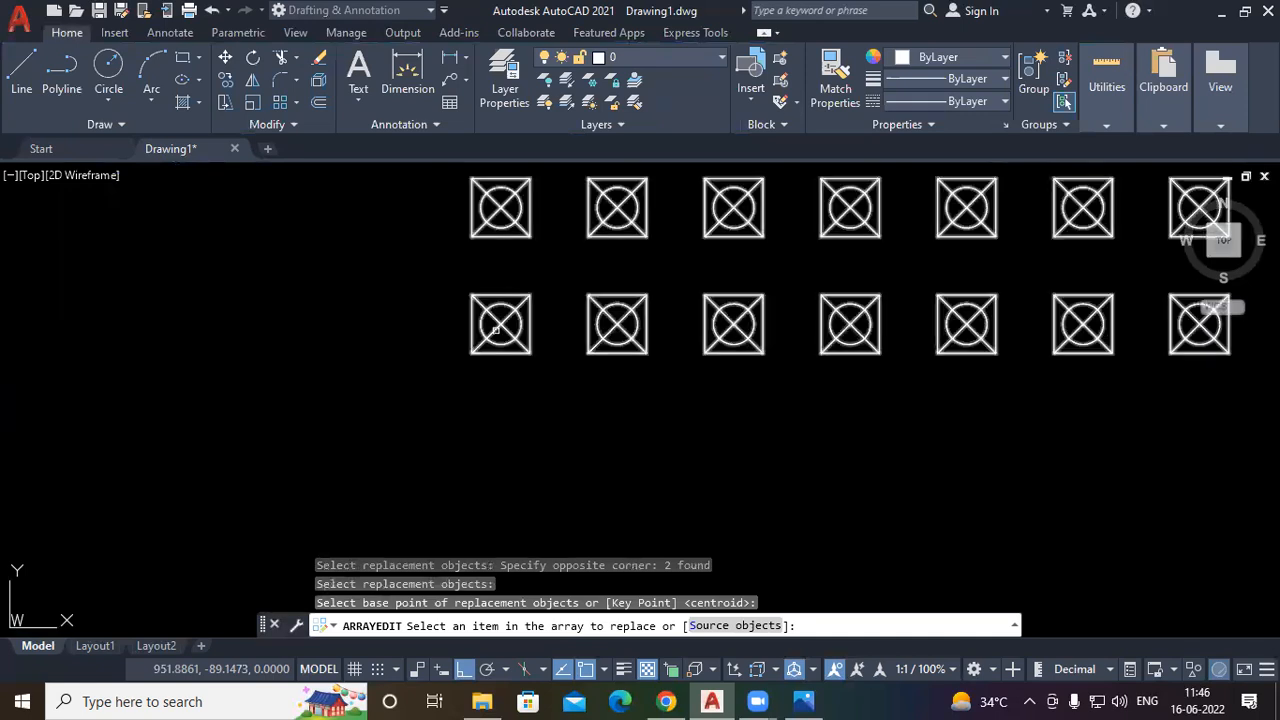
left_click(494, 327)
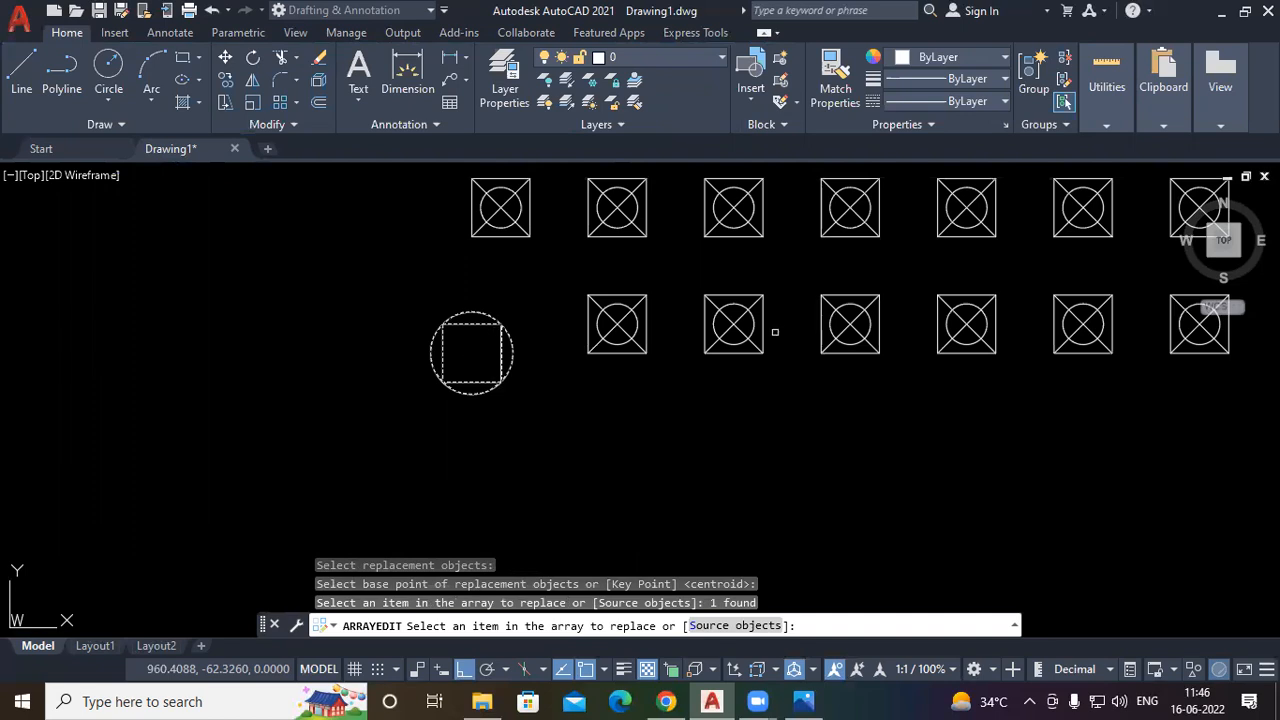
middle_click_drag(770, 283, 674, 379)
left_click(661, 332)
mouse_move(771, 257)
middle_mouse_down()
mouse_move(684, 341)
mouse_move(657, 409)
middle_mouse_up()
left_click(675, 297)
left_click(703, 359)
left_click(698, 296)
left_click(735, 272)
left_click(832, 272)
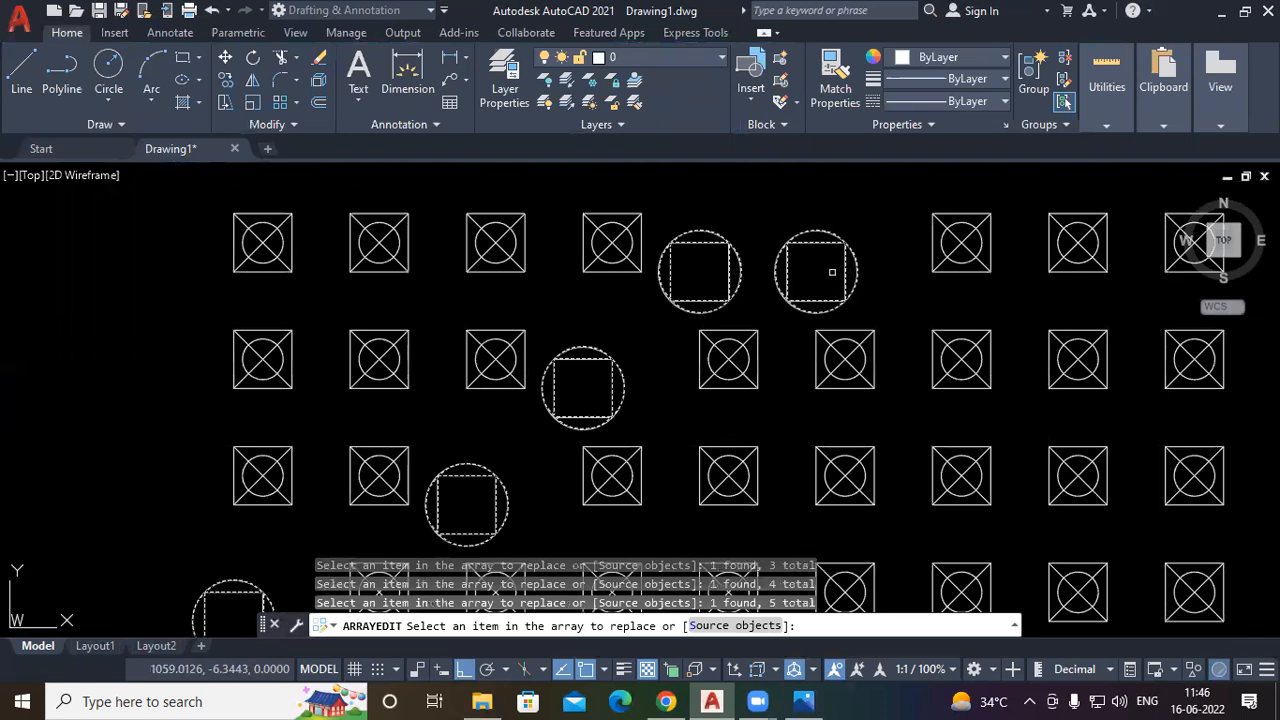
left_click(953, 262)
scroll(862, 367, "down", 2)
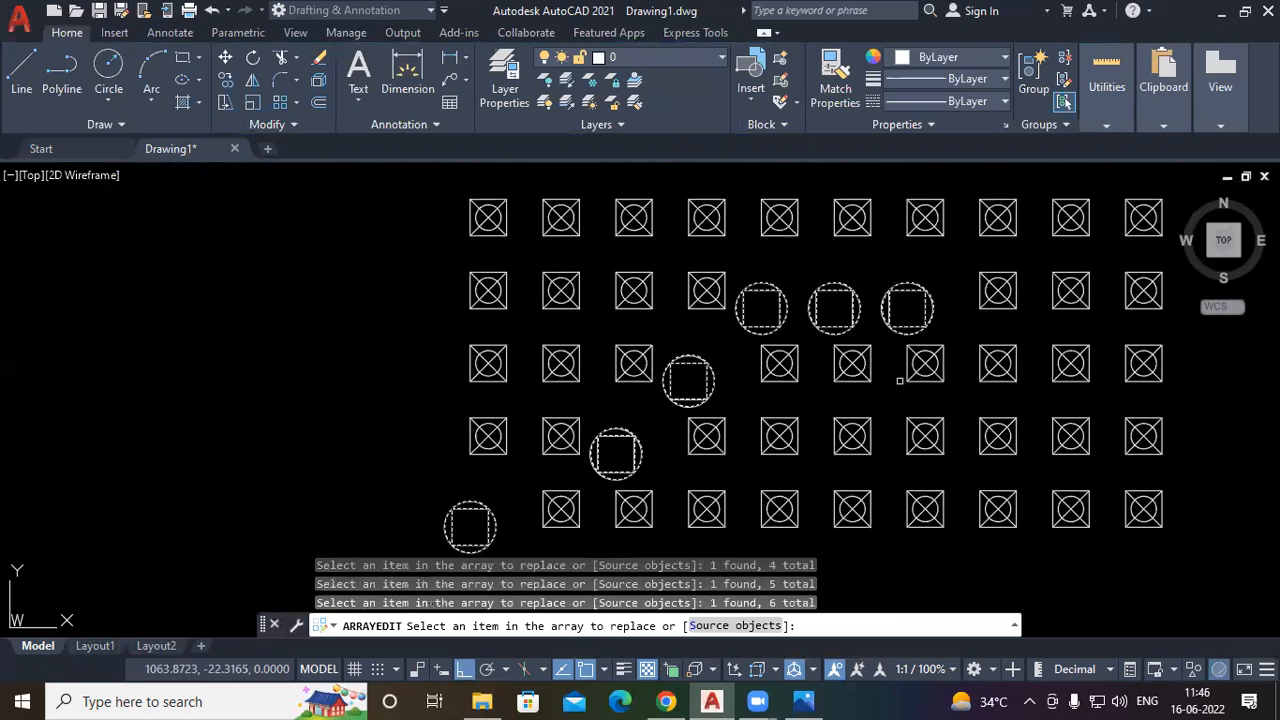
key("Escape")
Reset the large array to restore its replaced items
scroll(918, 499, "down", 1)
middle_click_drag(1028, 496, 914, 403)
left_click(884, 312)
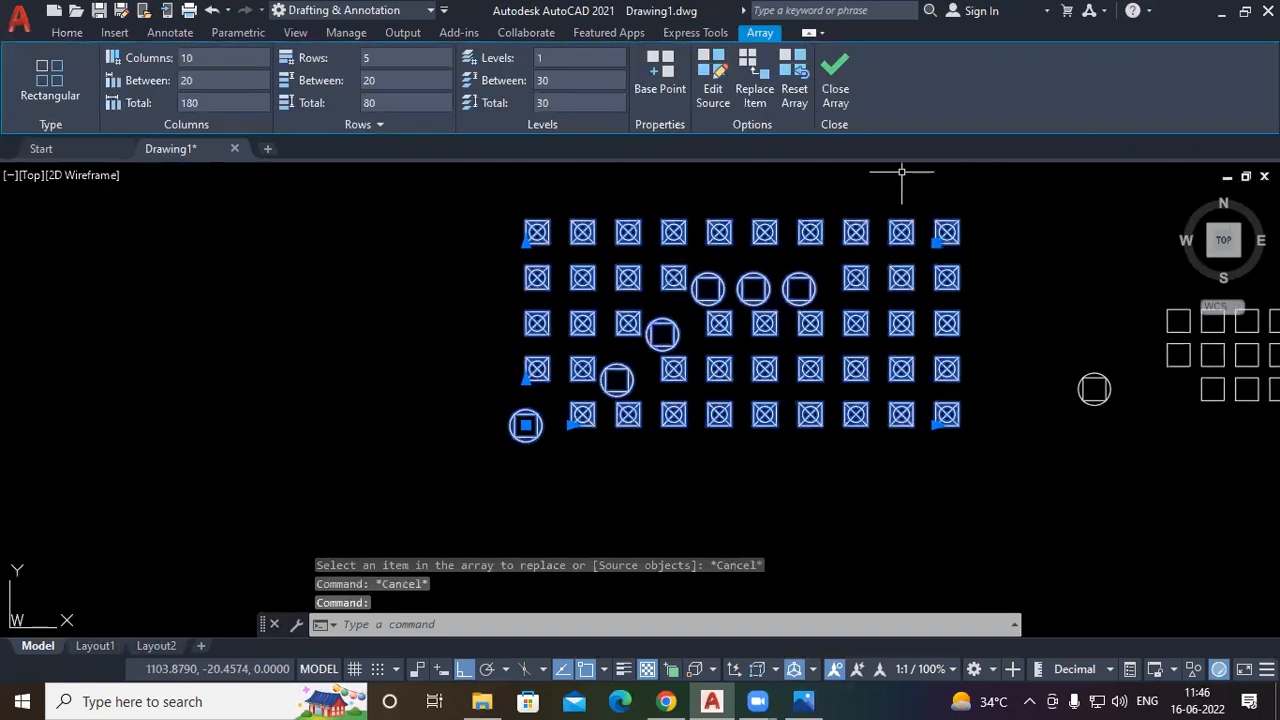
left_click(796, 100)
middle_click_drag(1024, 376, 930, 420)
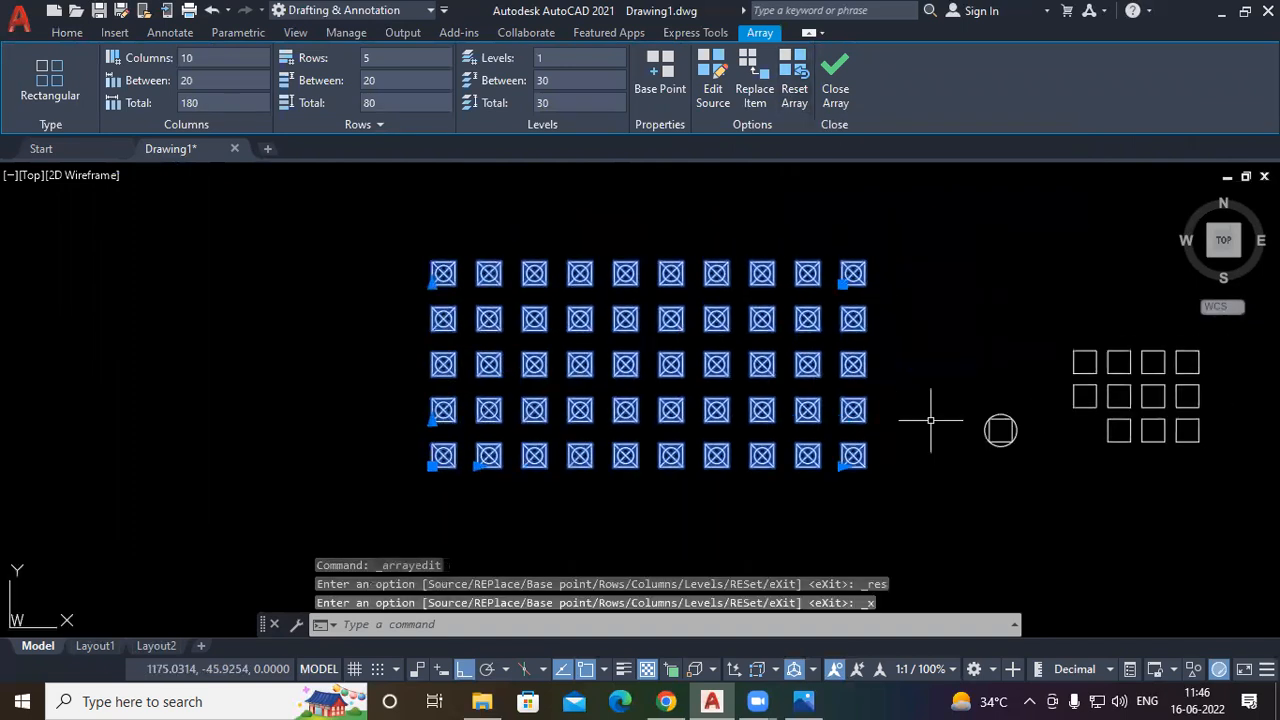
left_click(755, 80)
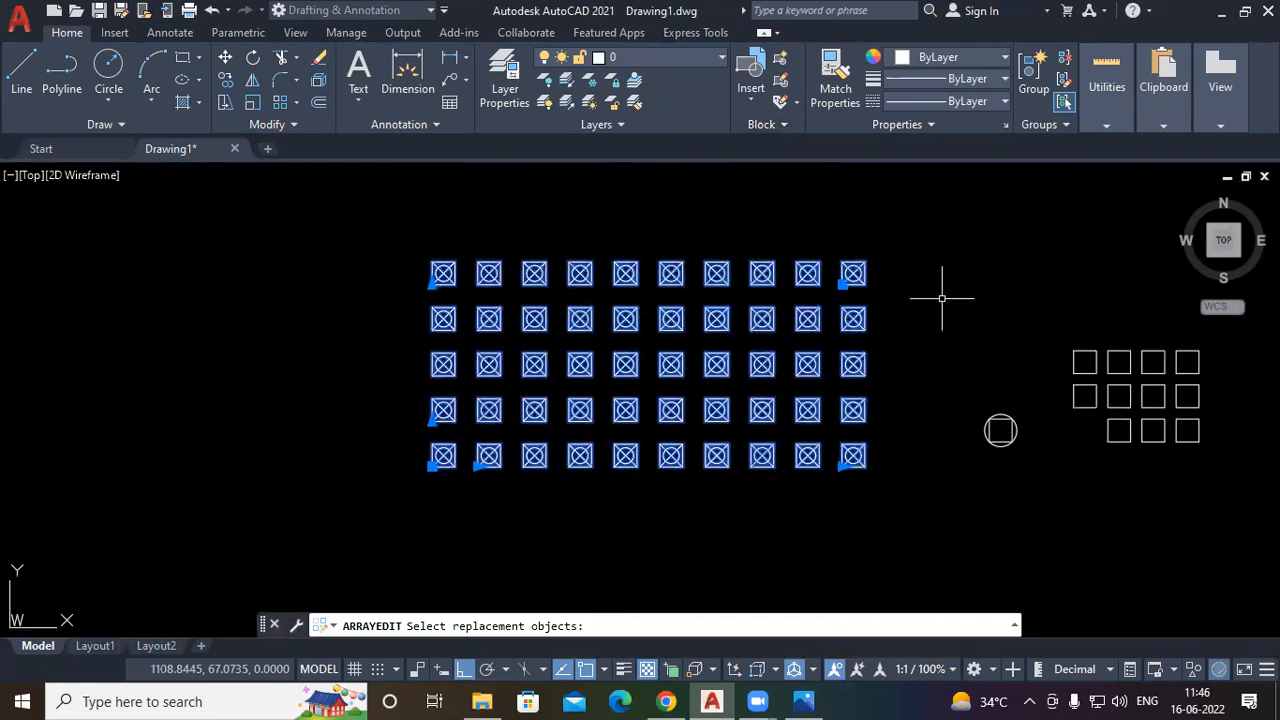
key("Escape")
key("Escape")
Start another item replacement in the large array with the circle and its enclosed square, using the square's bottom-left corner as base point
left_click(497, 456)
scroll(385, 506, "up", 2)
scroll(385, 506, "up", 3)
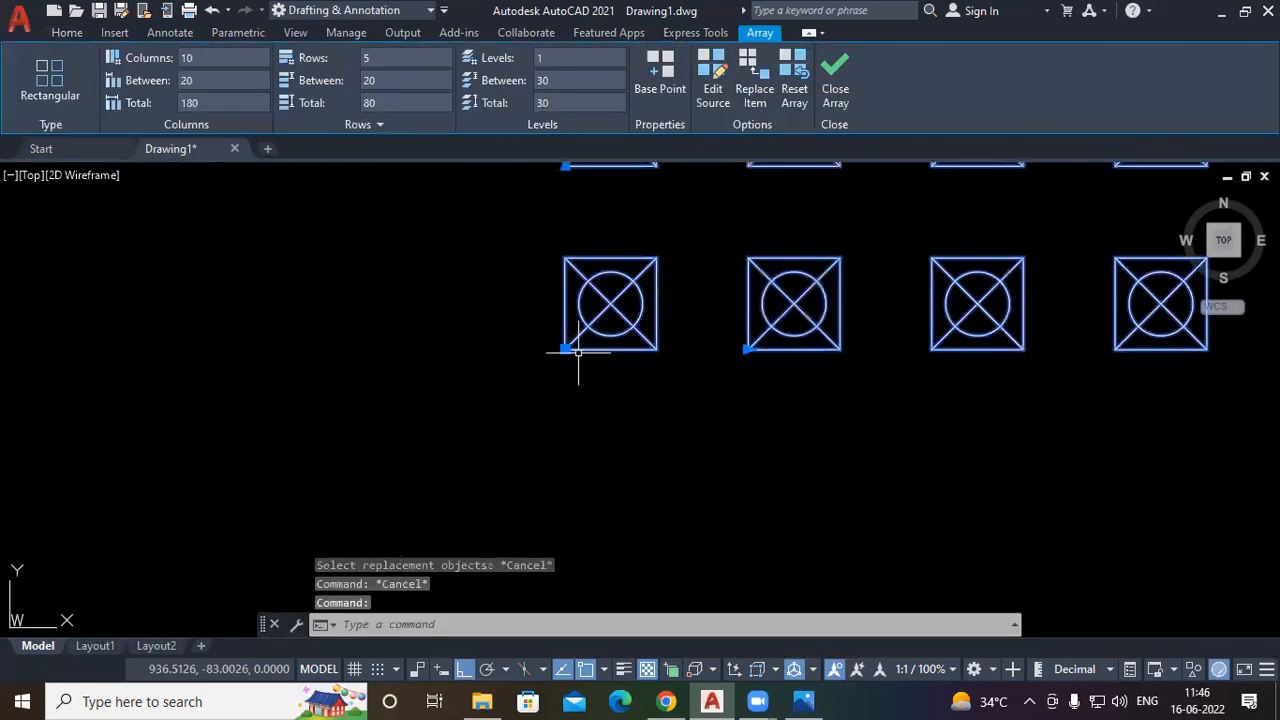
scroll(644, 379, "down", 1)
middle_click_drag(831, 340, 643, 394)
left_click(755, 88)
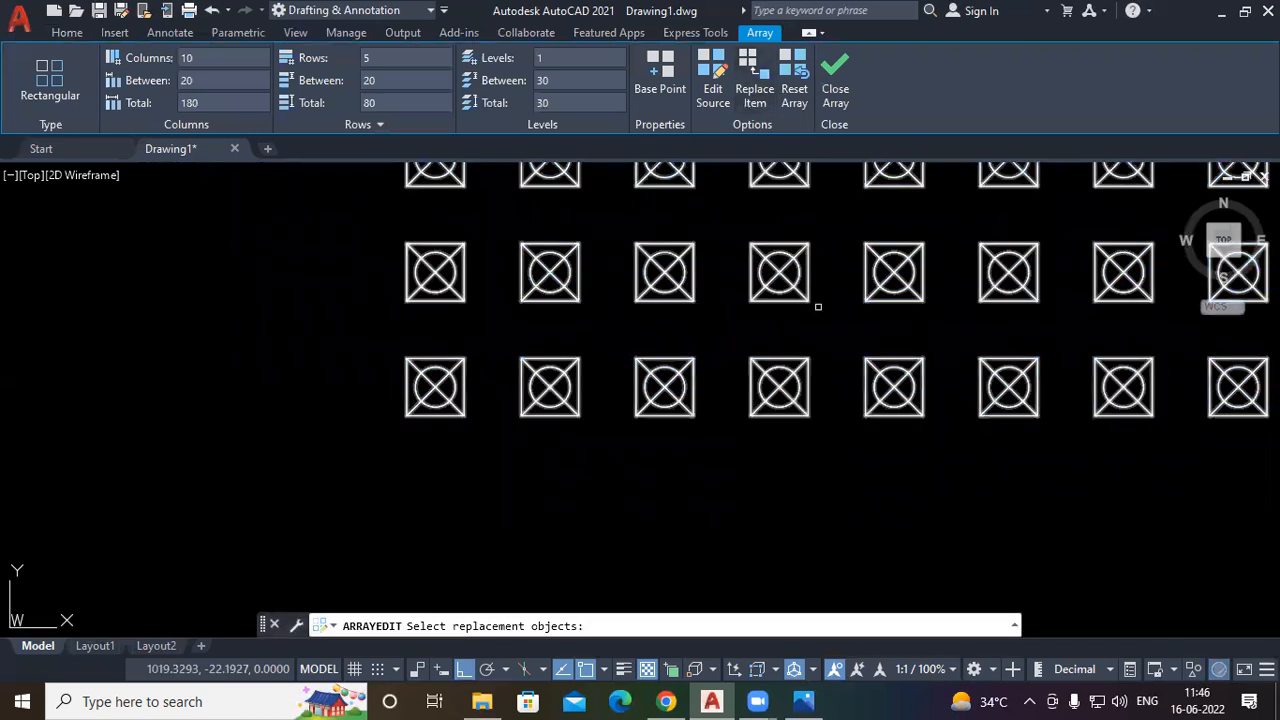
scroll(837, 445, "down", 4)
left_click(862, 420)
left_click(800, 514)
key("Return")
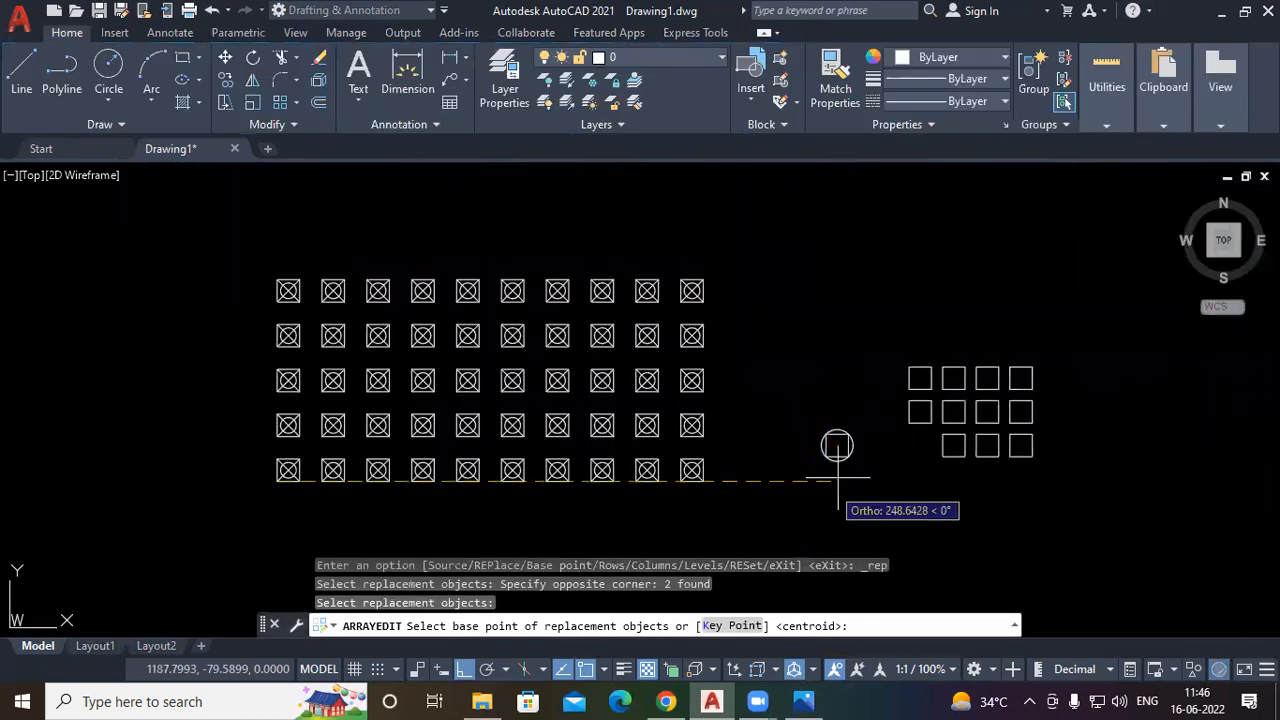
scroll(845, 463, "up", 4)
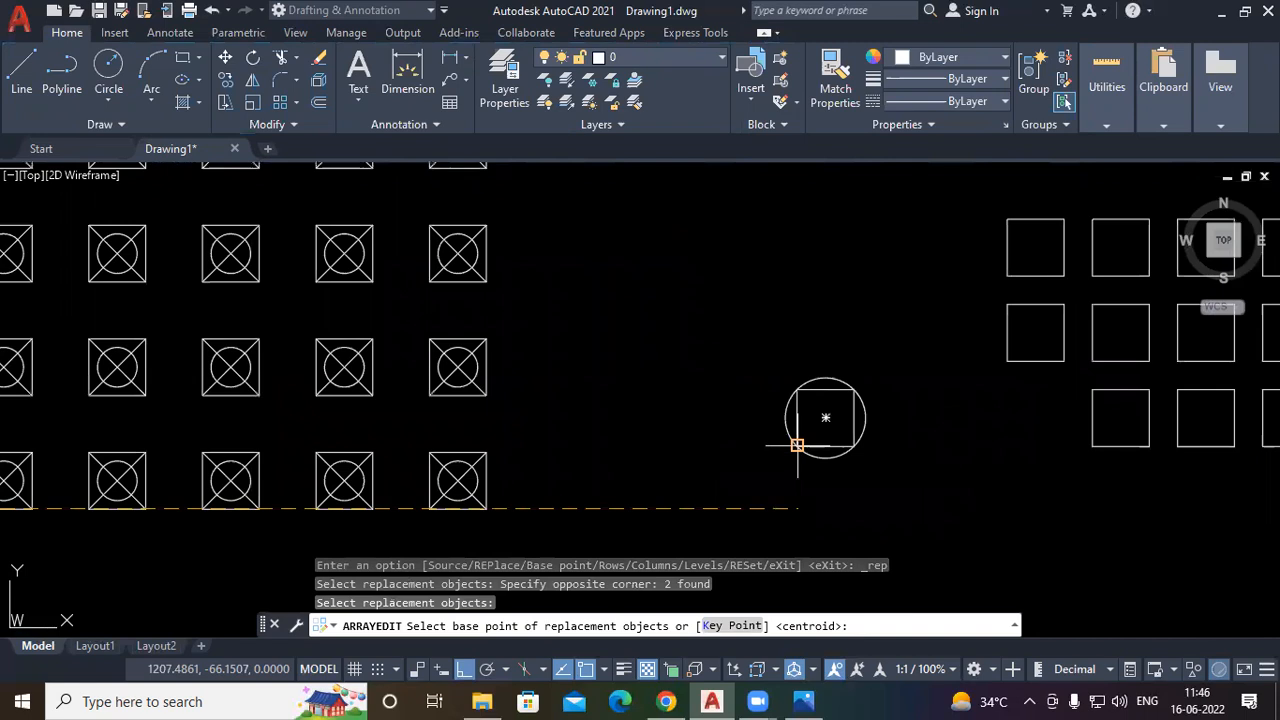
left_click(797, 445)
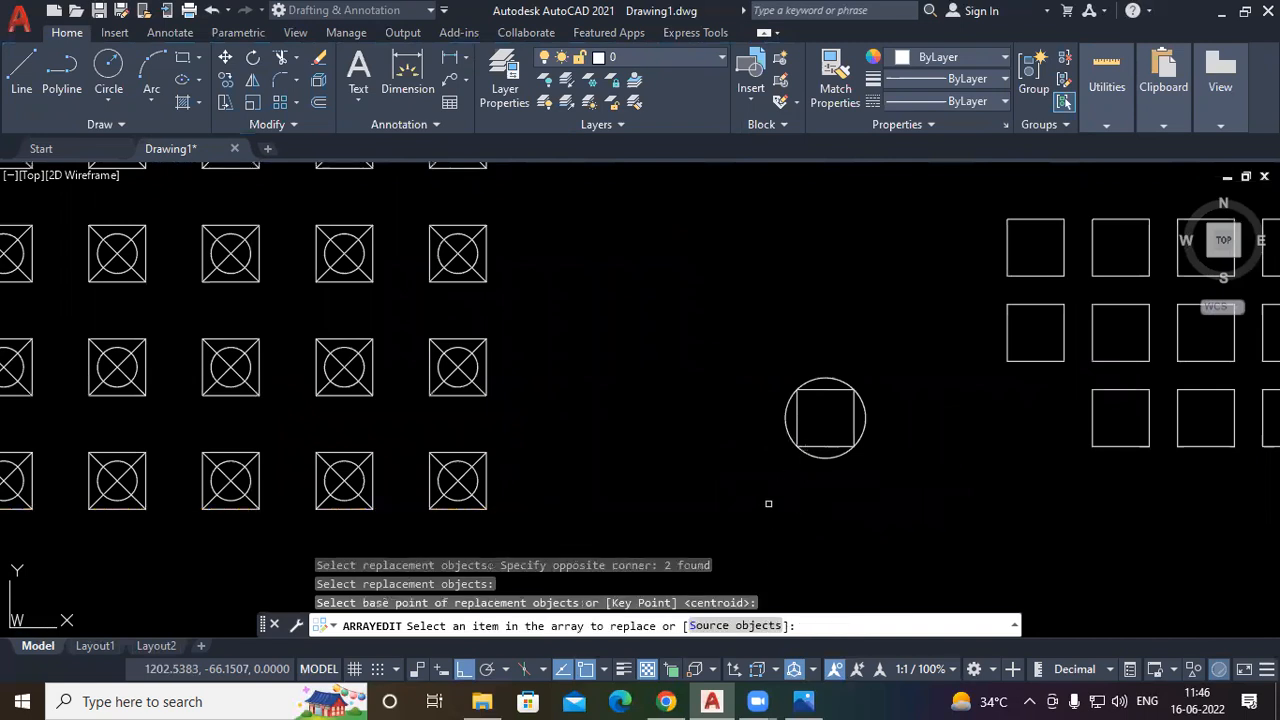
Replace the large array's items along the diagonal from the bottom-left item to the fourth column, second row from the top
scroll(768, 503, "down", 4)
middle_click_drag(515, 530, 843, 450)
left_click(588, 410)
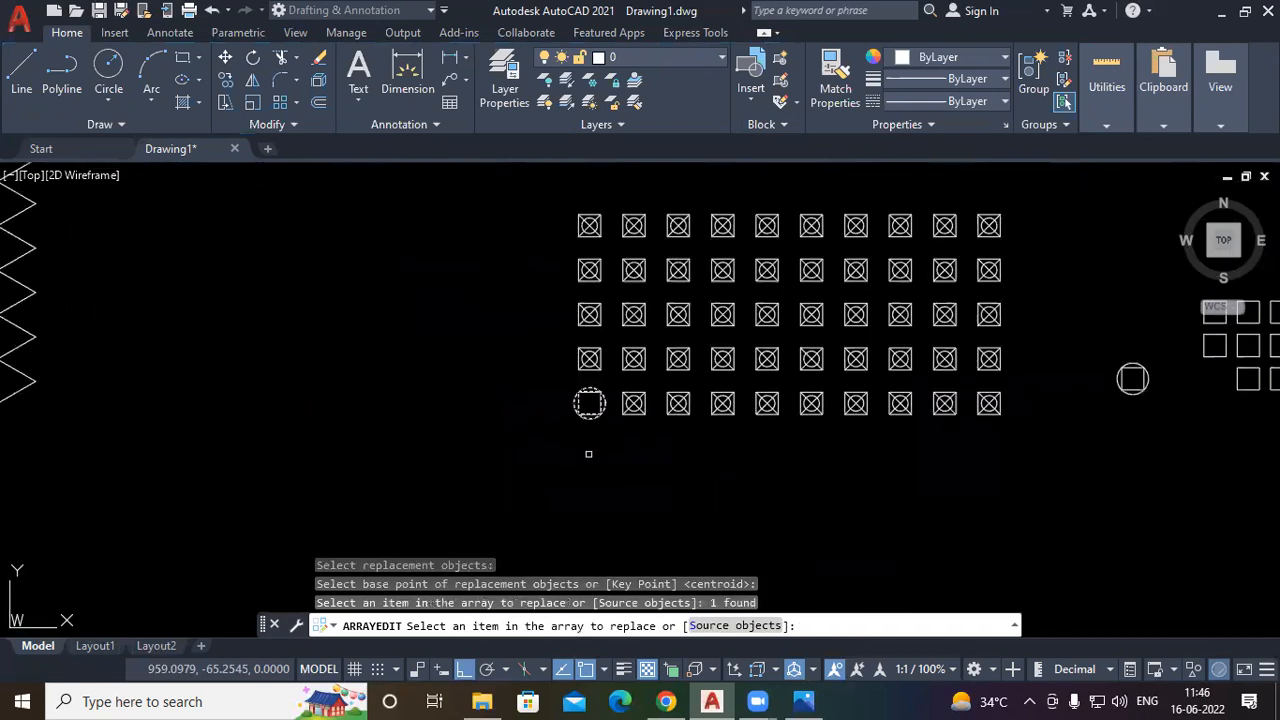
left_click(640, 364)
left_click(690, 316)
left_click(722, 298)
left_click(760, 255)
left_click(724, 278)
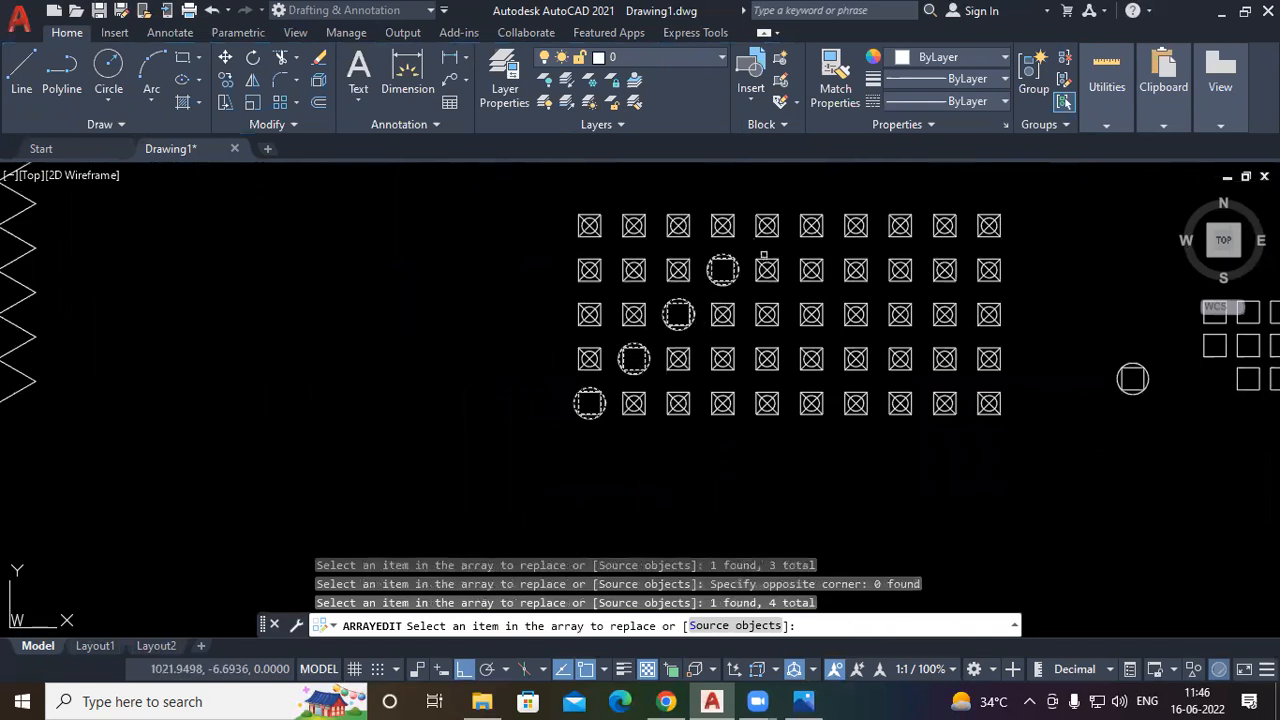
Replace the top-row items in columns five to eight of the large array and end the replacement
left_click(762, 235)
left_click(815, 233)
left_click(856, 232)
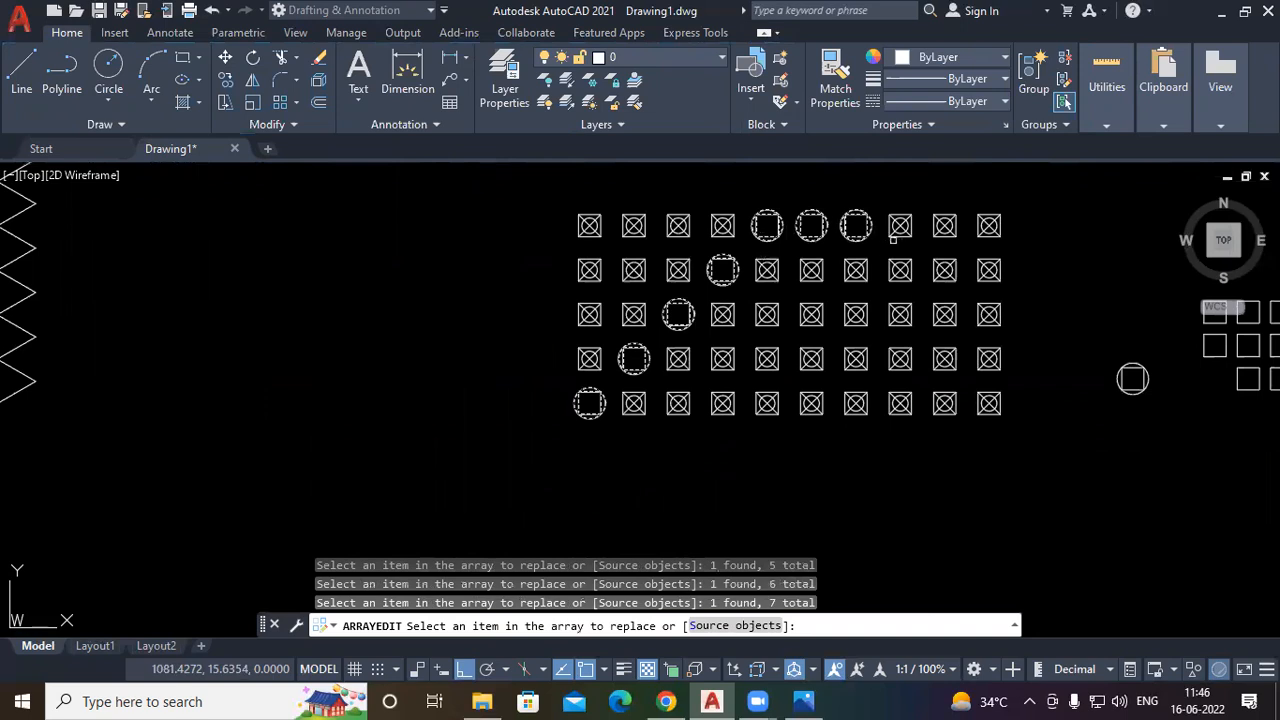
left_click(898, 236)
key("Escape")
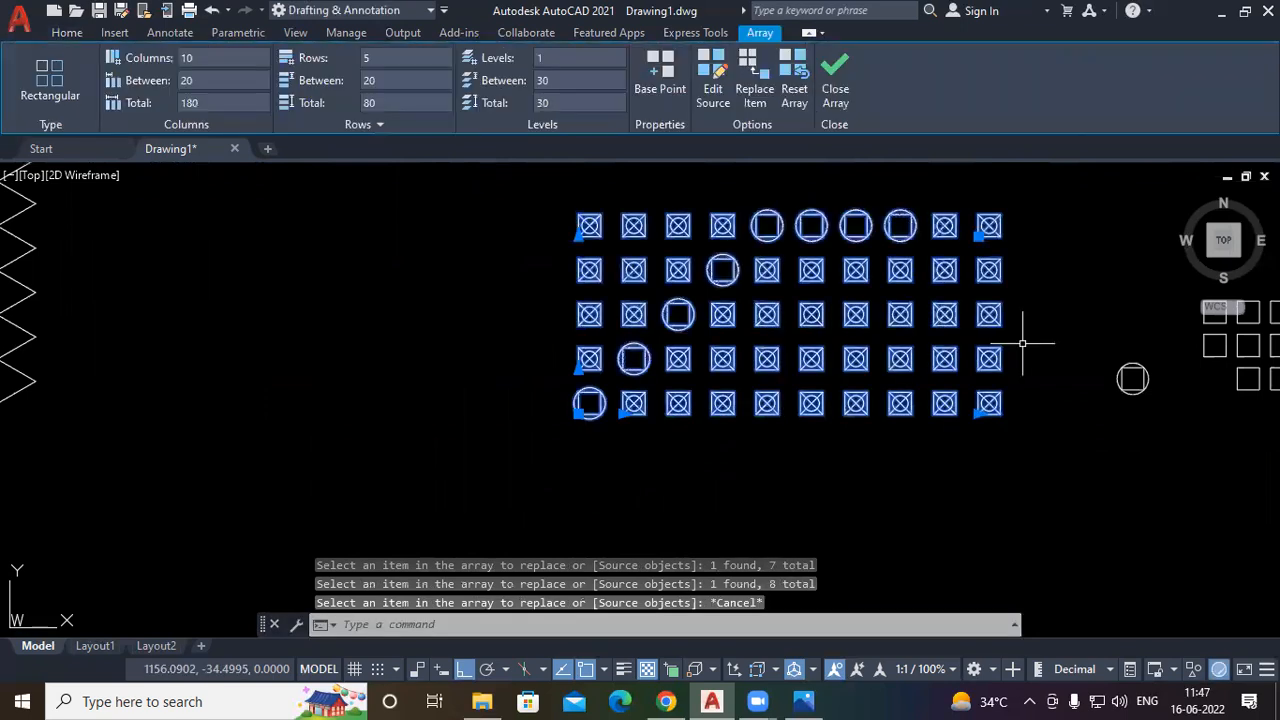
Reset the large array to its original items and close the array editing
mouse_move(1064, 368)
middle_mouse_down()
mouse_move(1018, 398)
mouse_move(697, 421)
middle_mouse_up()
left_click(794, 95)
left_click(835, 88)
scroll(839, 488, "up", 2)
middle_click_drag(887, 498, 993, 496)
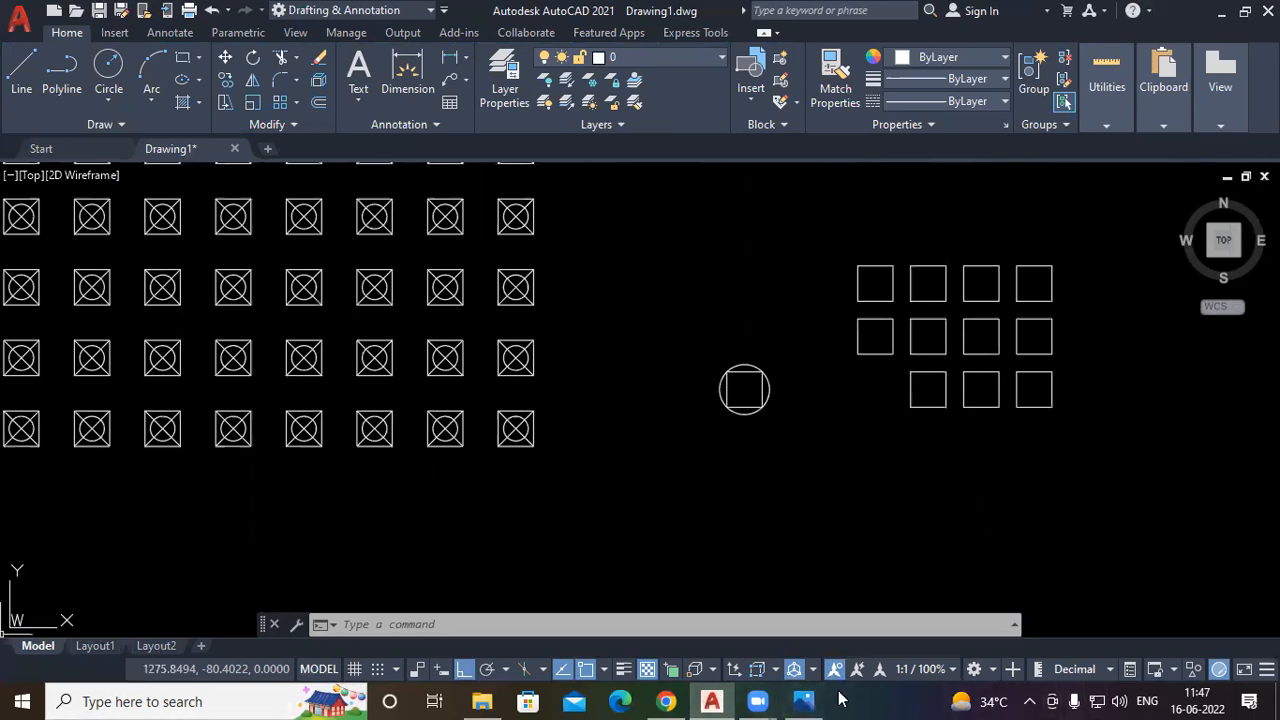
left_click(806, 700)
left_click(20, 370)
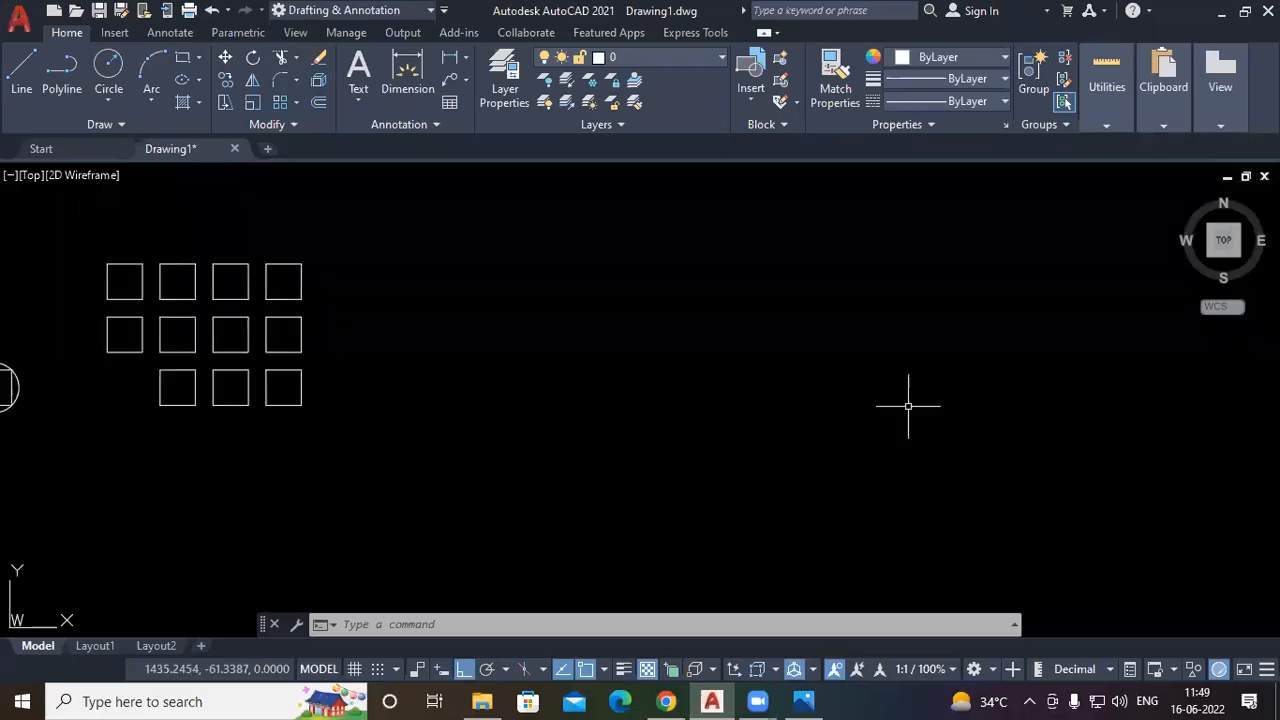
Draw a circle of about 37.86 radius in the empty space to the right of the small square grid
middle_click_drag(908, 406, 629, 486)
type("c")
key("Return")
left_click(587, 360)
left_click(645, 492)
Draw a circle of about 4.48 radius inside the large circle, level with its centre and near its right edge
type("c")
key("Return")
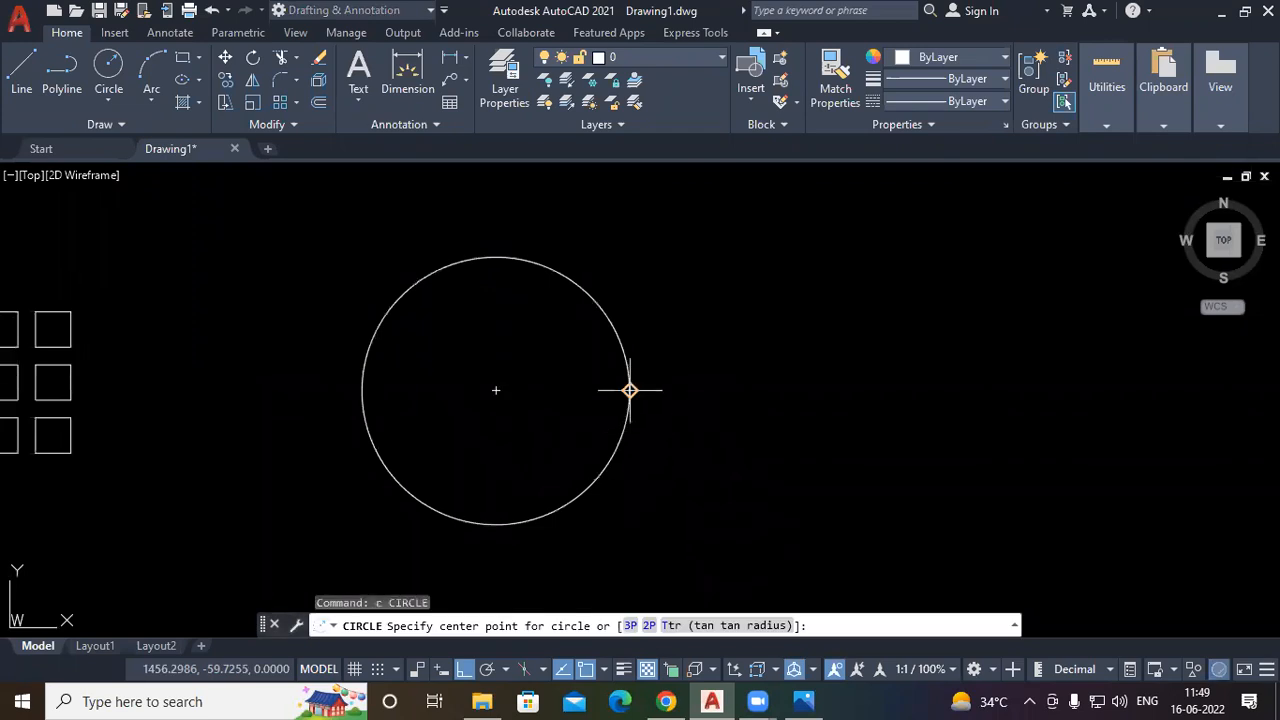
left_click(597, 391)
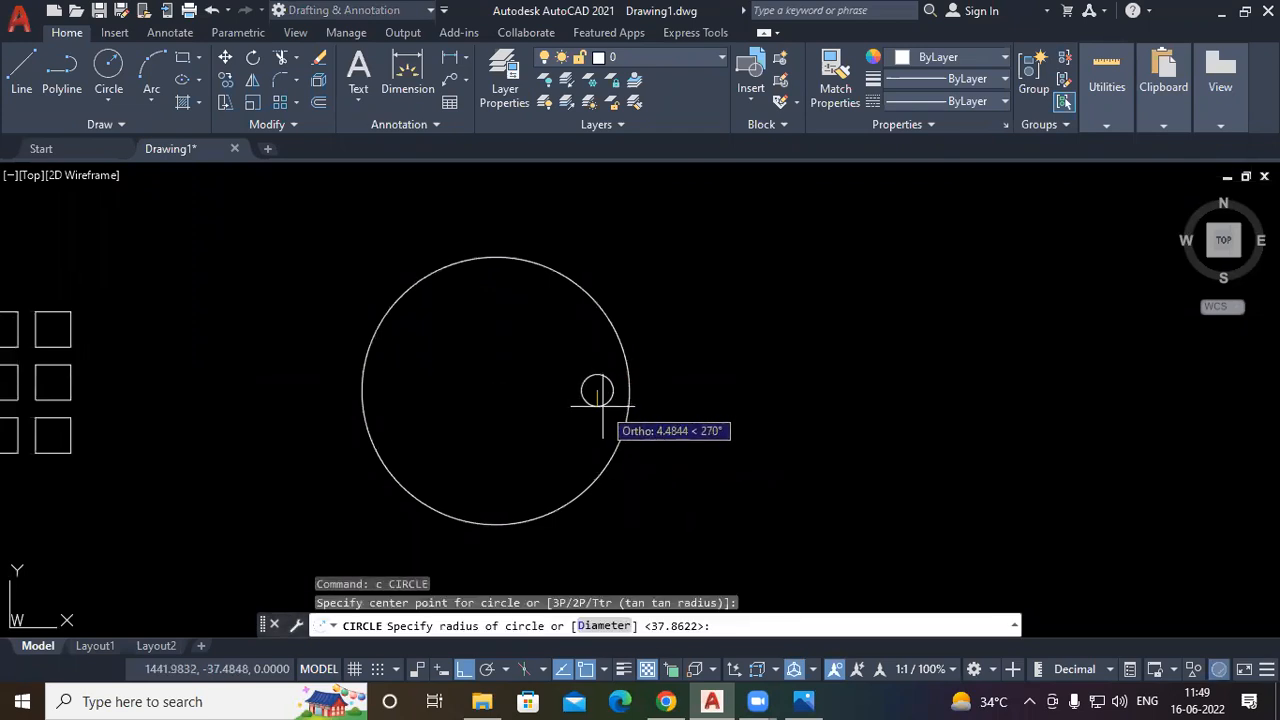
left_click(602, 405)
middle_click_drag(706, 486, 740, 482)
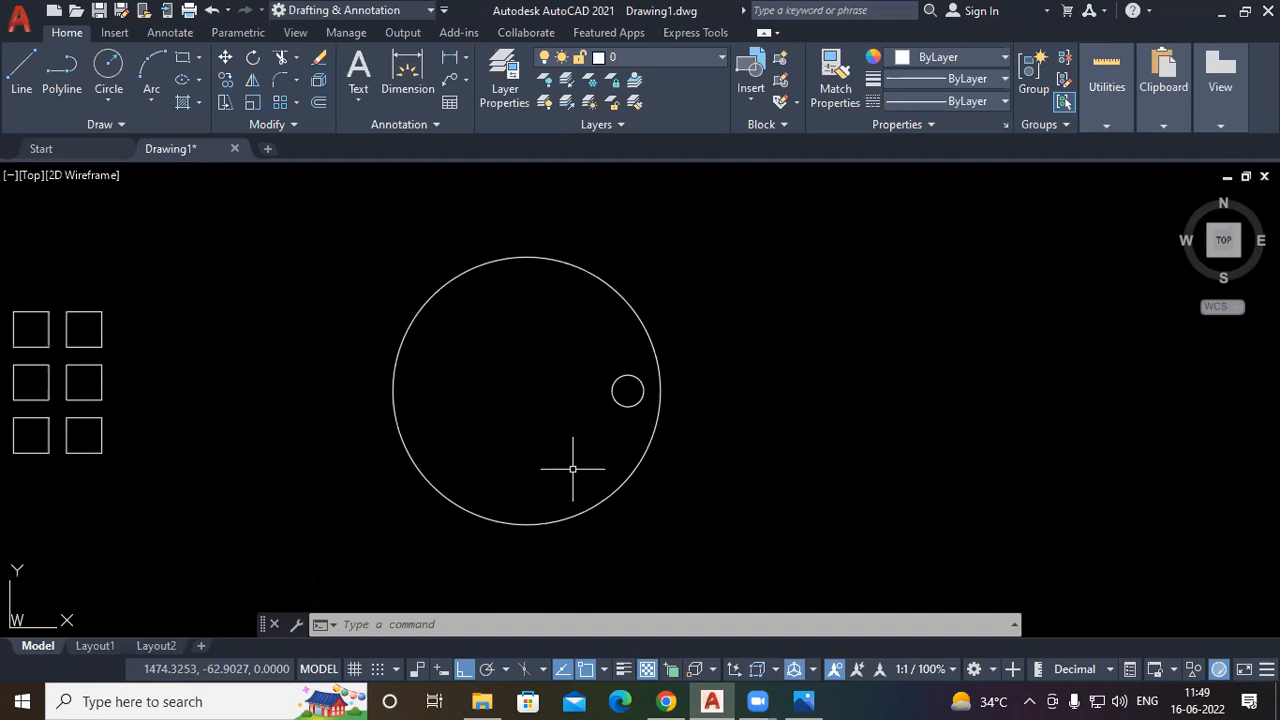
Start a polar array of the small circle around the large circle's centre point
scroll(605, 400, "up", 2)
left_click(584, 334)
left_click(668, 416)
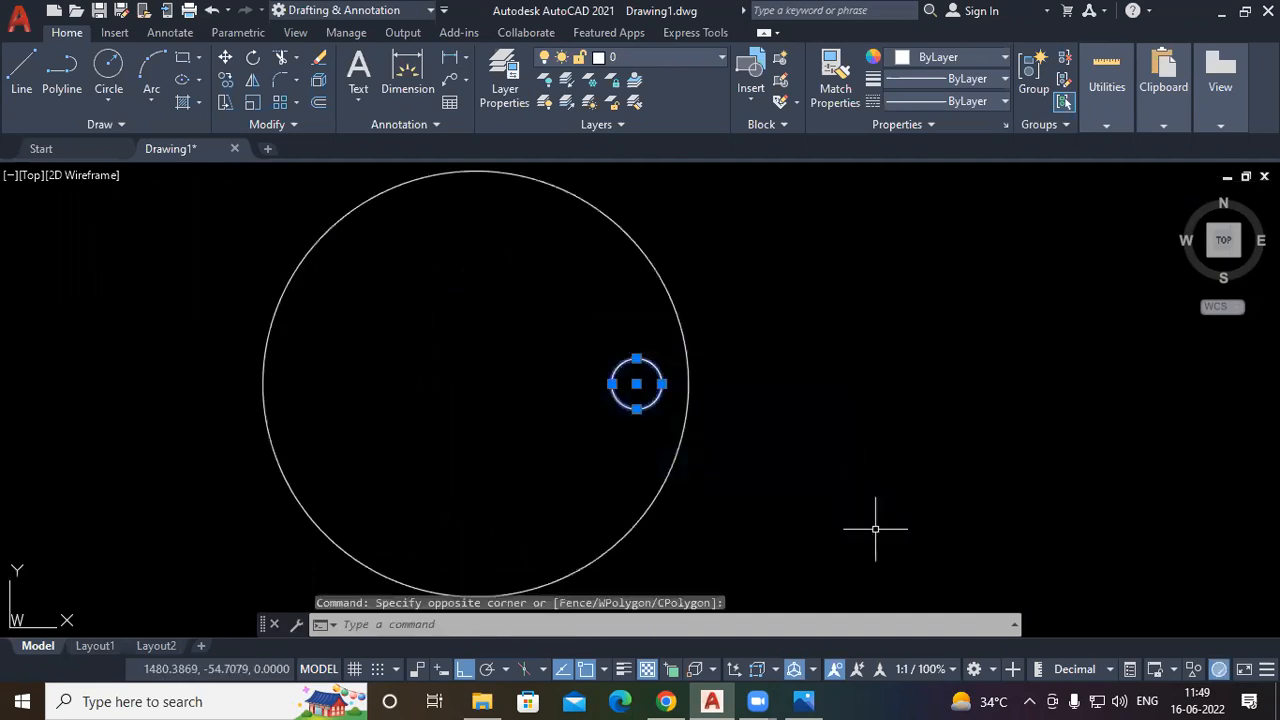
type("ar")
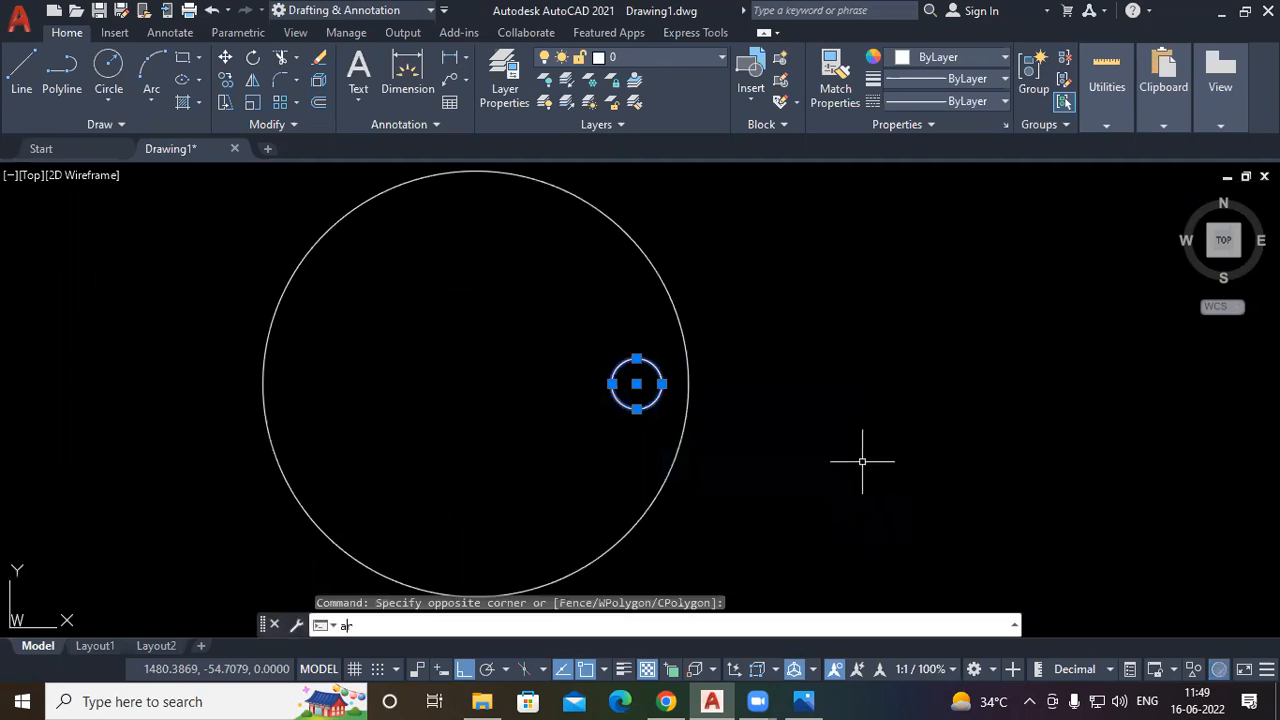
key("Return")
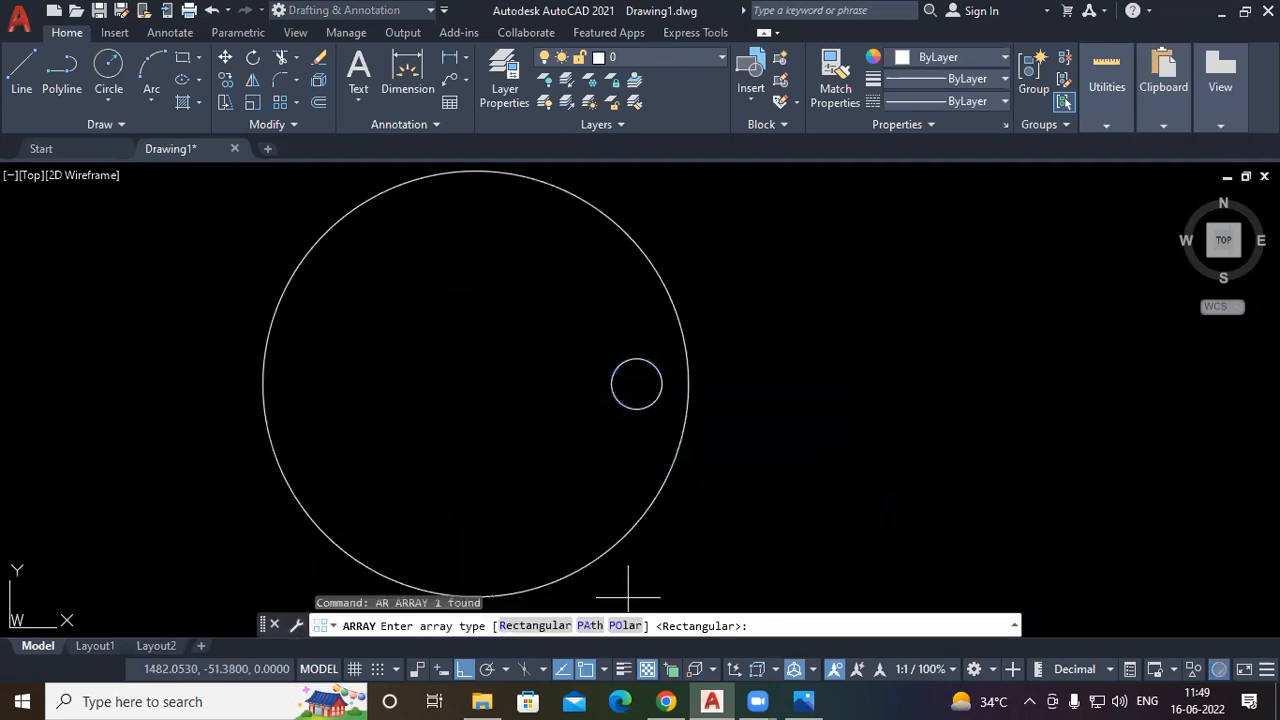
left_click(628, 636)
scroll(706, 477, "down", 2)
middle_click_drag(654, 446, 619, 406)
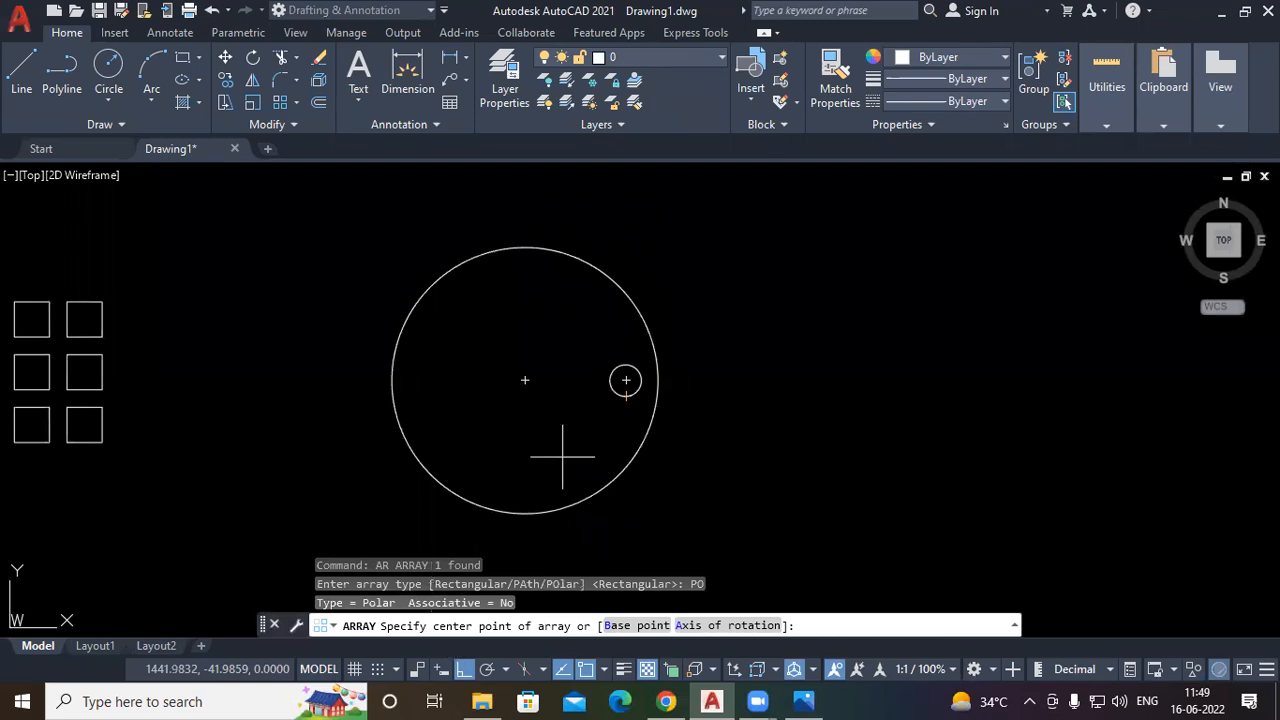
left_click(525, 380)
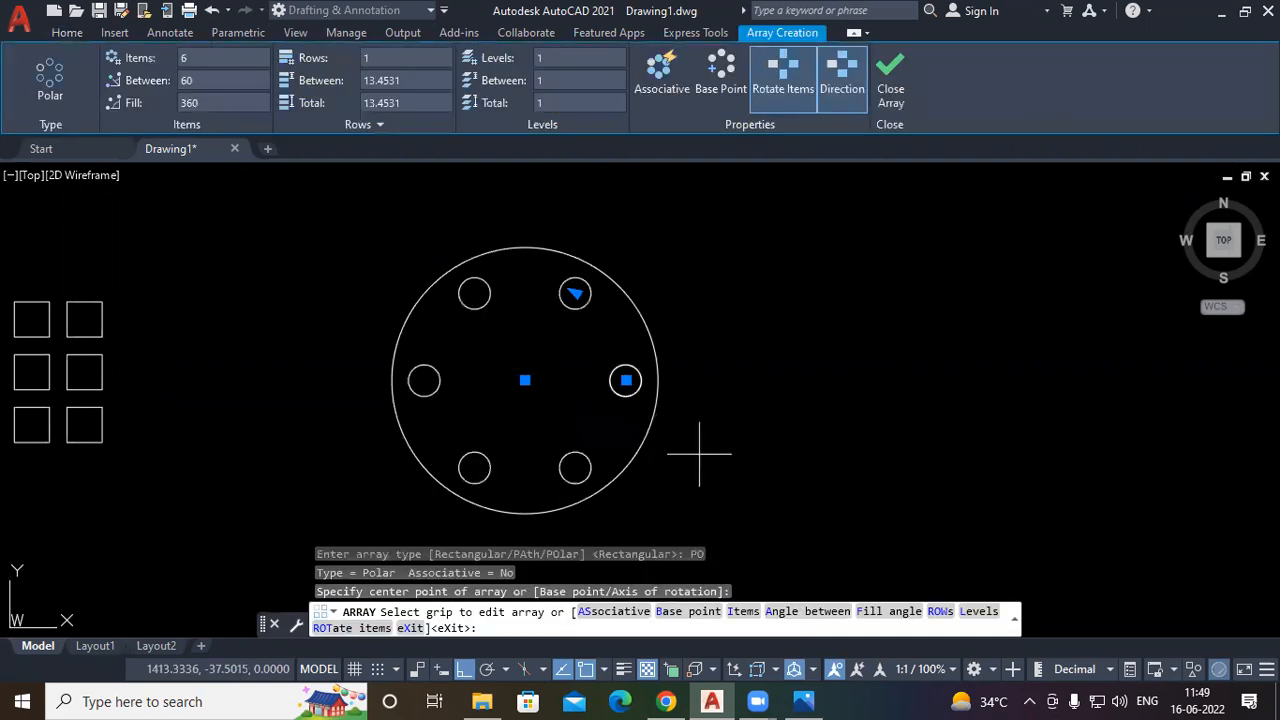
middle_click_drag(713, 440, 722, 425)
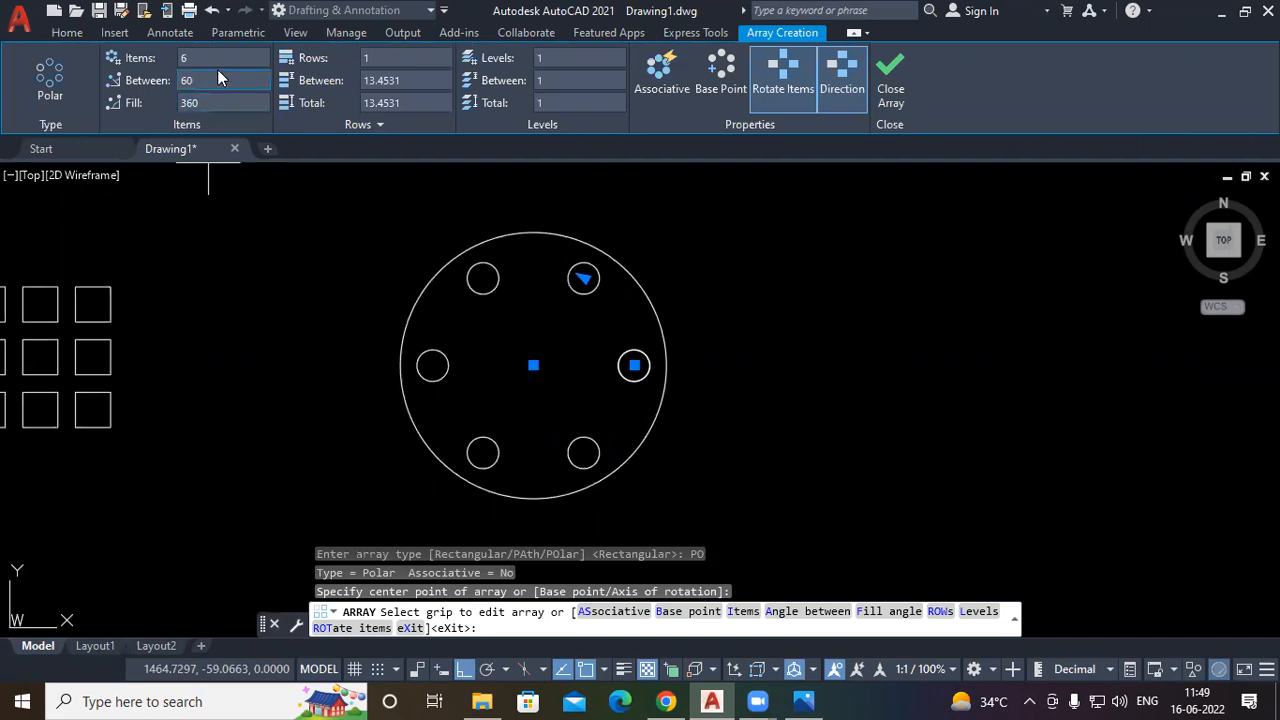
Set the polar array of small circles to 12 items, and reduce it to 10 items
key("Return")
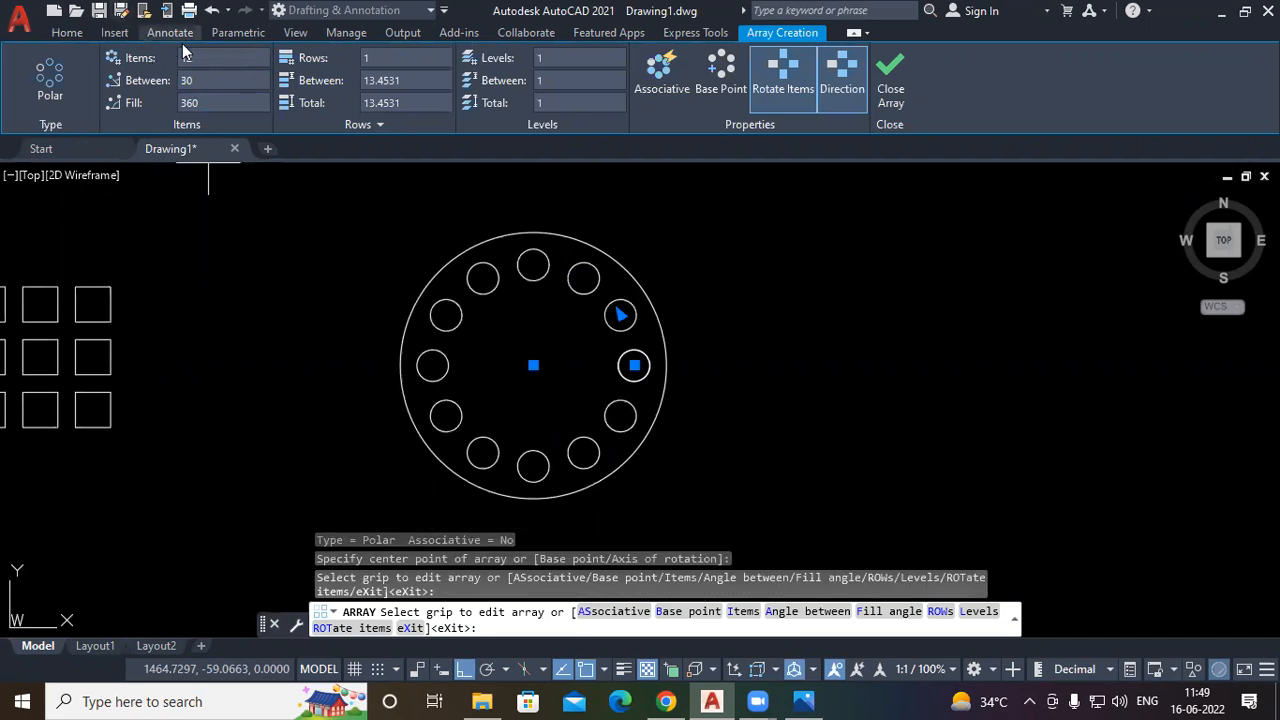
type("10")
key("Return")
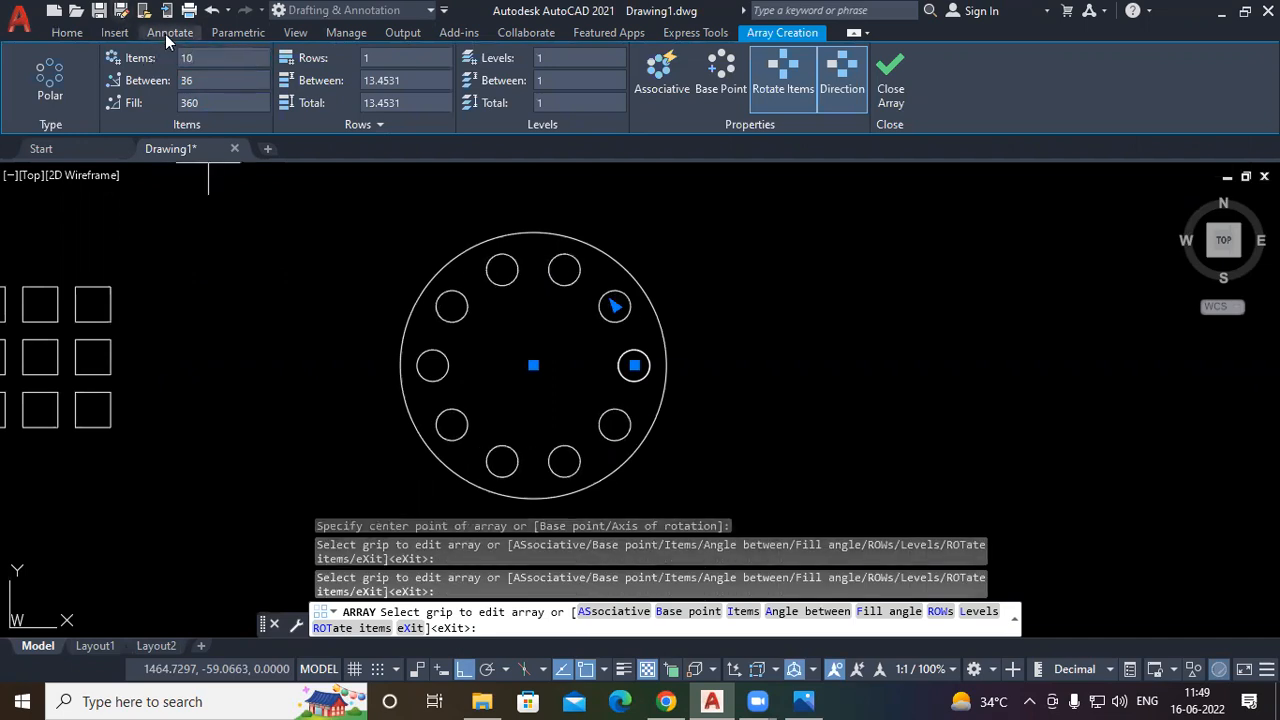
Set the polar array's fill angle to 180 degrees and finish it as an associative array
left_click(190, 103)
type("180")
key("Return")
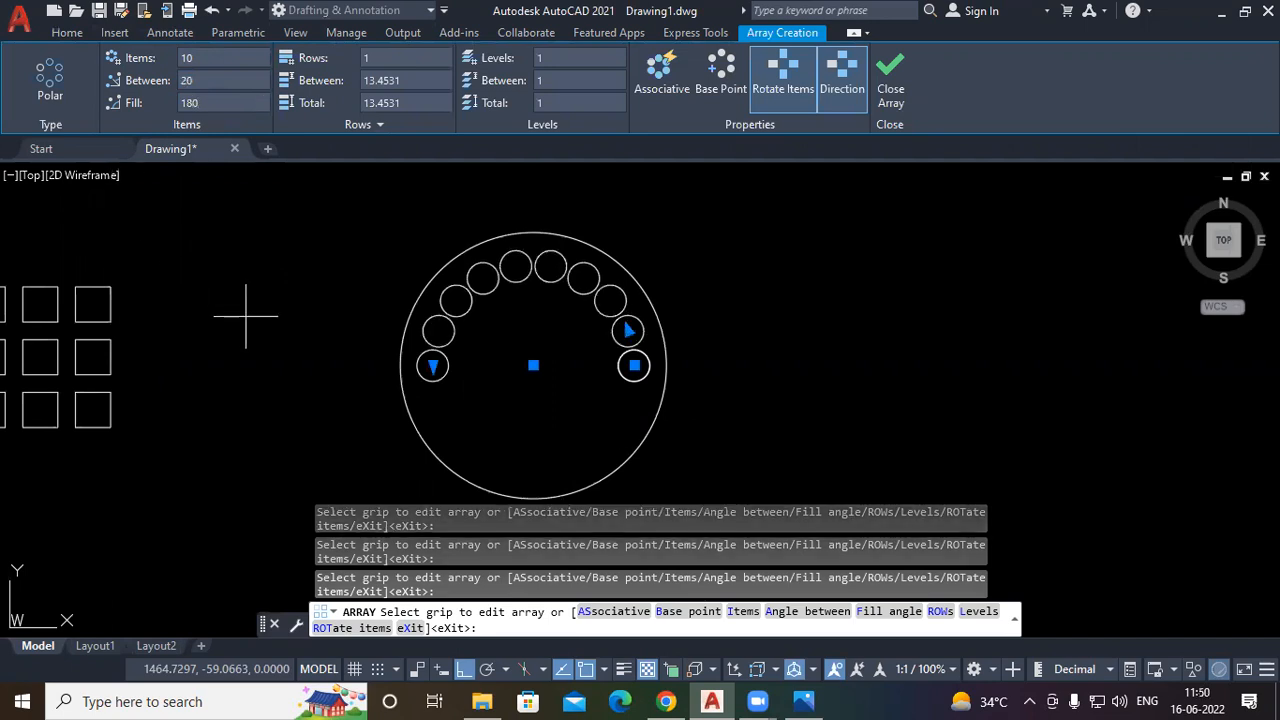
left_click(662, 78)
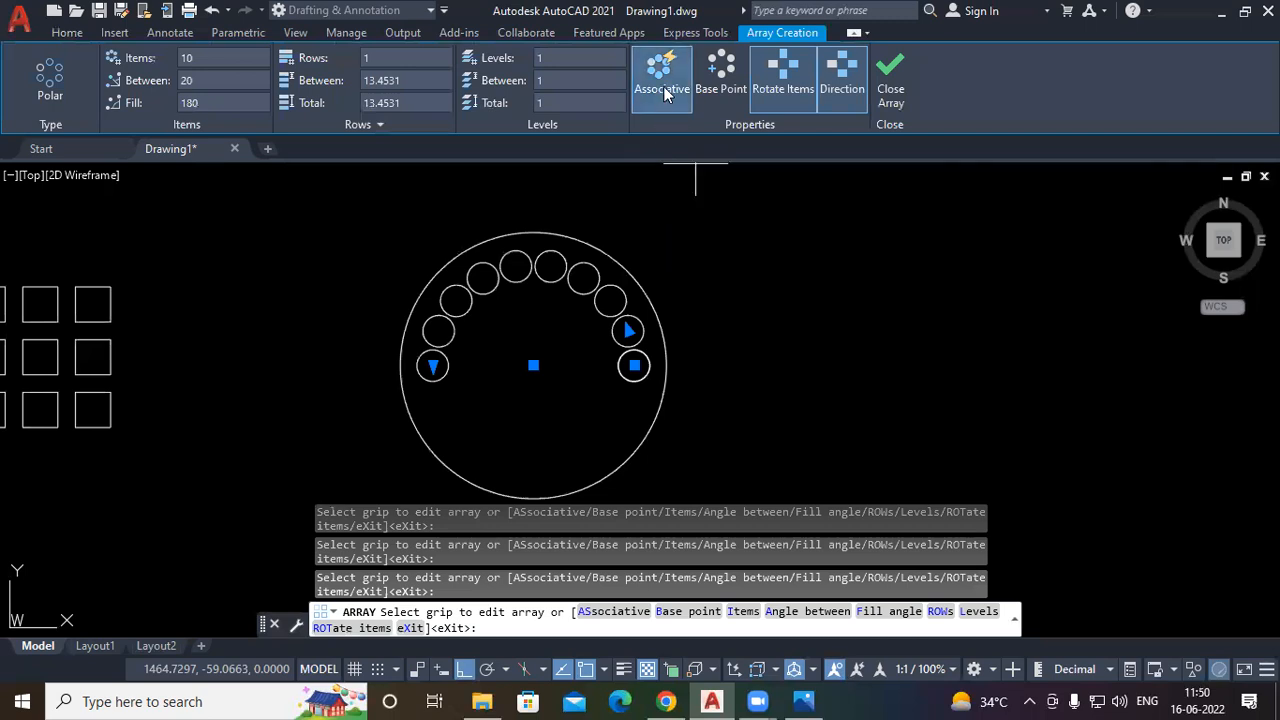
left_click(890, 85)
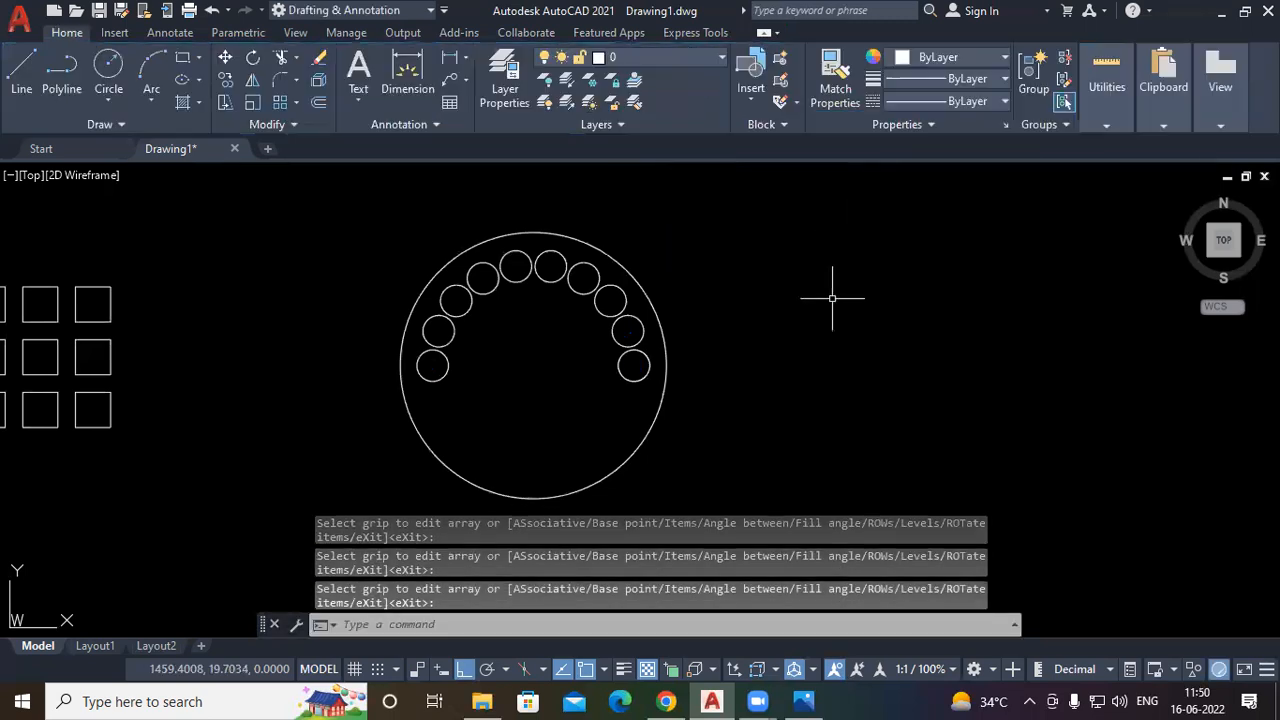
Try a fill angle of 270 degrees on the small-circle polar array and set it back to 180 degrees
left_click(608, 297)
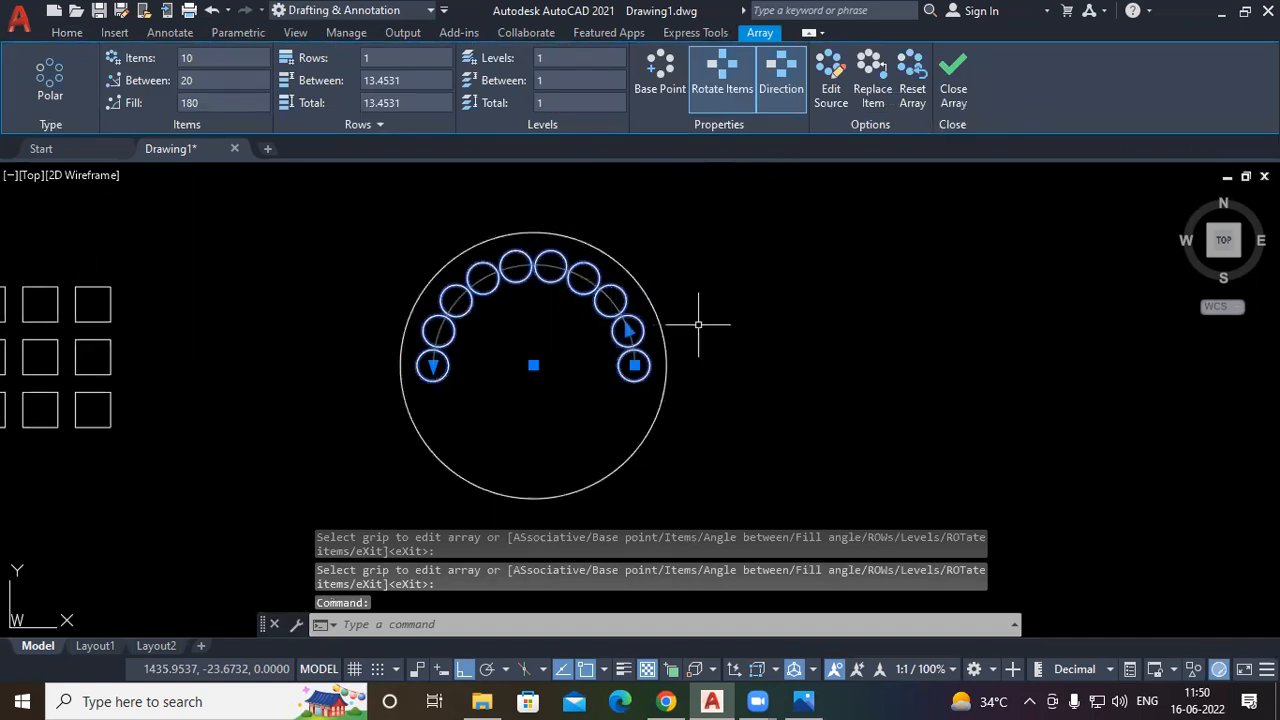
left_click_drag(193, 60, 161, 56)
left_click_drag(204, 106, 139, 103)
type("270")
key("Return")
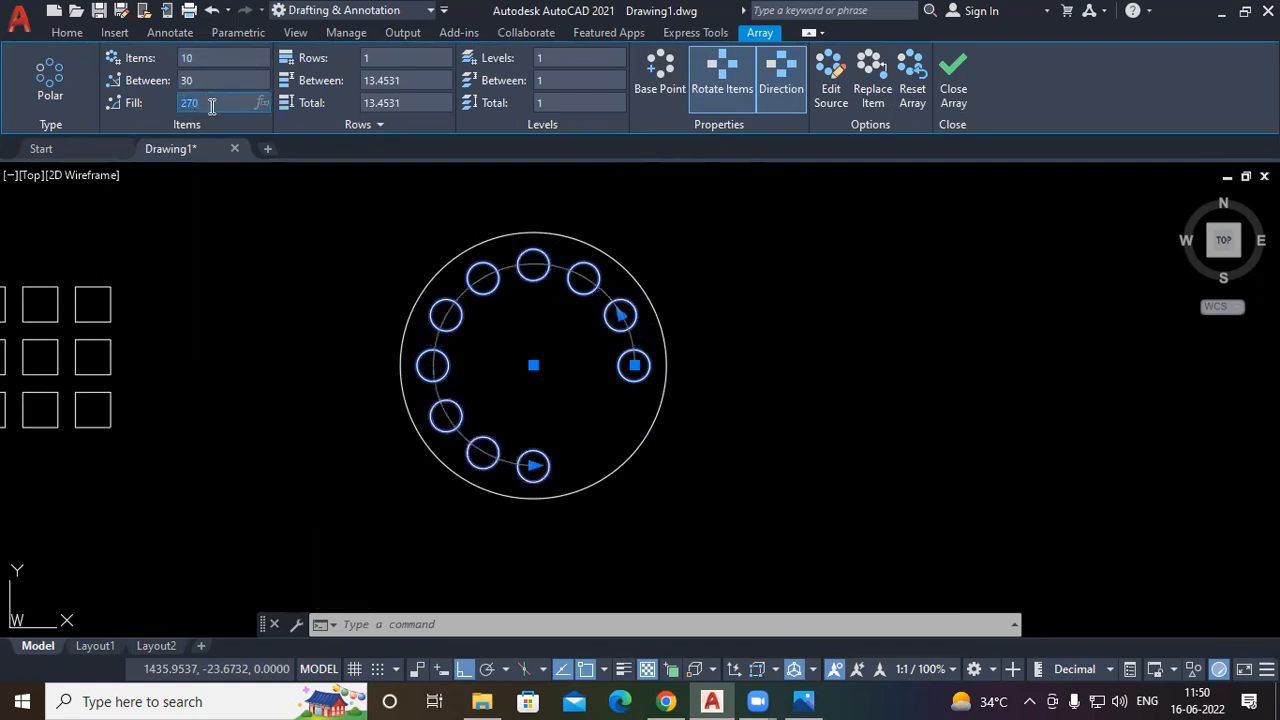
type("180")
key("Return")
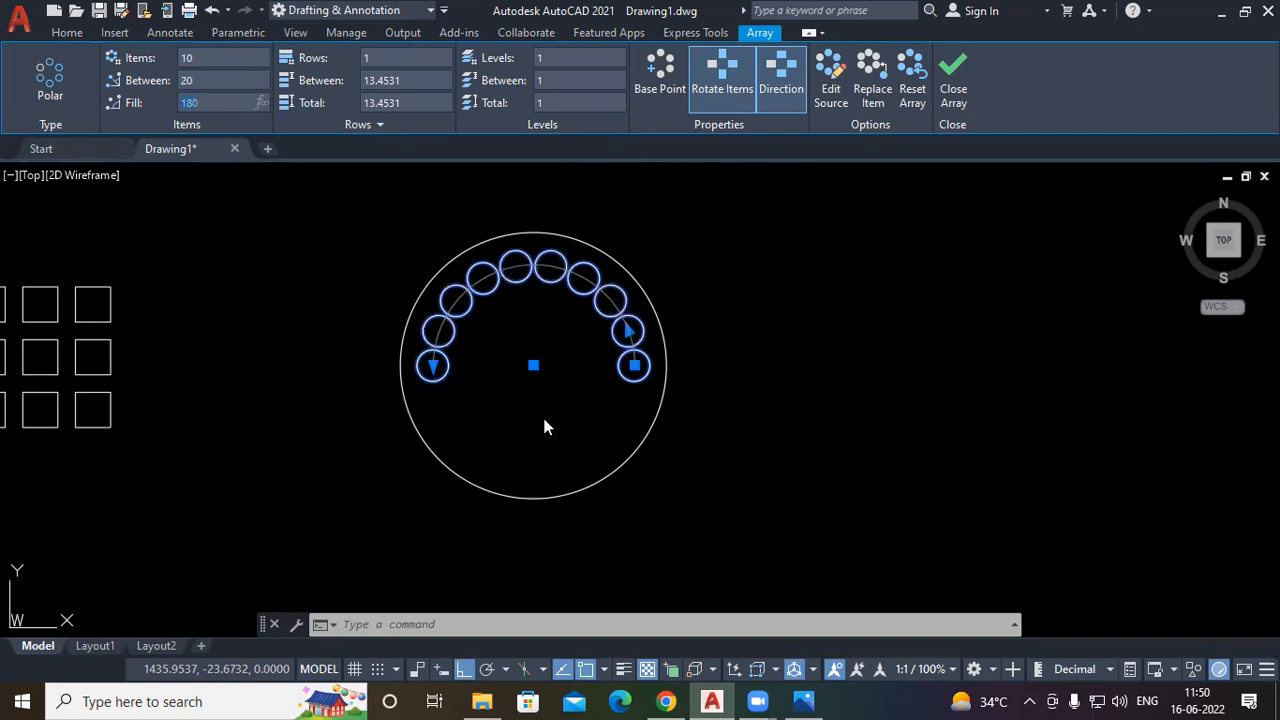
Reverse the fill direction of the small-circle array and switch it back
left_click(787, 109)
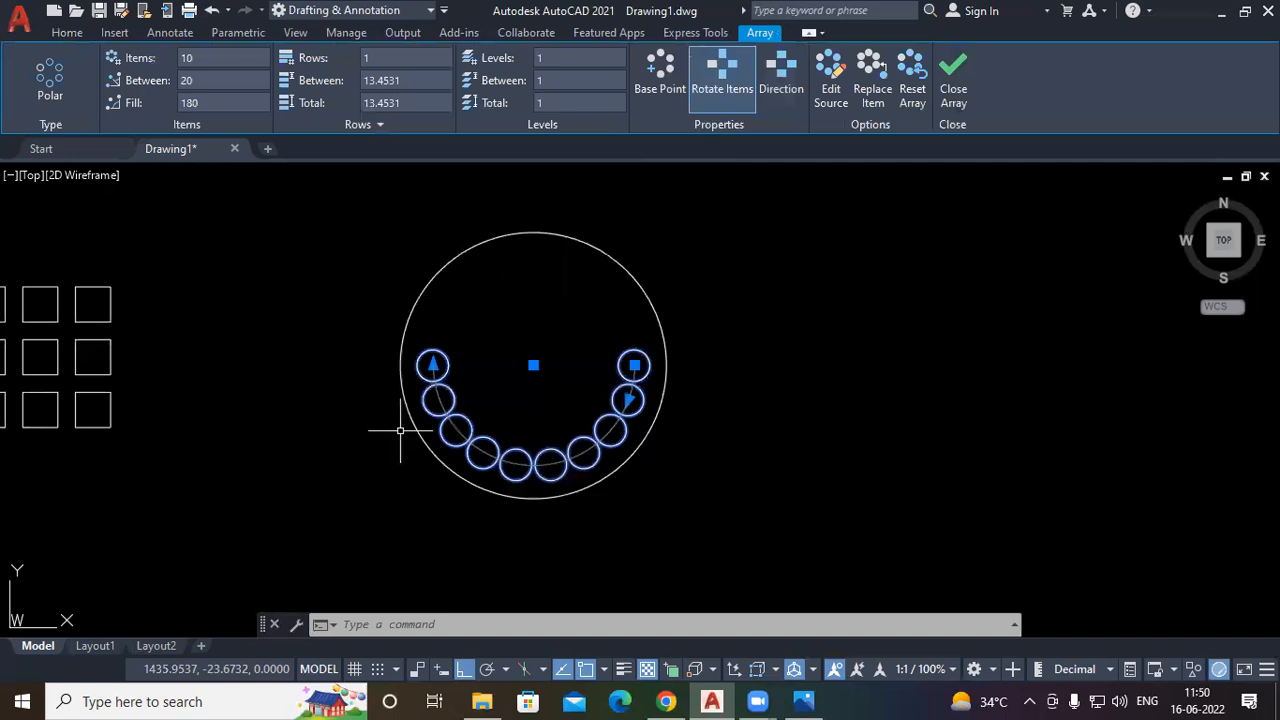
left_click(783, 80)
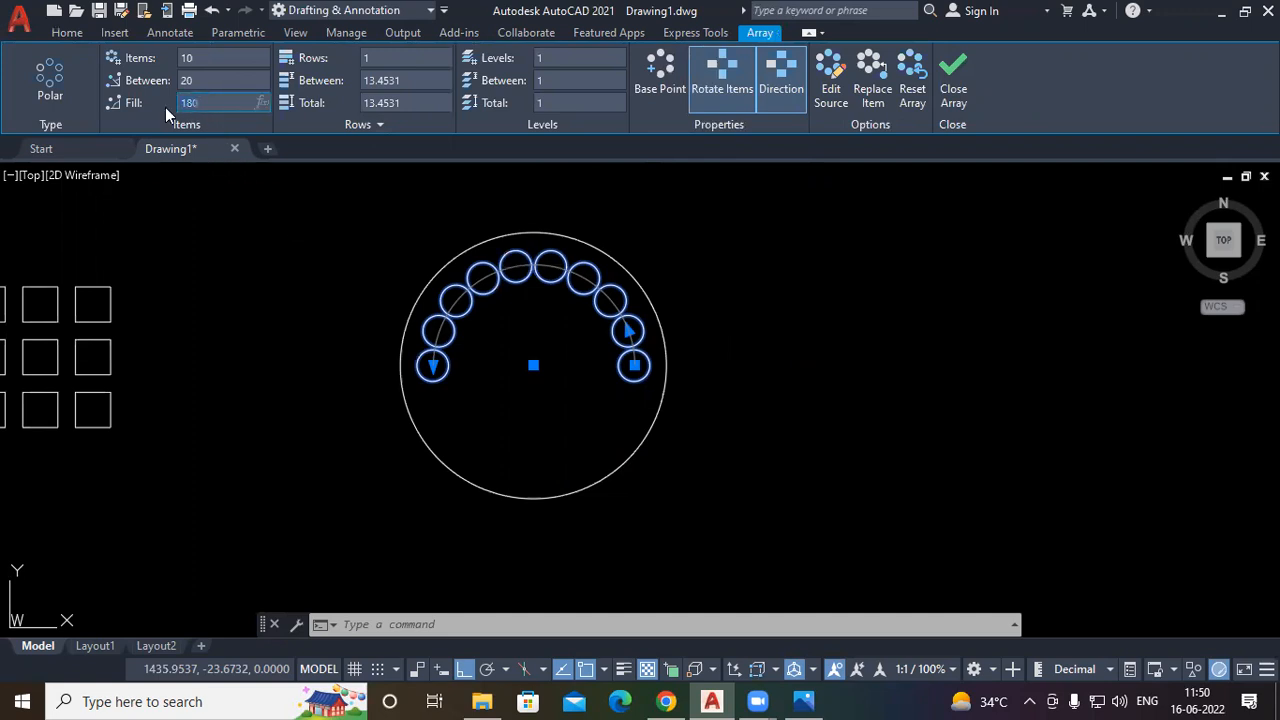
Set the small-circle array's fill angle to 360 degrees and close the array editing
type("0")
key("Return")
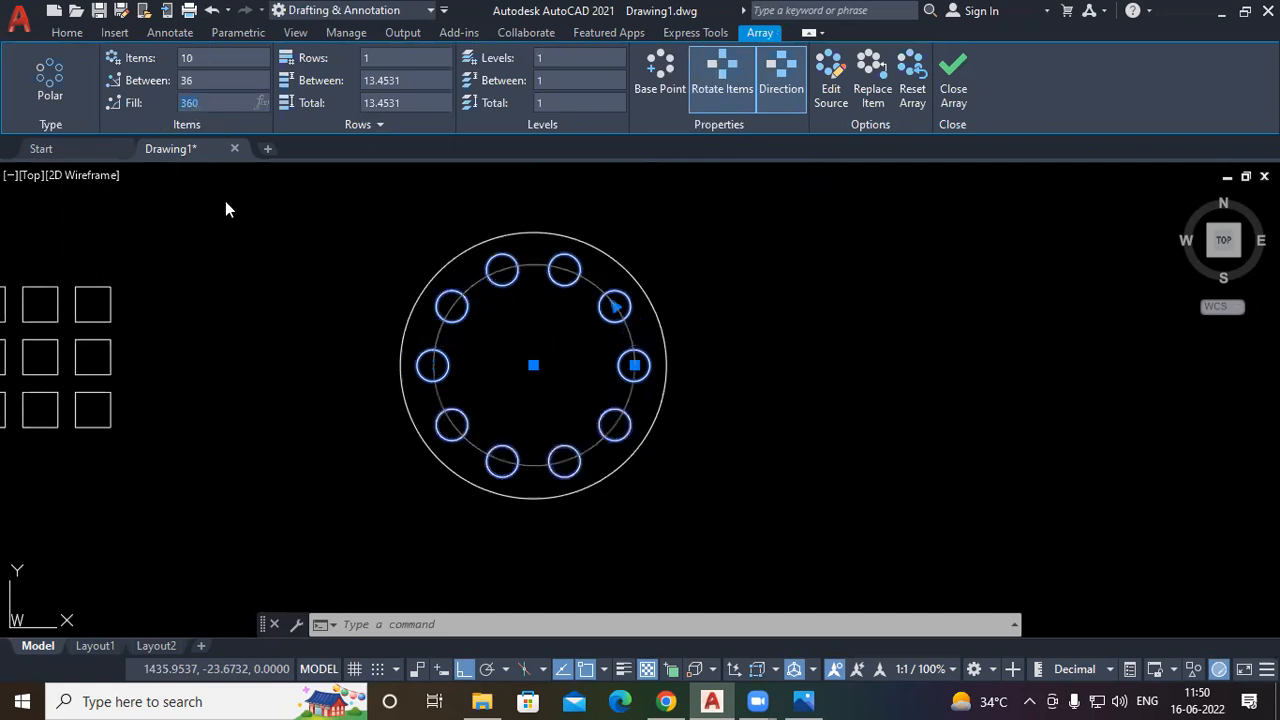
left_click(960, 94)
Draw a thin horizontal rectangle of about 46 by 6 units just outside the right side of the large circle
middle_click_drag(834, 366, 726, 374)
type("rec")
key("Return")
left_click(582, 349)
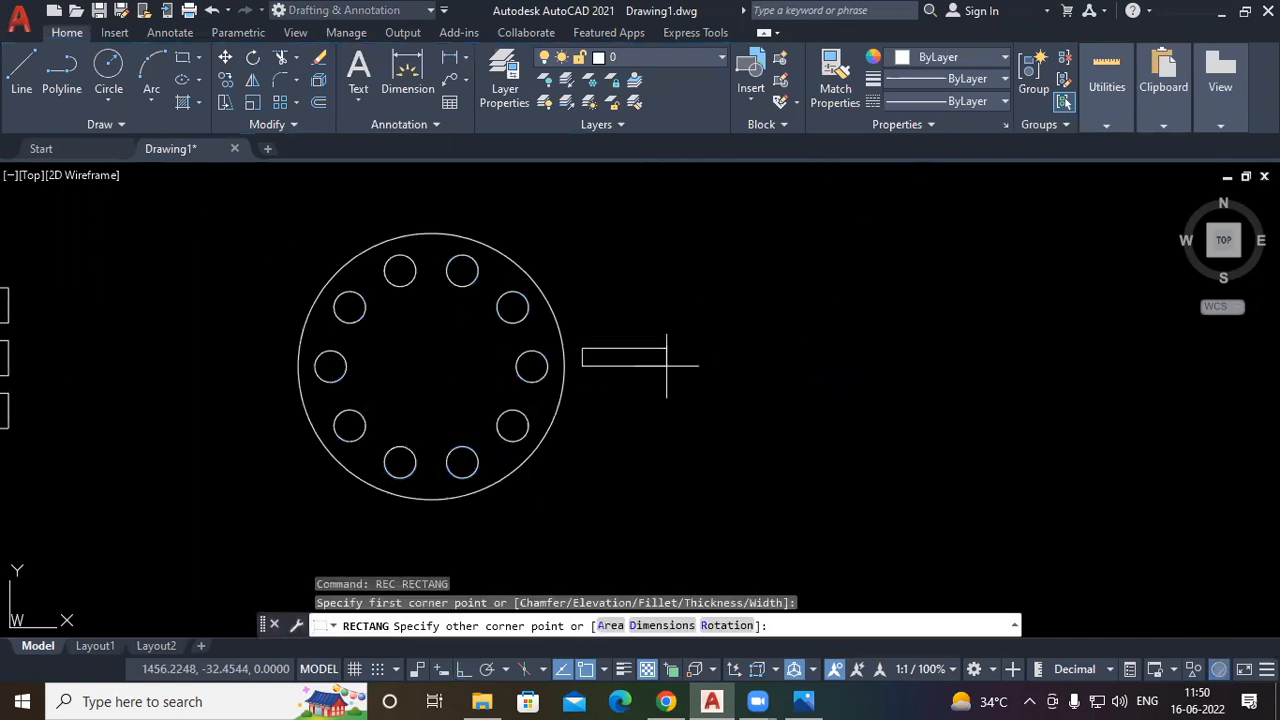
left_click(743, 370)
mouse_move(638, 415)
middle_mouse_down()
mouse_move(740, 460)
mouse_move(738, 472)
middle_mouse_up()
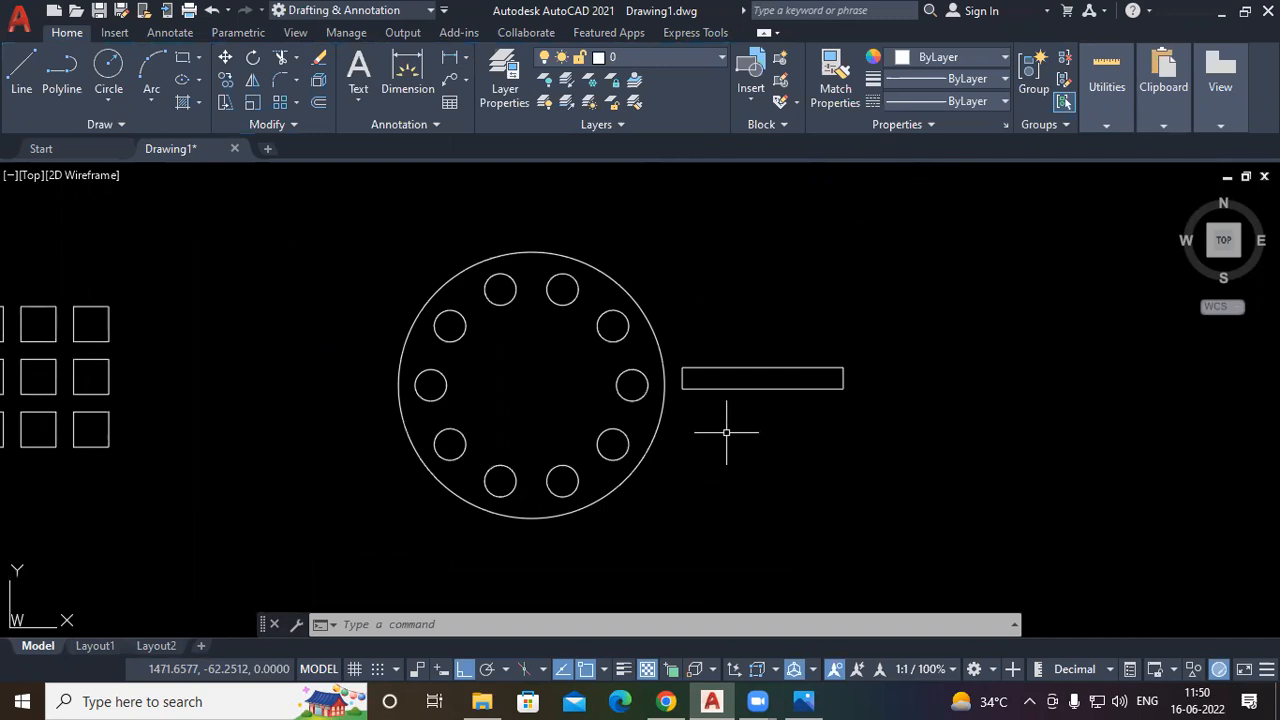
Start a polar array of the thin rectangle around the large circle's centre point
left_click(849, 335)
left_click(762, 506)
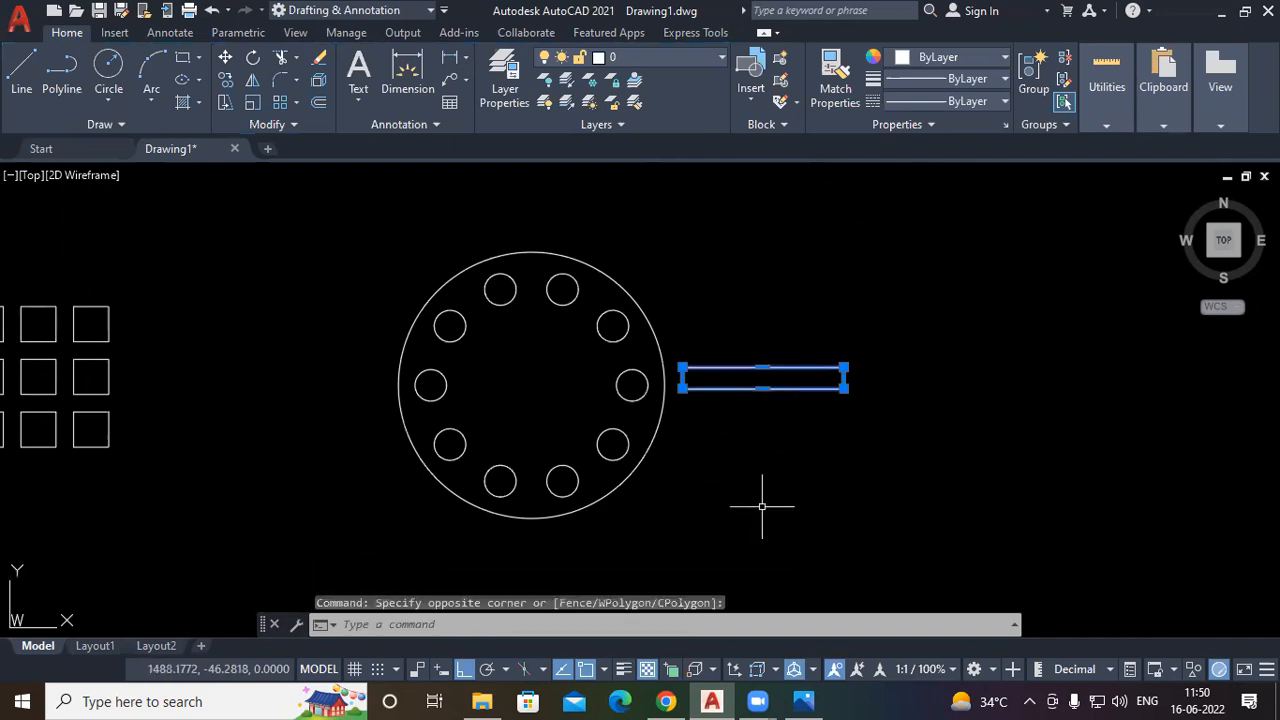
type("ar")
key("Return")
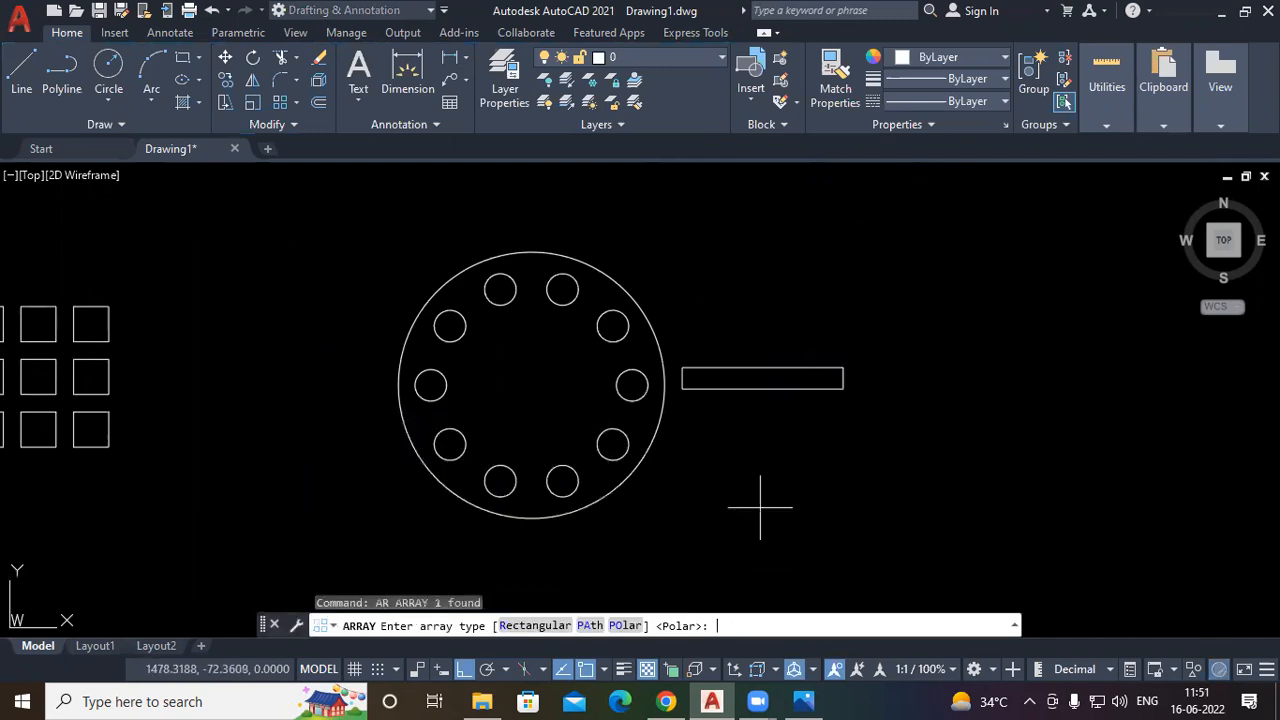
left_click(622, 626)
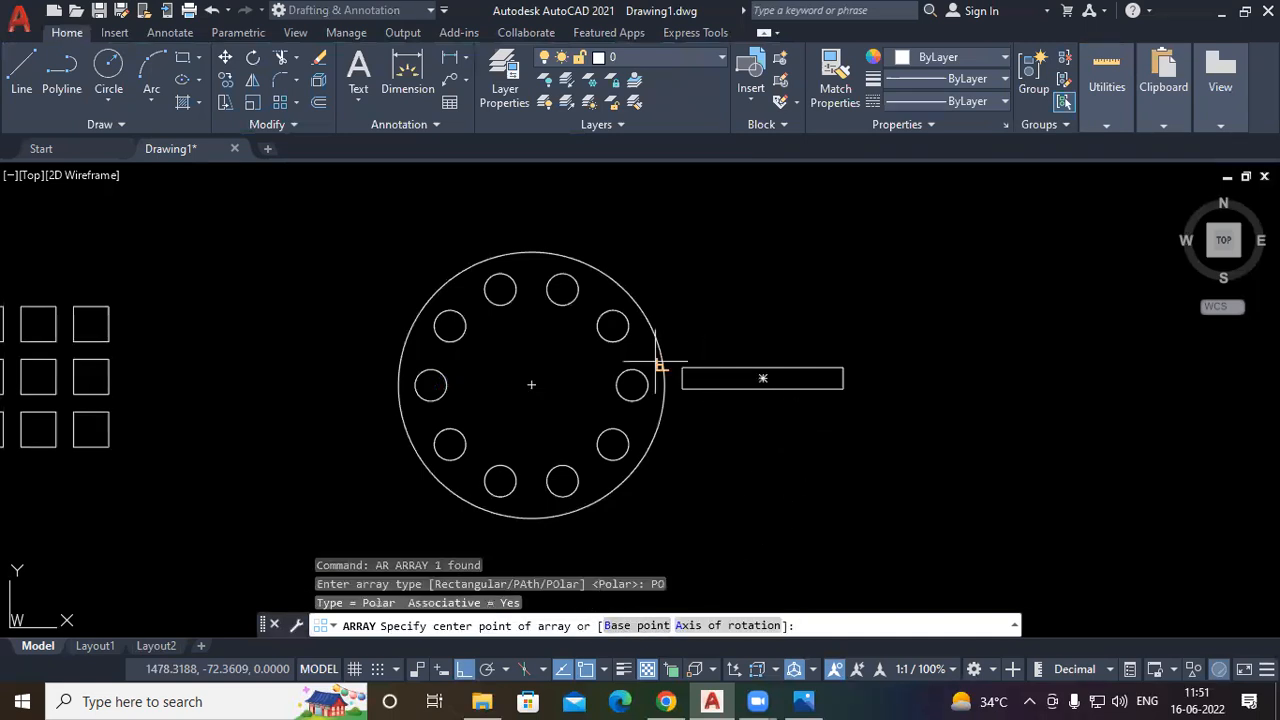
left_click(531, 384)
scroll(829, 457, "down", 2)
middle_click_drag(854, 457, 763, 429)
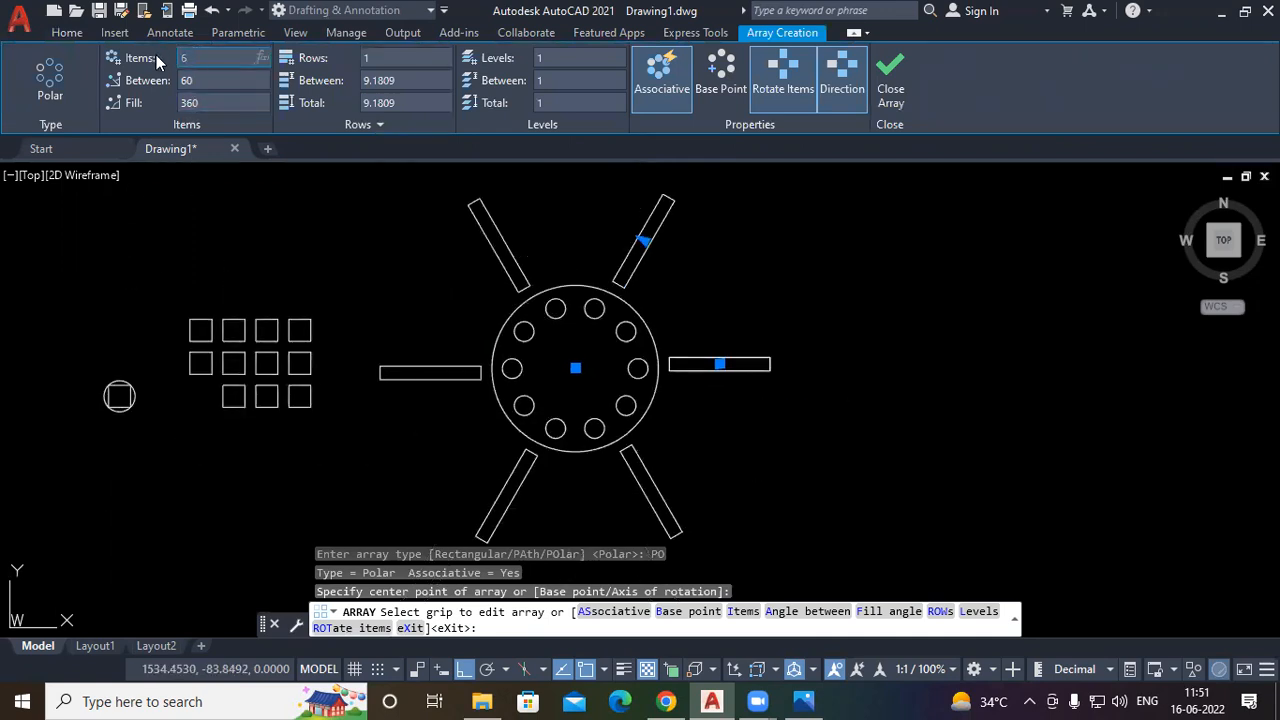
Set the rectangle polar array to 10 items and finish it
type("10")
key("Return")
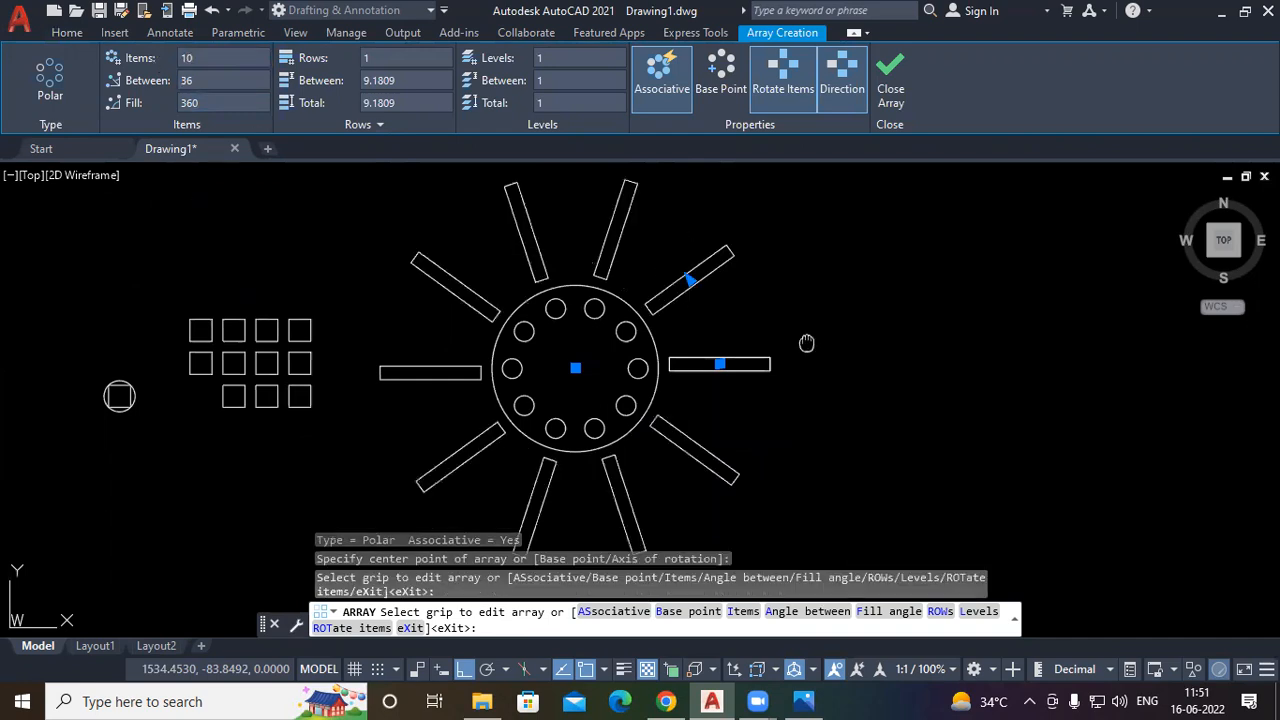
middle_click_drag(806, 343, 765, 350)
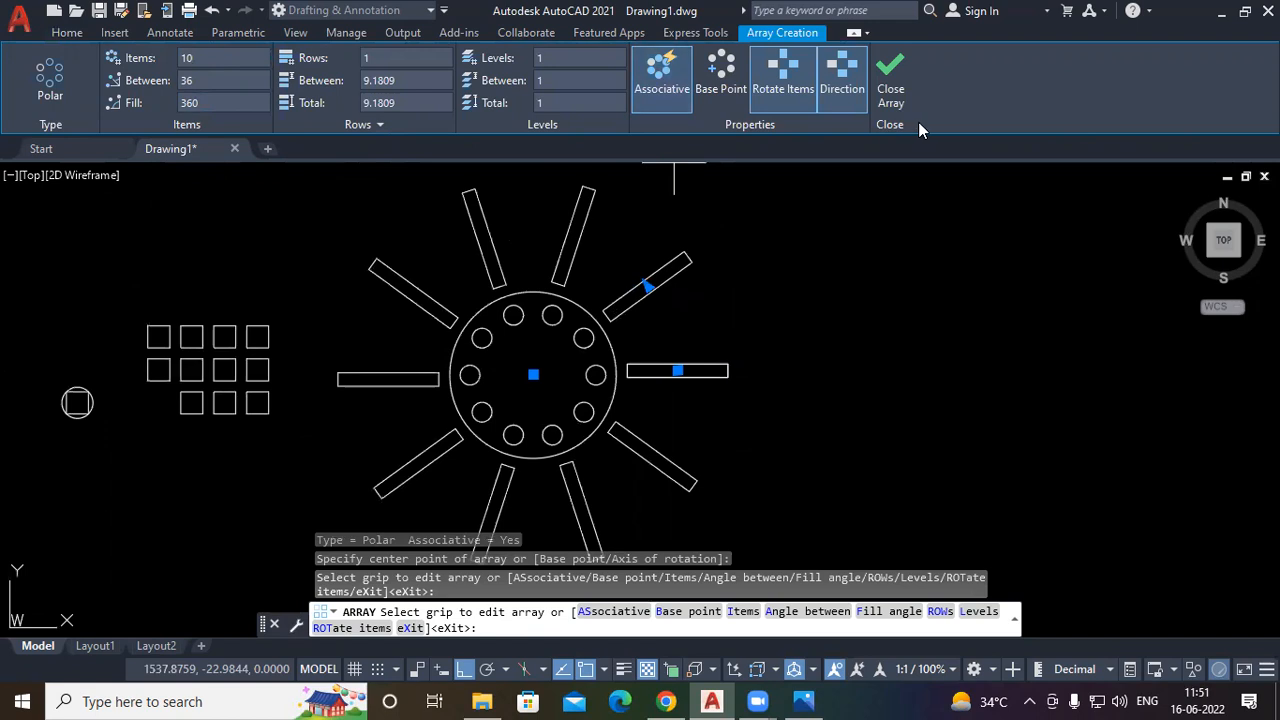
left_click(890, 92)
Turn off item rotation for the rectangle polar array and turn it back on
left_click(669, 365)
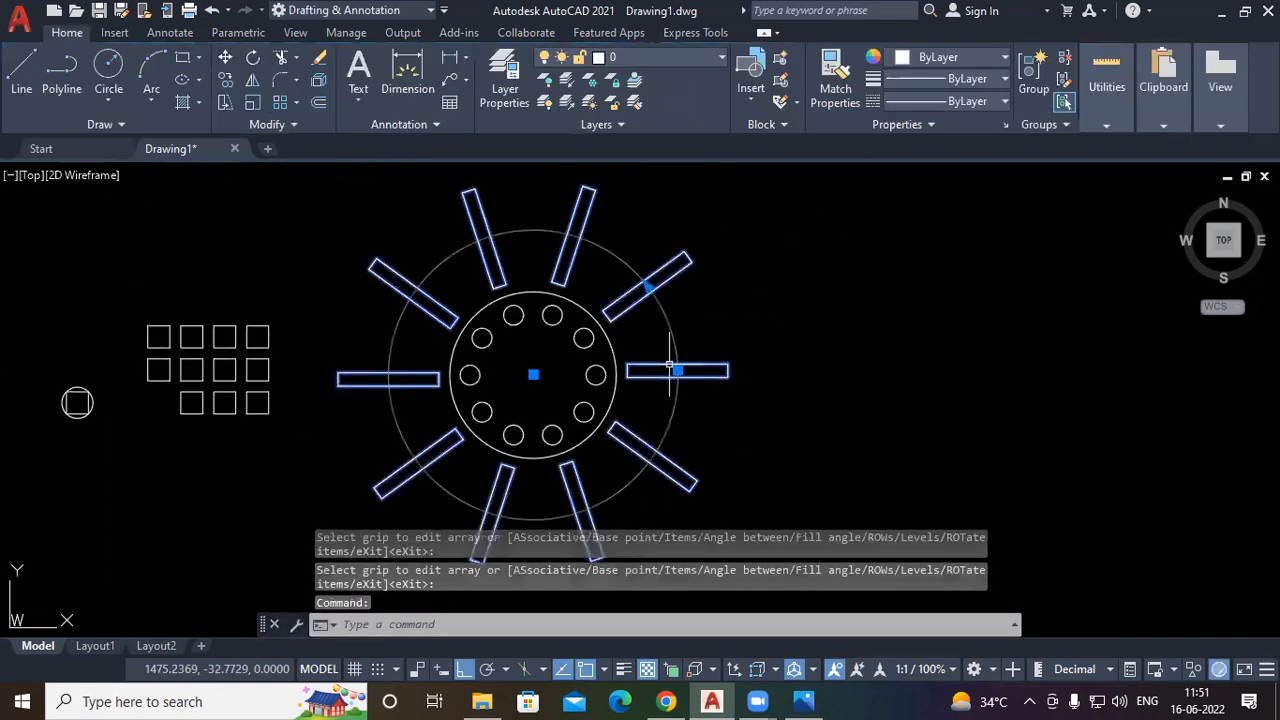
middle_click_drag(899, 387, 908, 374)
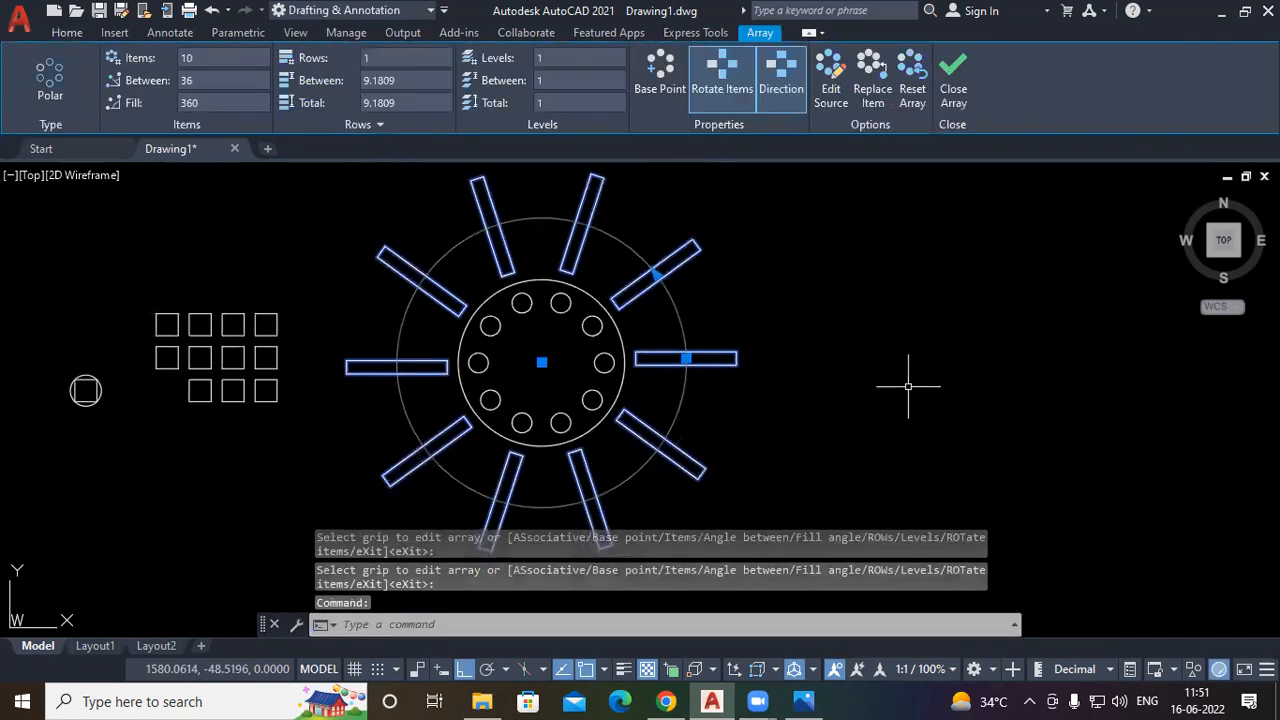
left_click(722, 80)
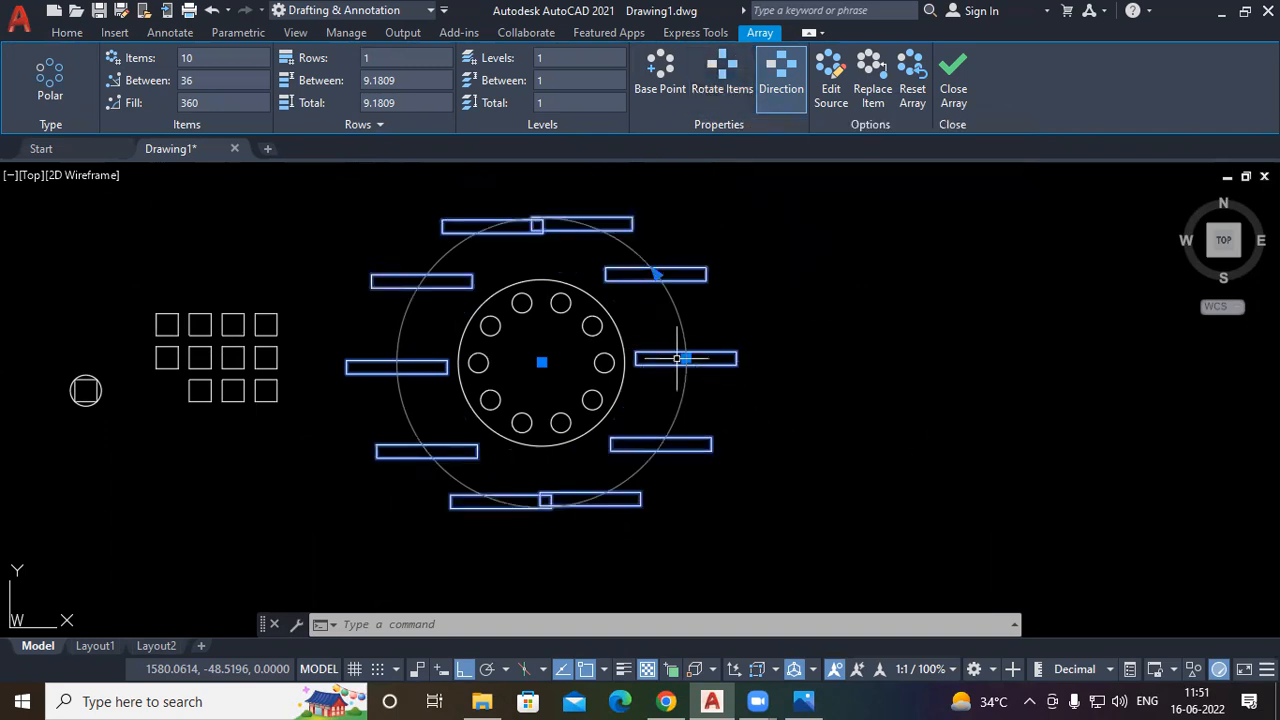
left_click(718, 99)
middle_click_drag(957, 450, 896, 449)
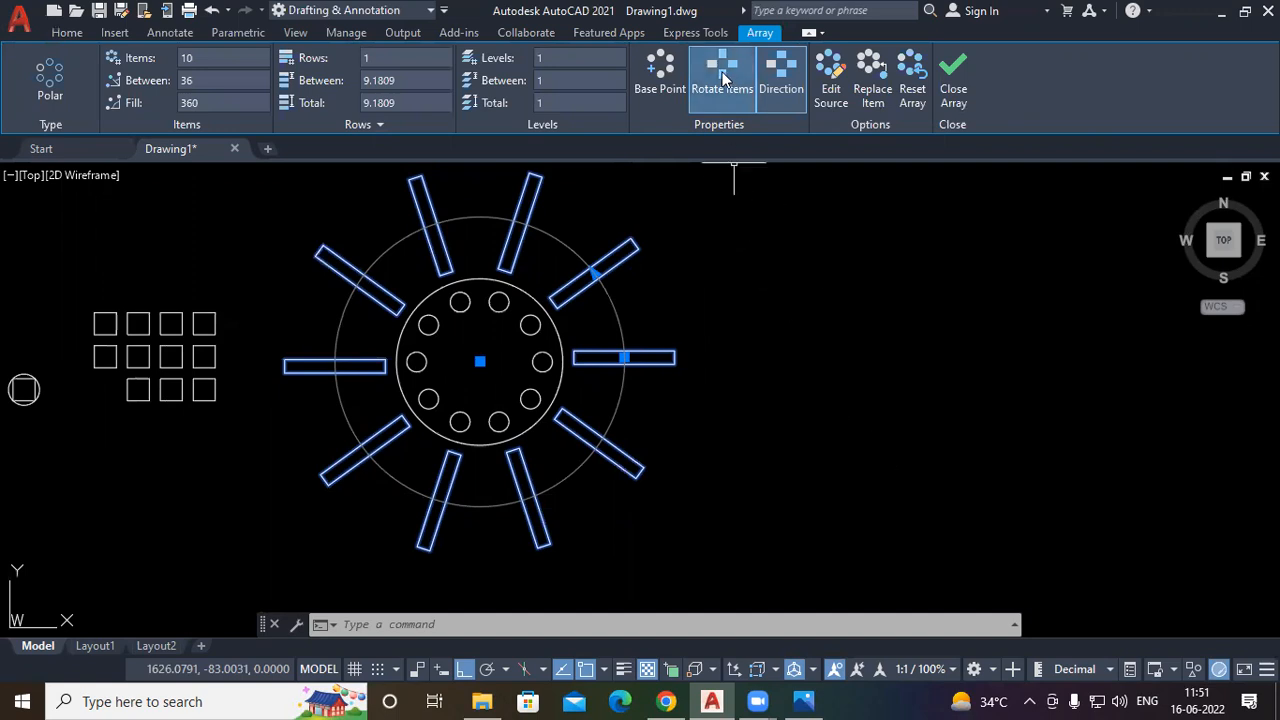
Move the rectangle array's base point to the midpoint of the source rectangle's inner short edge
left_click(648, 90)
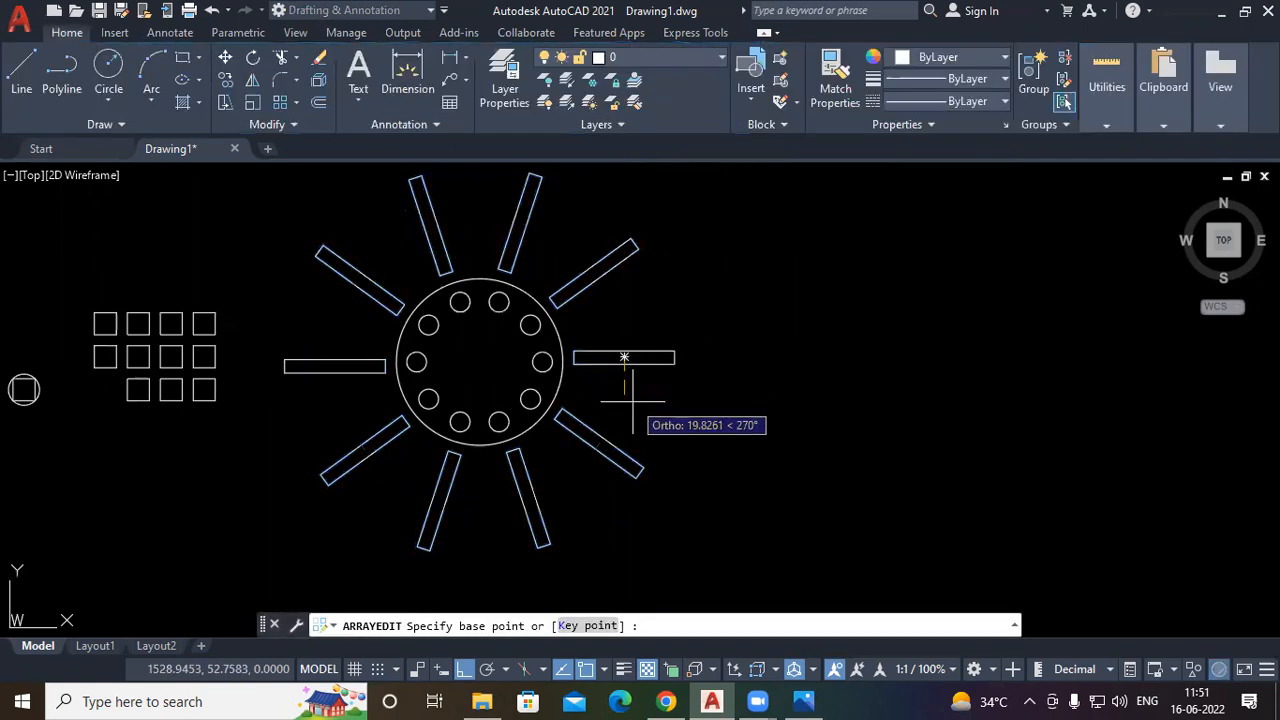
scroll(625, 335, "up", 3)
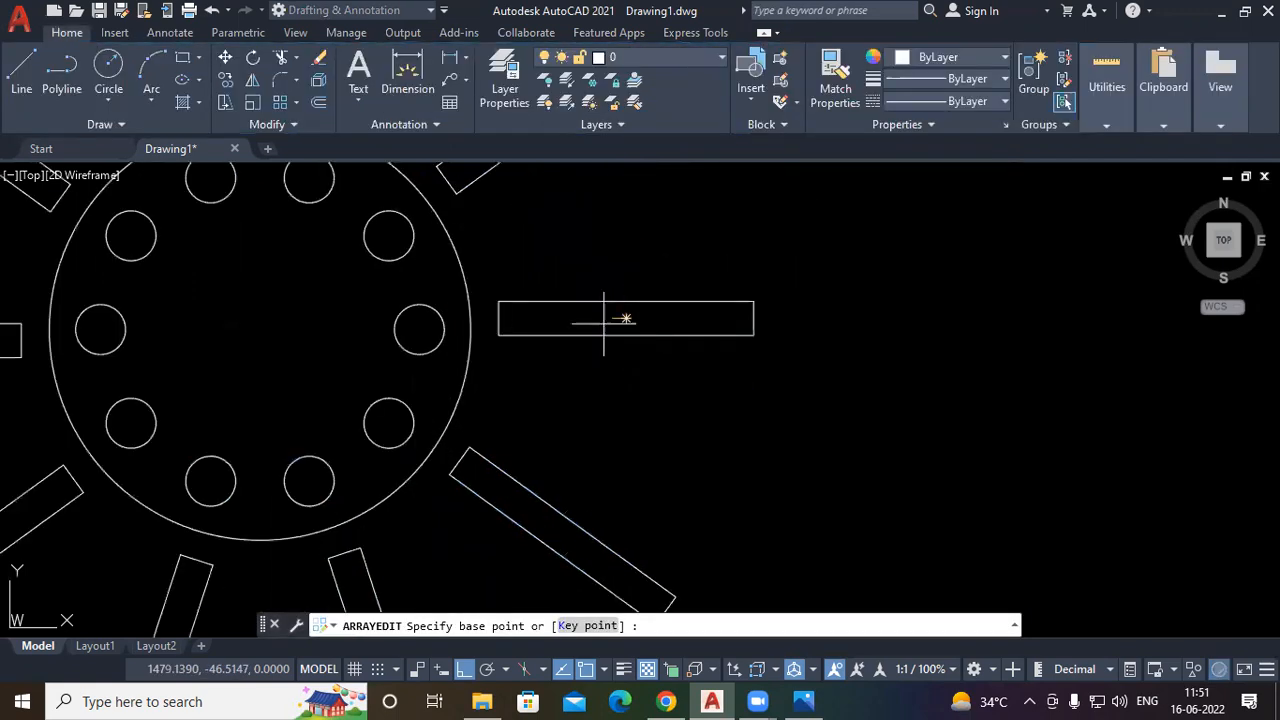
left_click(499, 318)
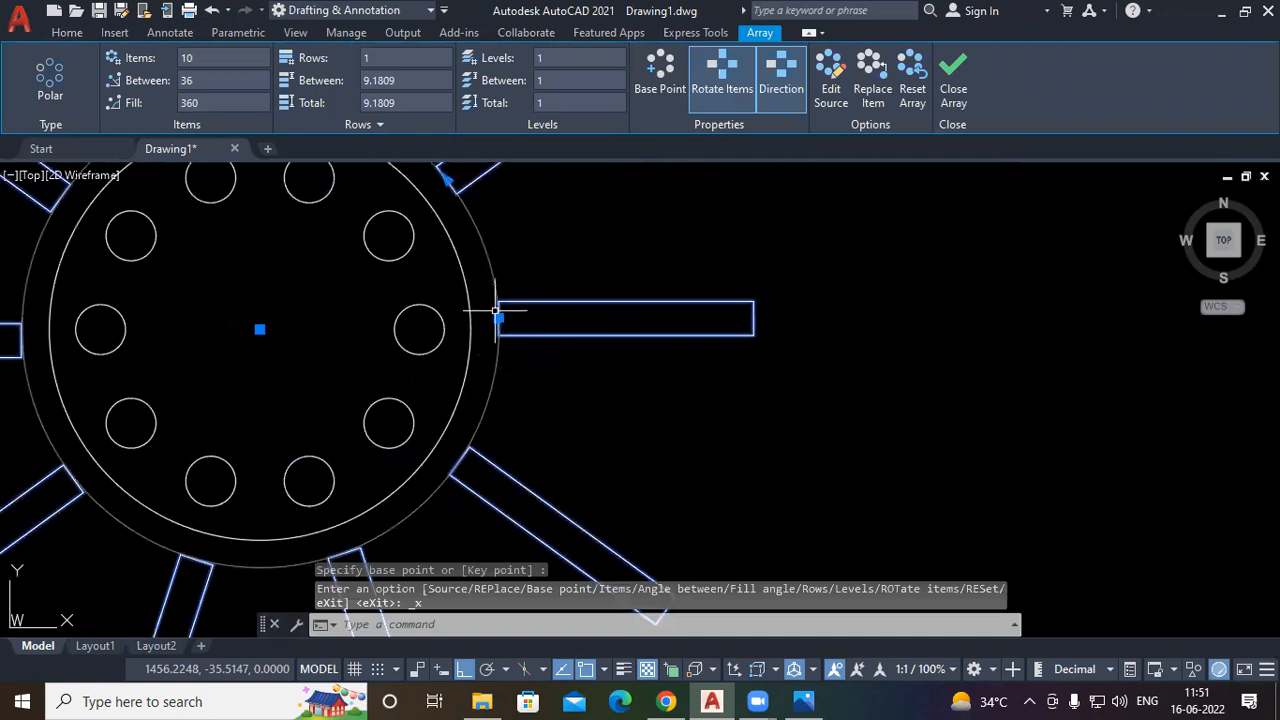
mouse_move(499, 318)
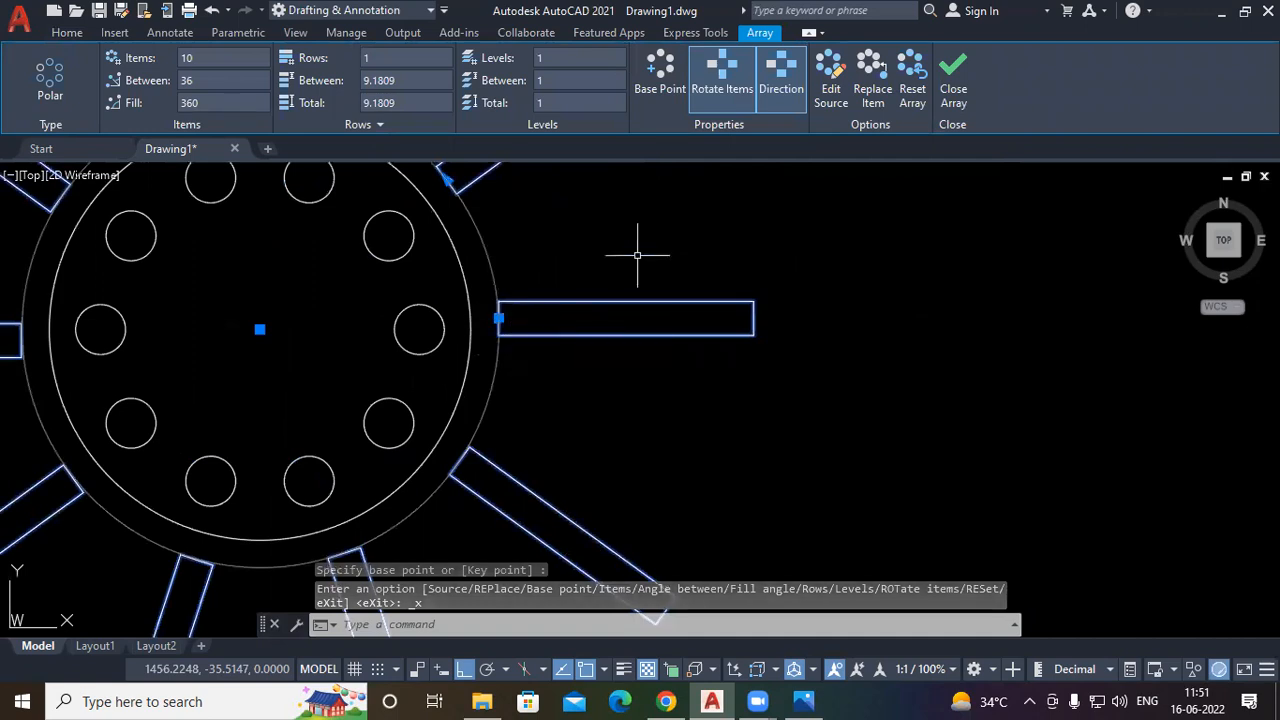
Edit the array's source rectangle, adding a circle of about 3.06 radius centred on its outer short edge and reaching the corner
left_click(827, 107)
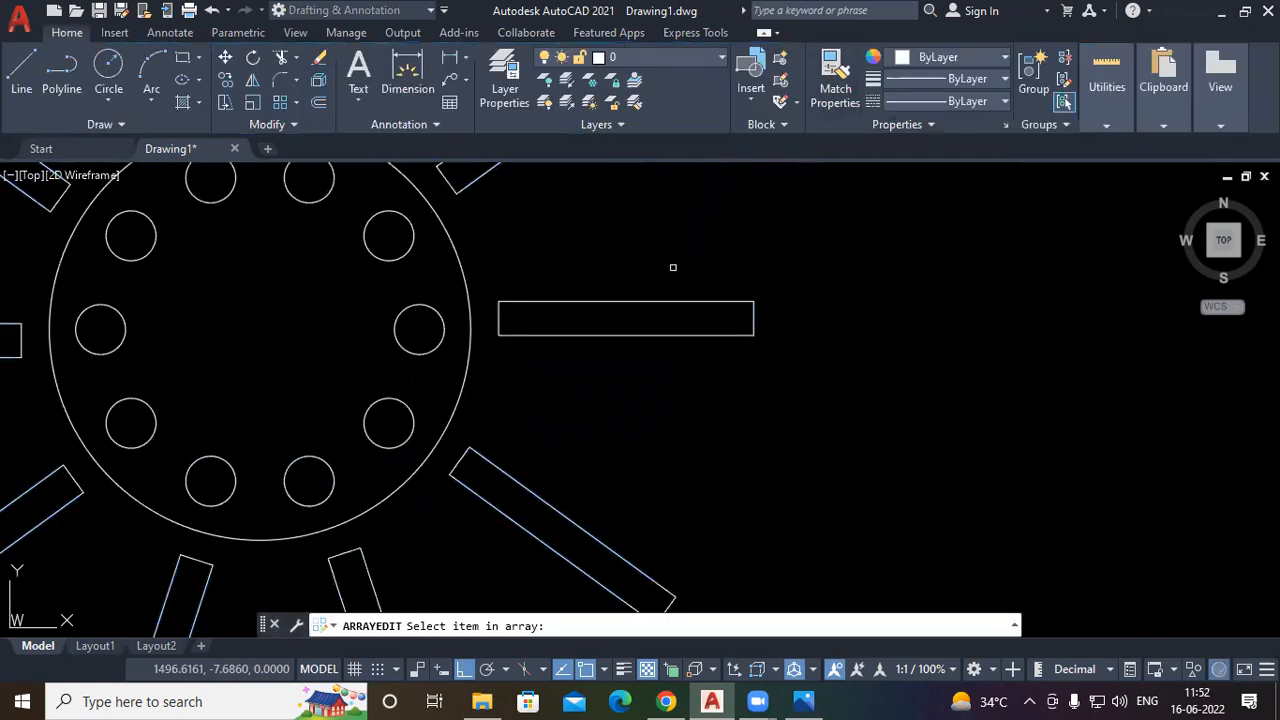
left_click(643, 301)
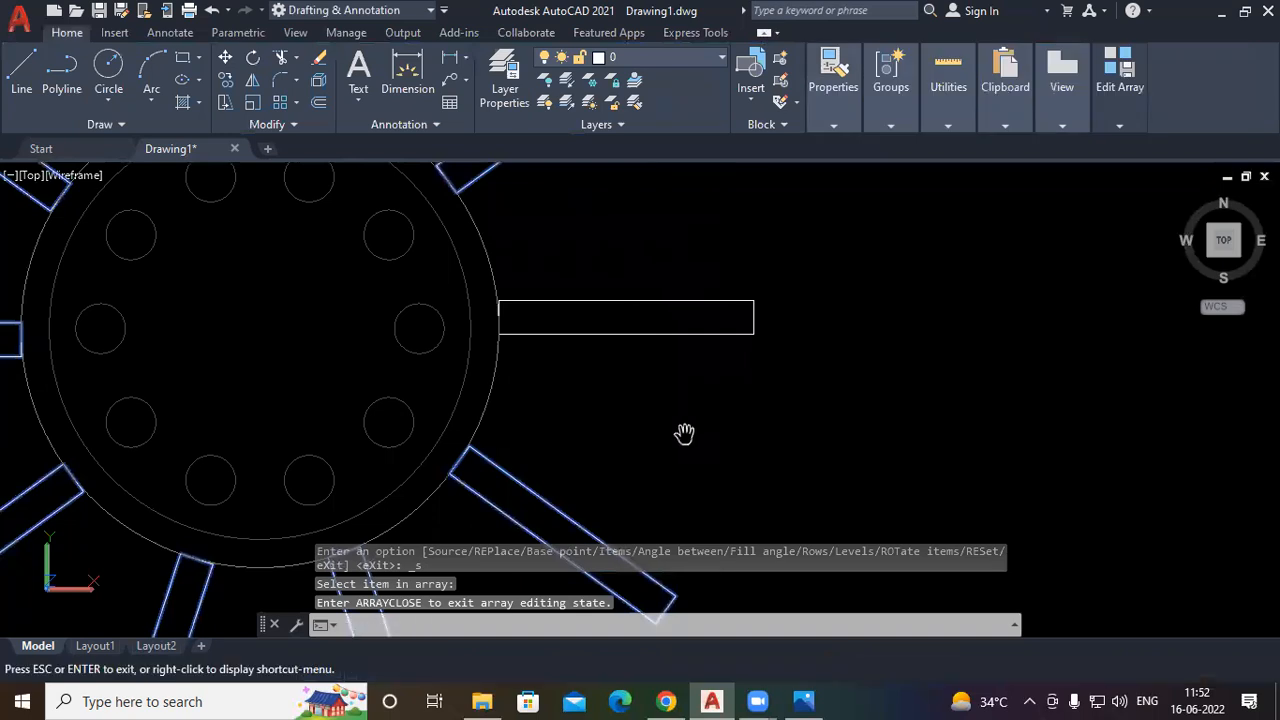
type("c")
key("Return")
left_click(752, 317)
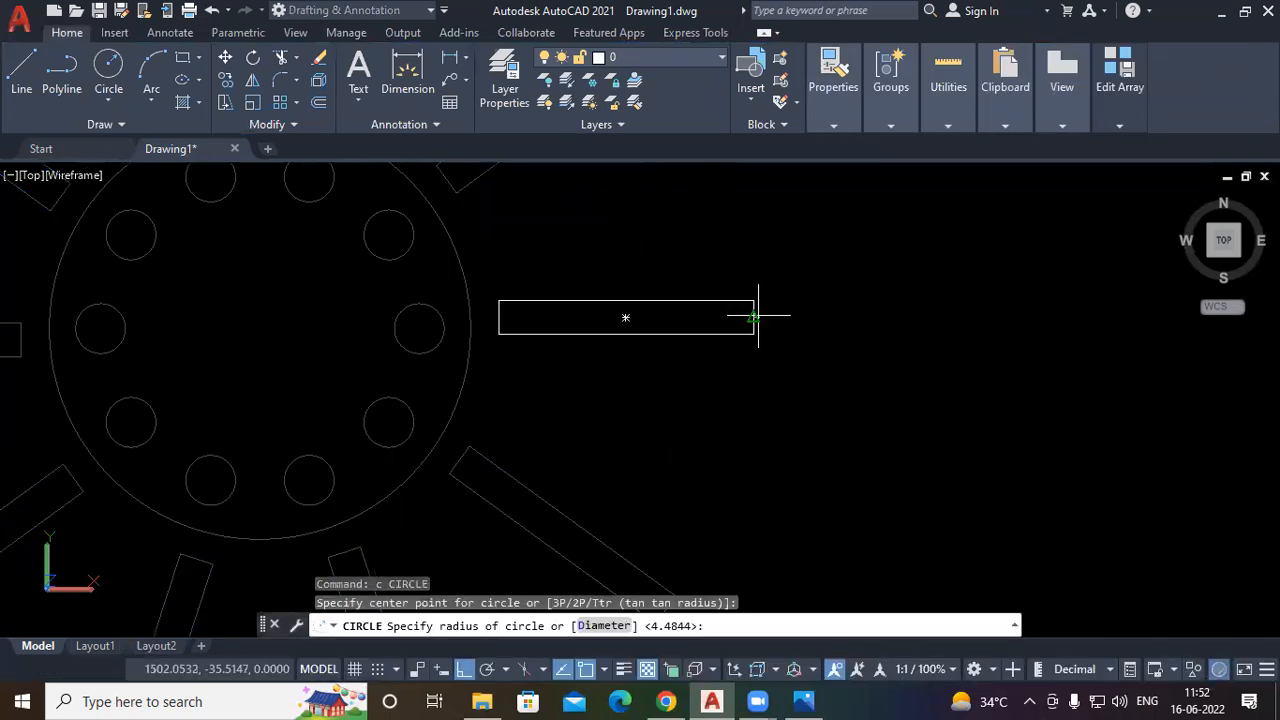
left_click(752, 335)
scroll(543, 349, "down", 4)
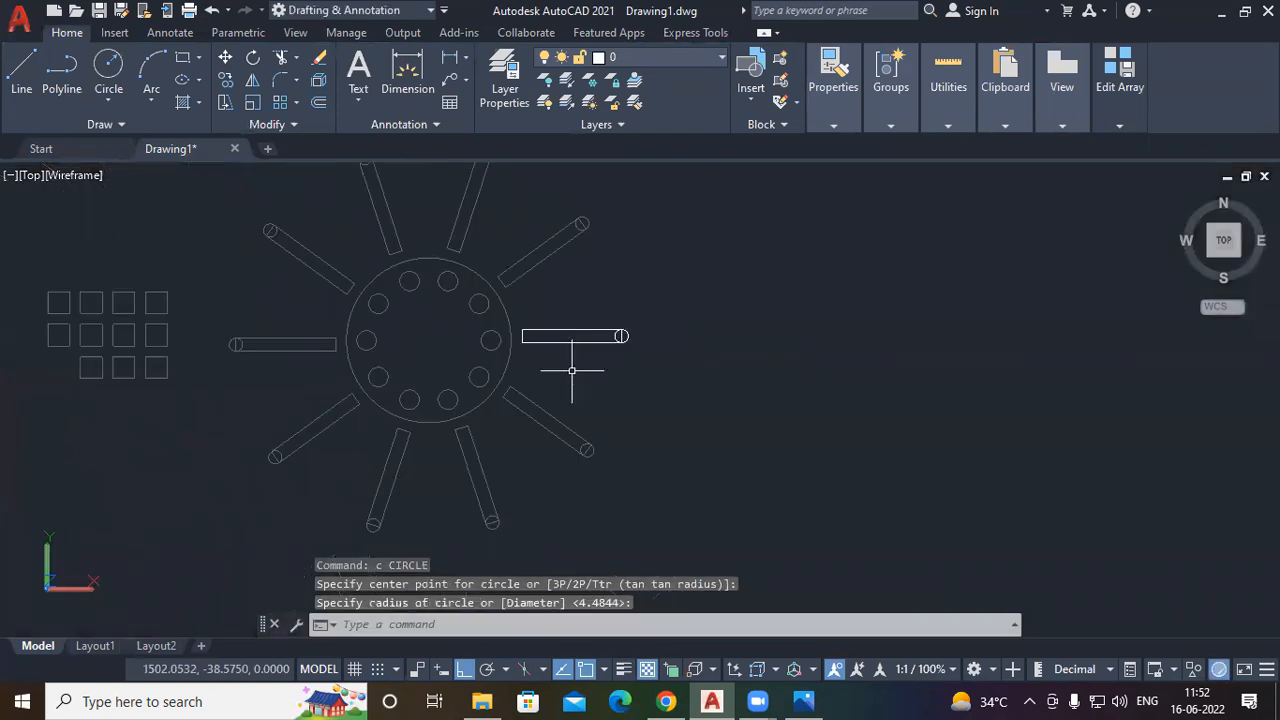
Add a matching circle centred on the source rectangle's inner short edge, and save the changes to the array
key("Return")
scroll(524, 338, "up", 3)
left_click(521, 344)
left_click(521, 354)
scroll(766, 423, "down", 3)
left_click(1122, 115)
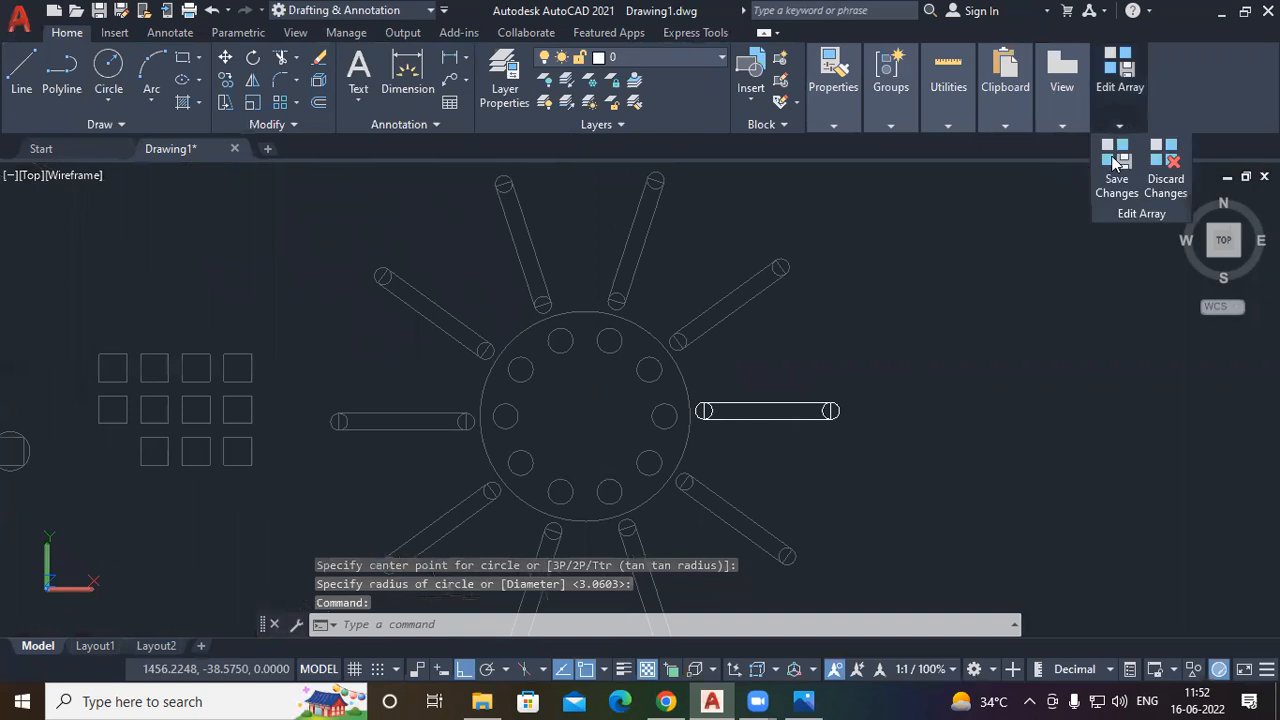
left_click(1115, 168)
Choose the circle with inscribed square as replacement for the rectangle polar array's items, based at the midpoint of the square's left edge
scroll(717, 400, "up", 3)
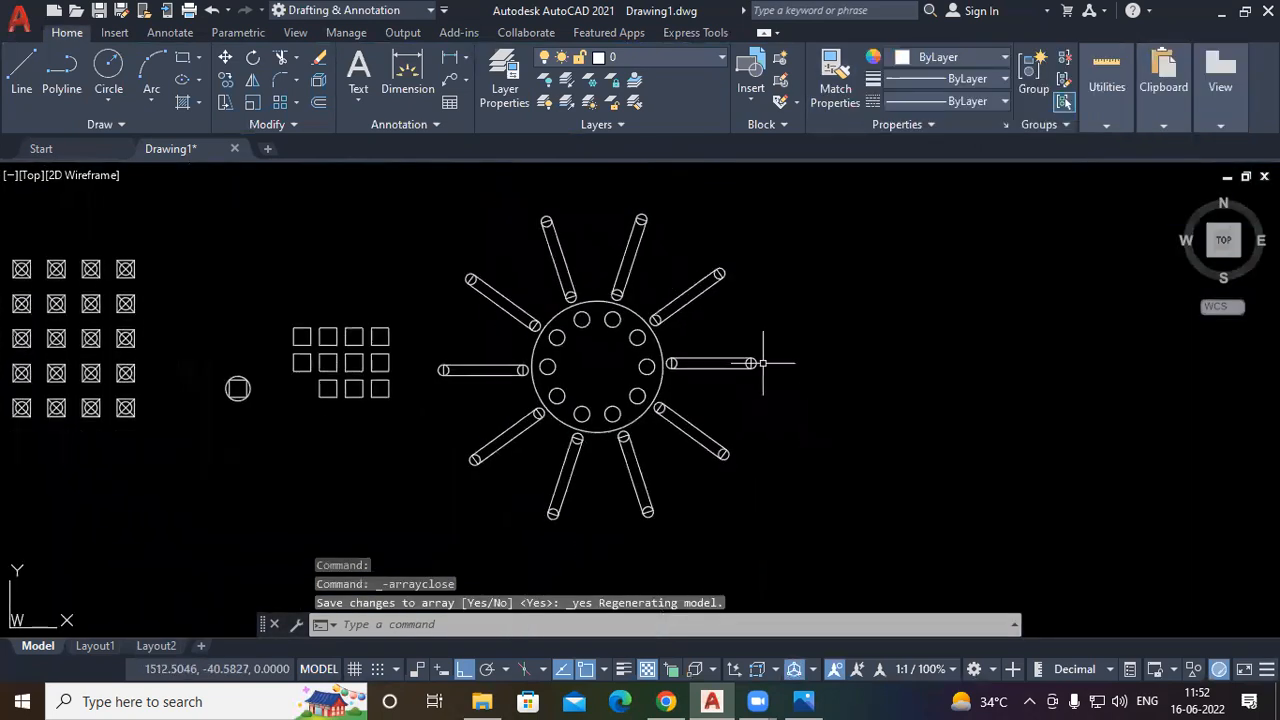
left_click(770, 390)
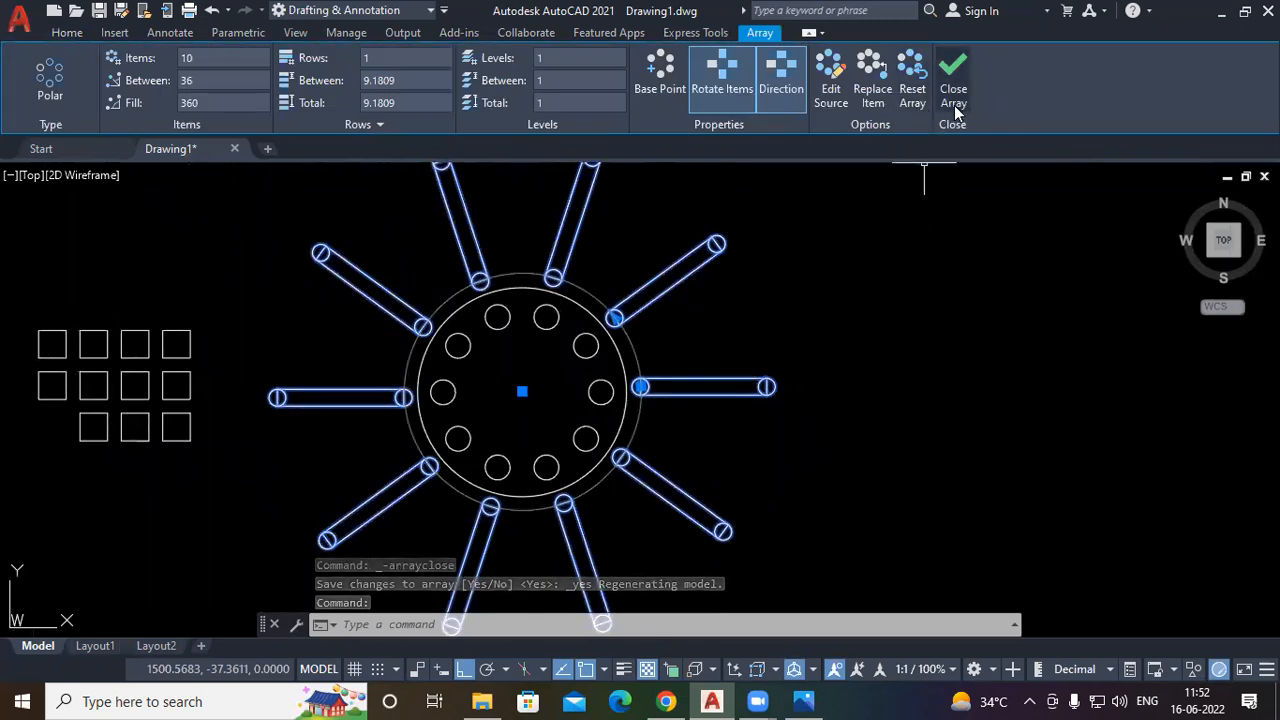
left_click(870, 95)
middle_click_drag(129, 464, 467, 416)
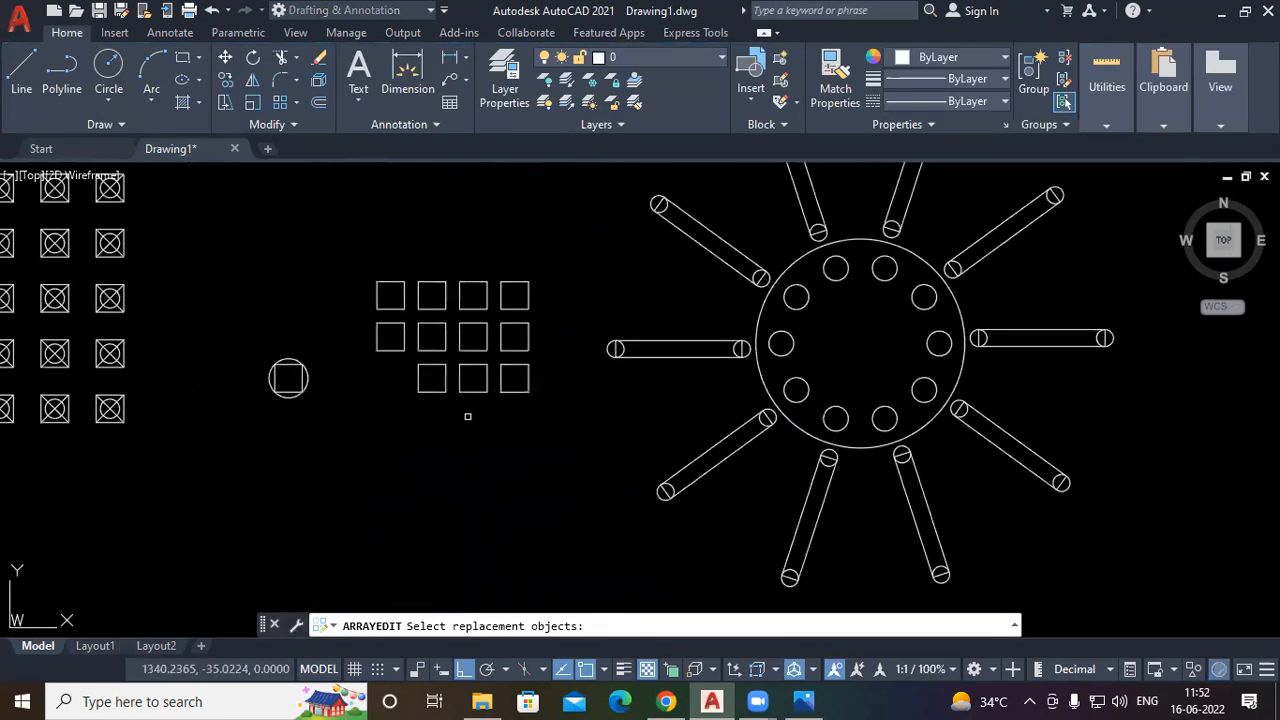
left_click(312, 349)
left_click(230, 430)
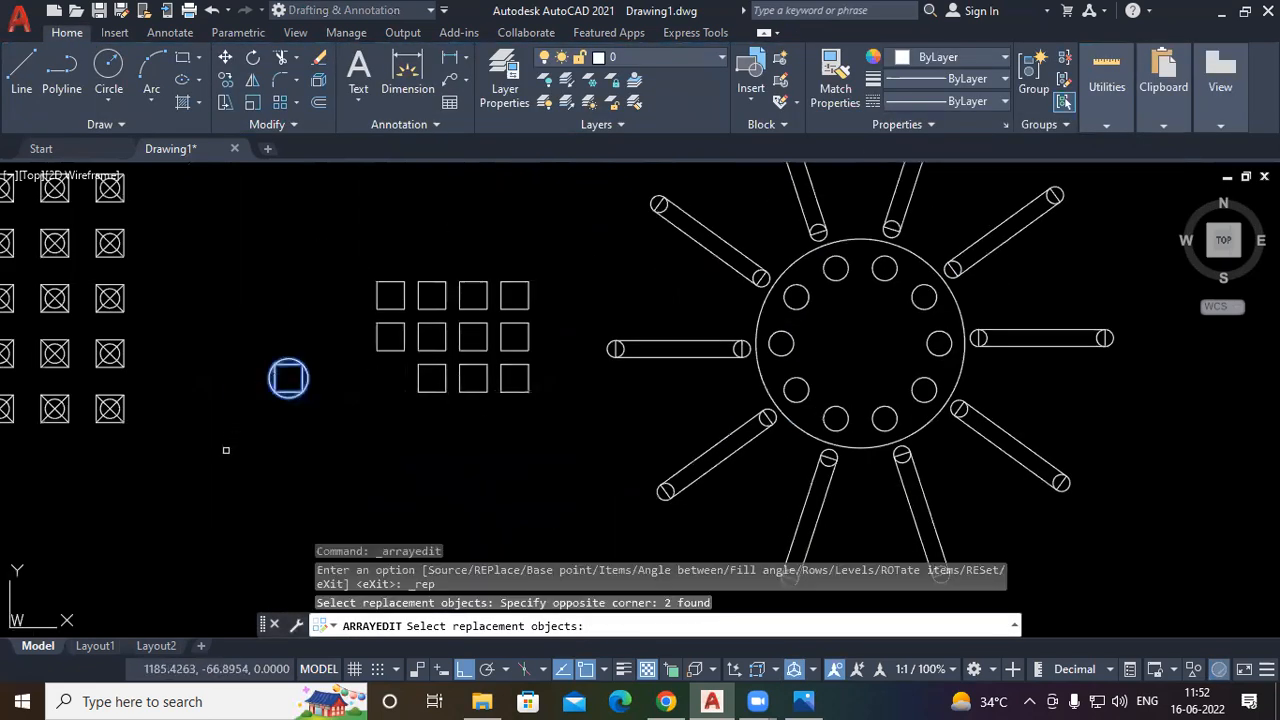
key("Return")
scroll(262, 388, "up", 4)
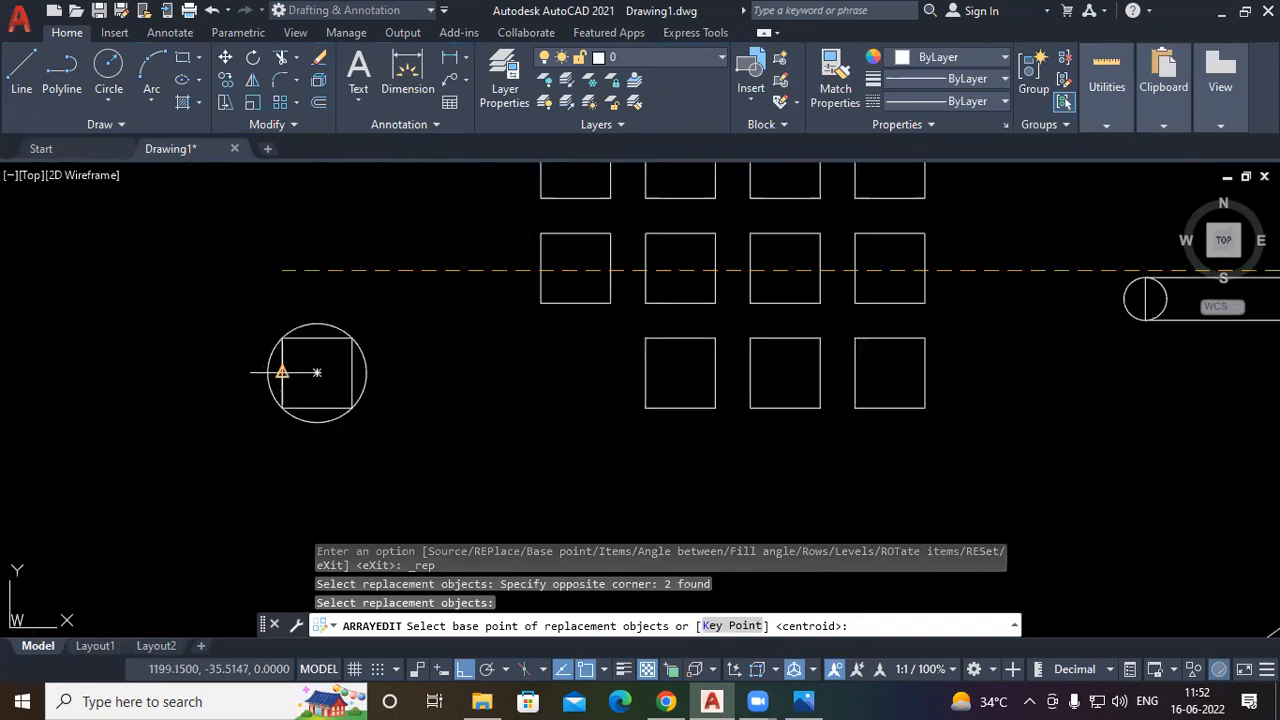
left_click(282, 372)
Replace every second item of the polar array, five in all, with the circle-and-square object, starting at the source rectangle
scroll(414, 463, "down", 4)
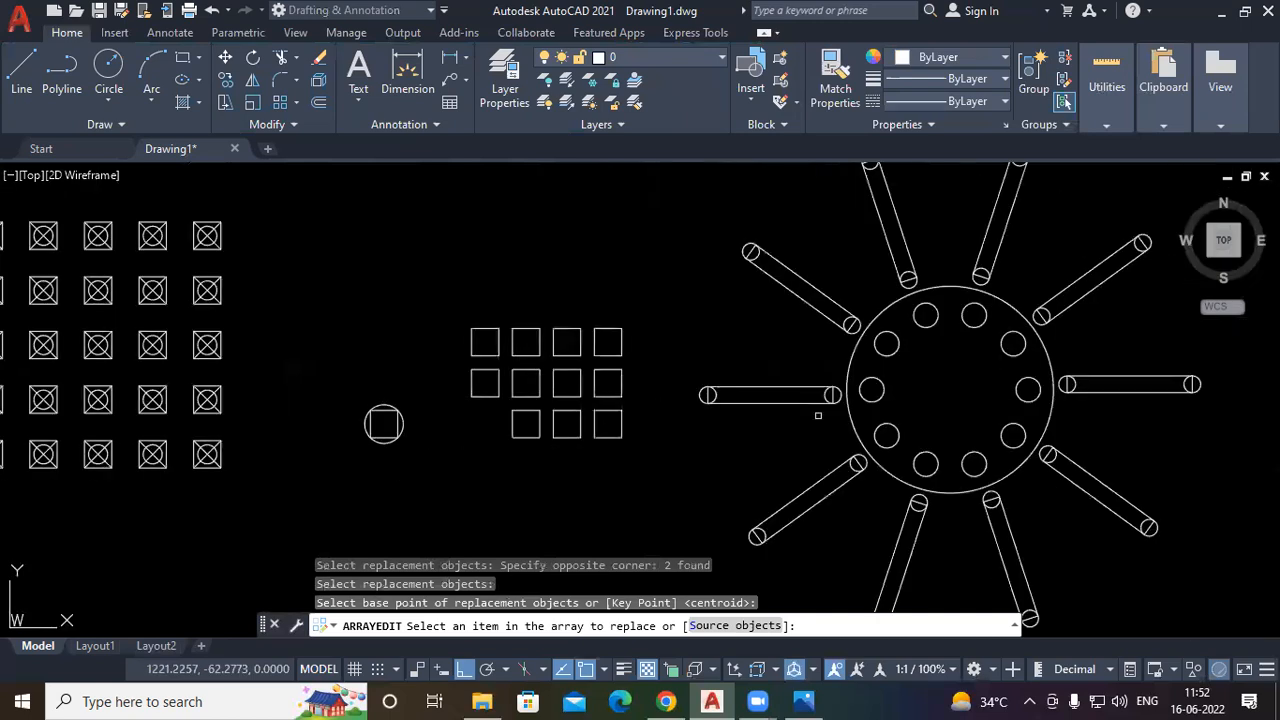
middle_click_drag(991, 414, 605, 406)
left_click(737, 382)
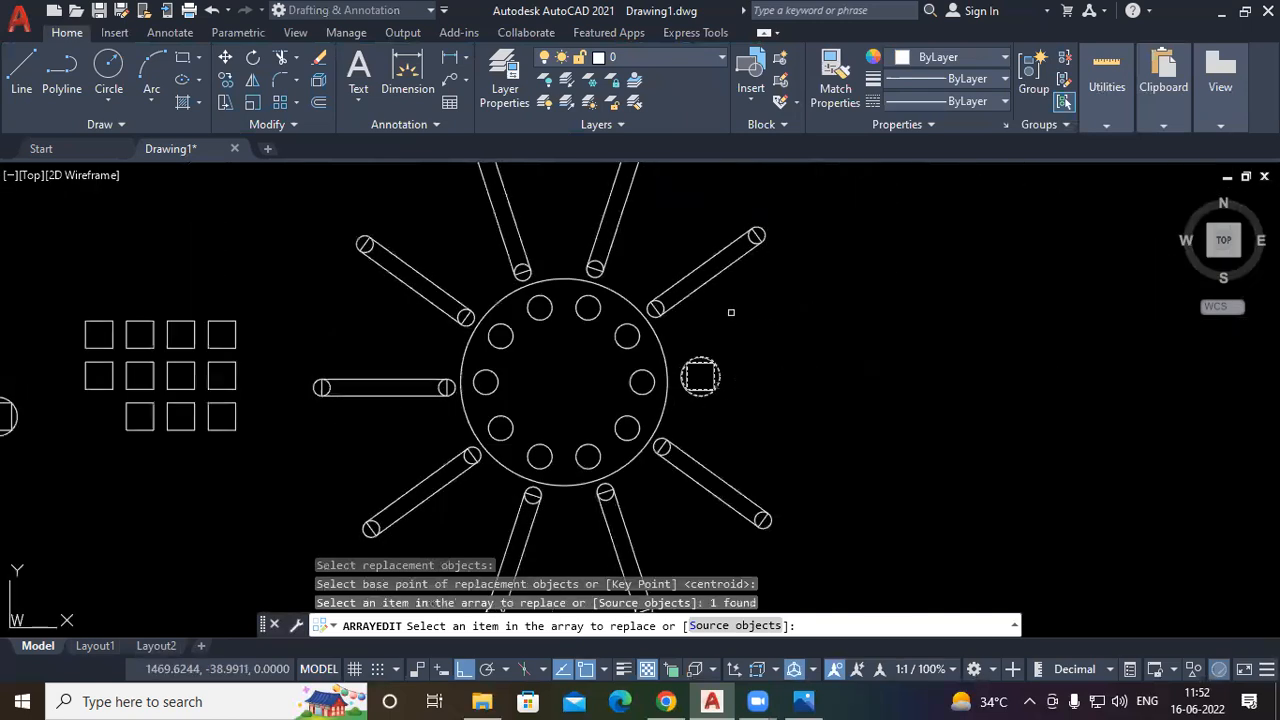
left_click(615, 247)
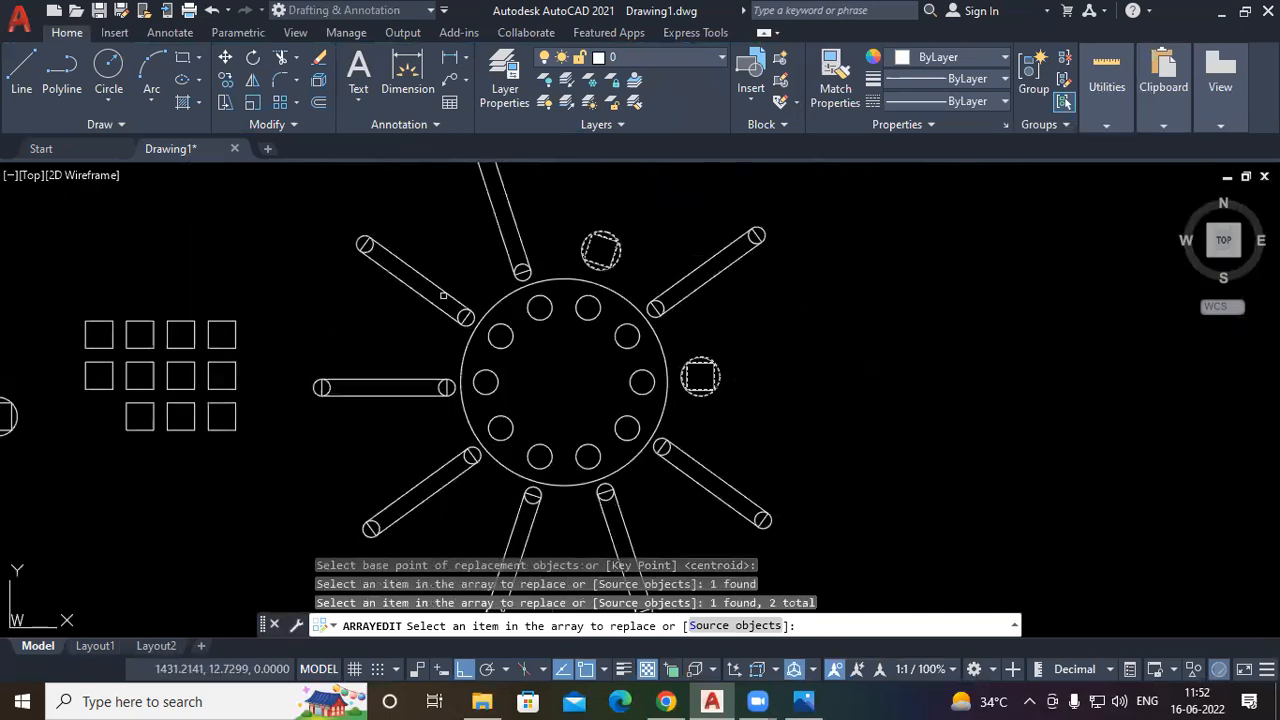
left_click(443, 296)
left_click(436, 468)
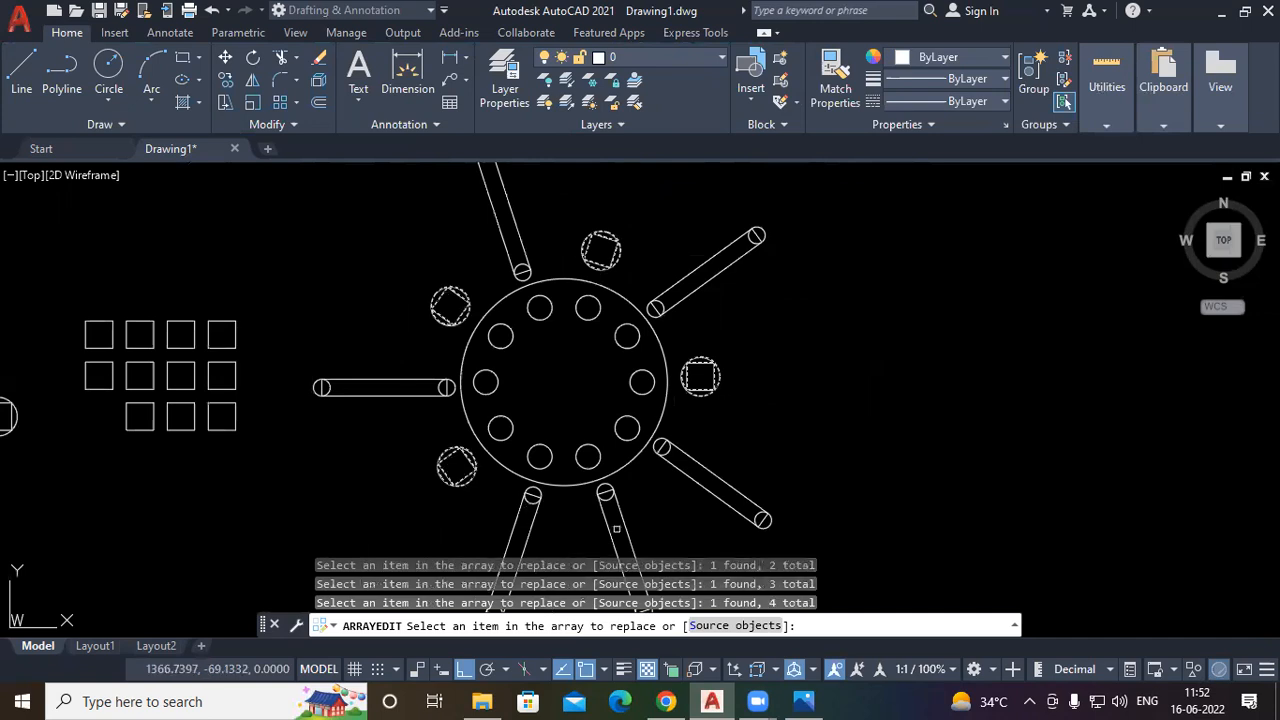
left_click(600, 515)
scroll(700, 500, "down", 3)
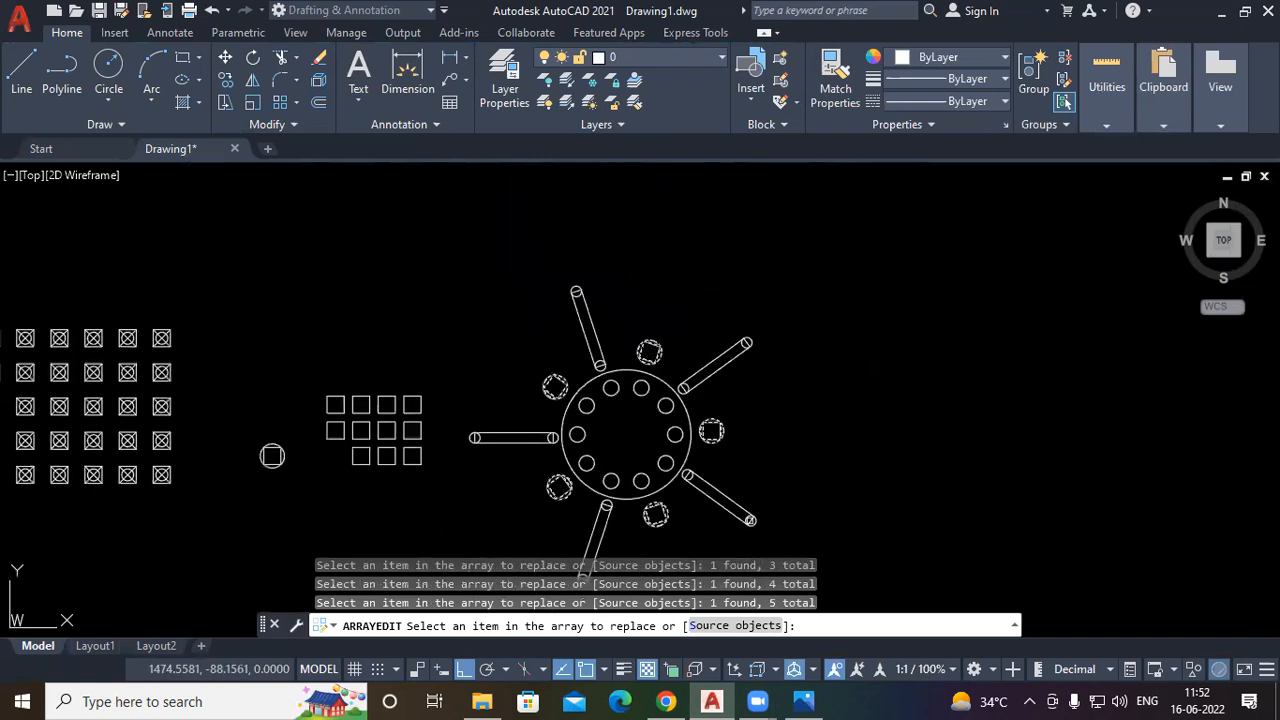
scroll(789, 451, "up", 1)
key("Escape")
middle_click_drag(709, 443, 775, 452)
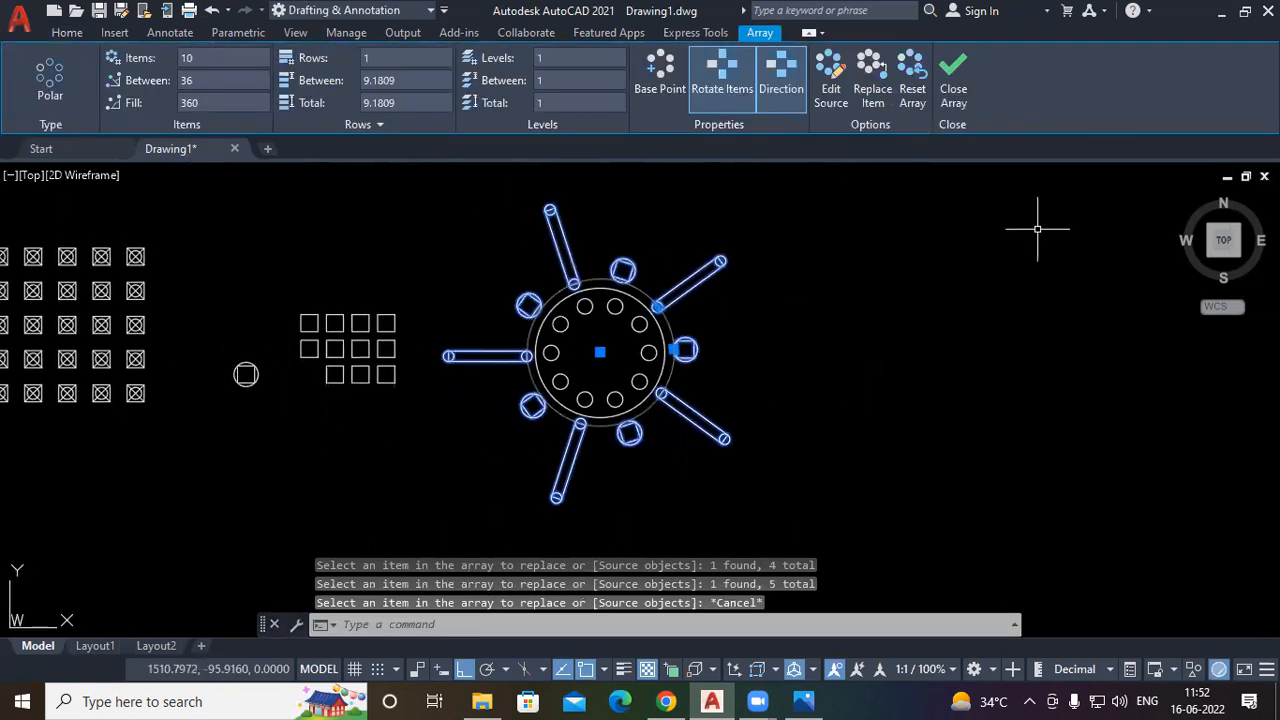
Reset the polar array to restore its replaced items and finish editing it
left_click(911, 98)
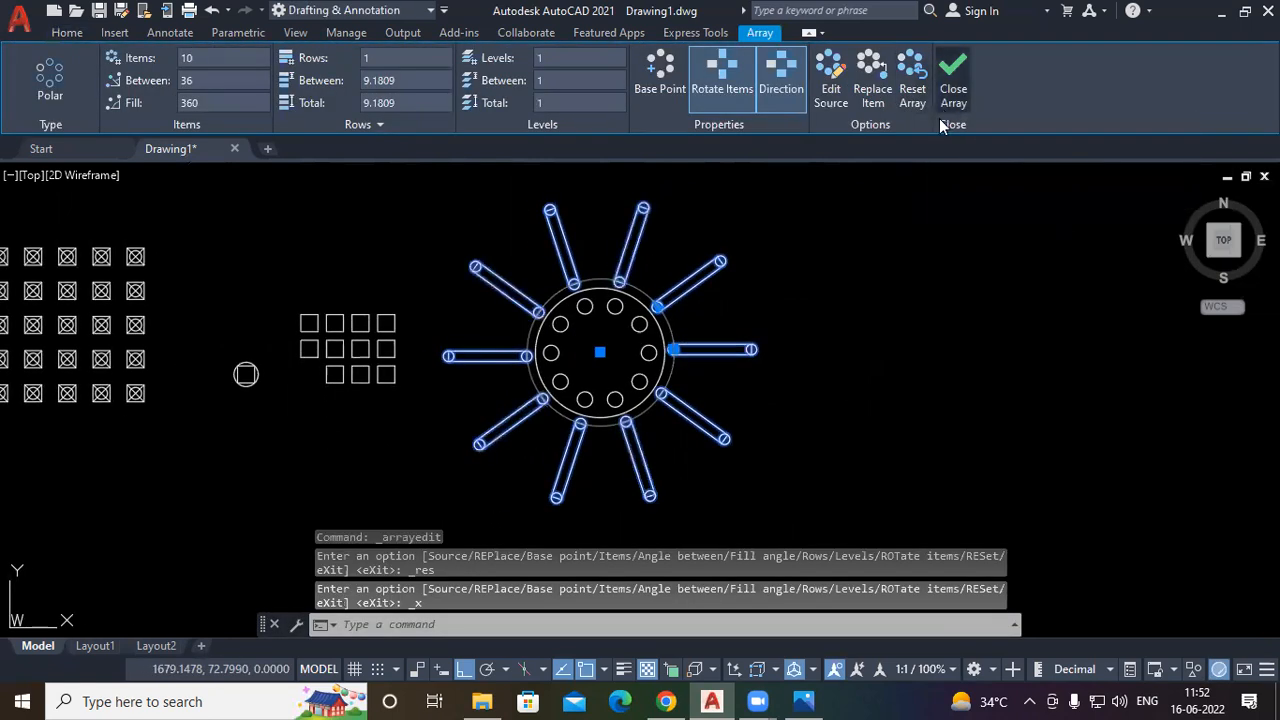
left_click(939, 115)
Draw a three-point arc in the empty space right of the polar array, bulging to the upper right
mouse_move(986, 445)
middle_mouse_down()
mouse_move(809, 437)
mouse_move(749, 411)
middle_mouse_up()
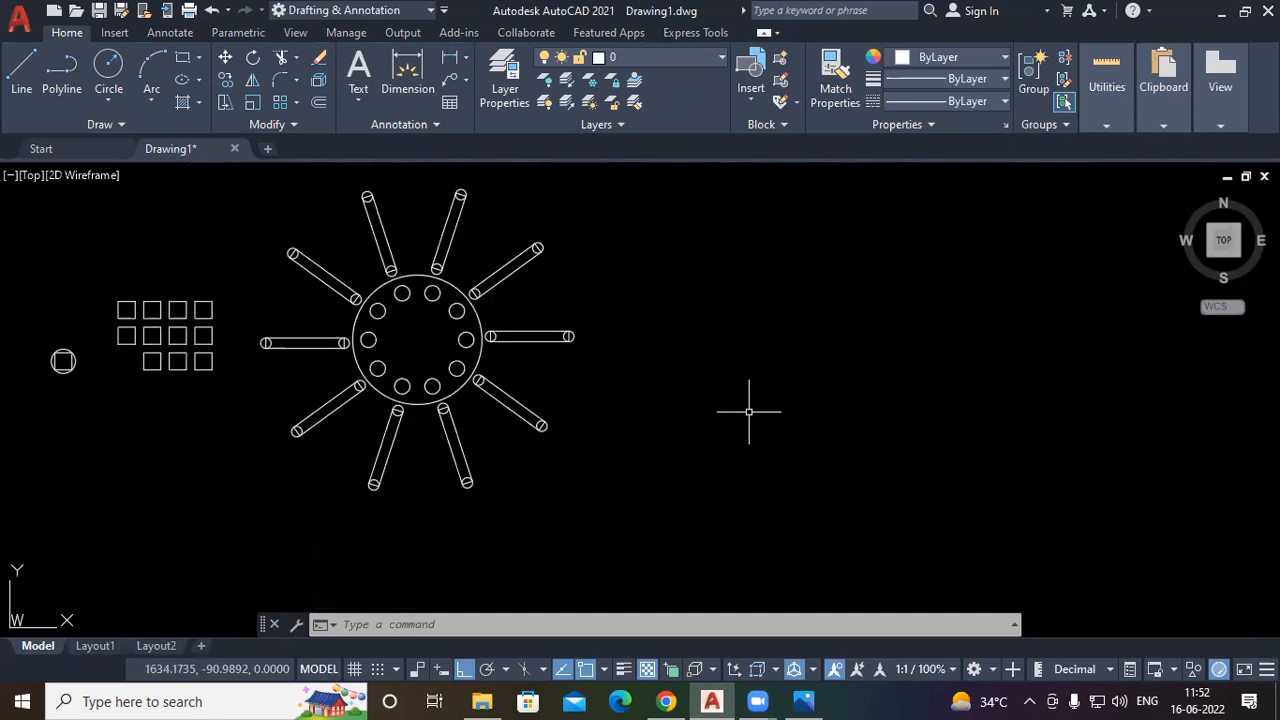
scroll(865, 370, "up", 2)
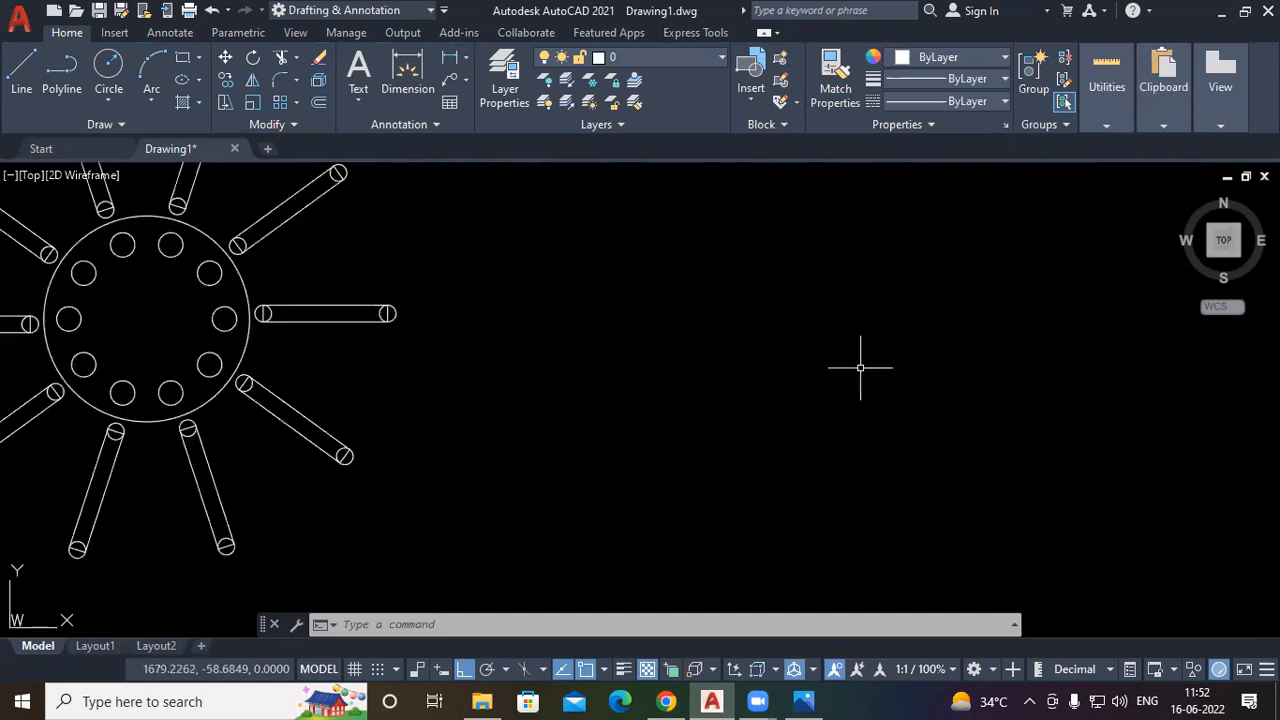
middle_click_drag(863, 363, 700, 363)
type("a")
key("Return")
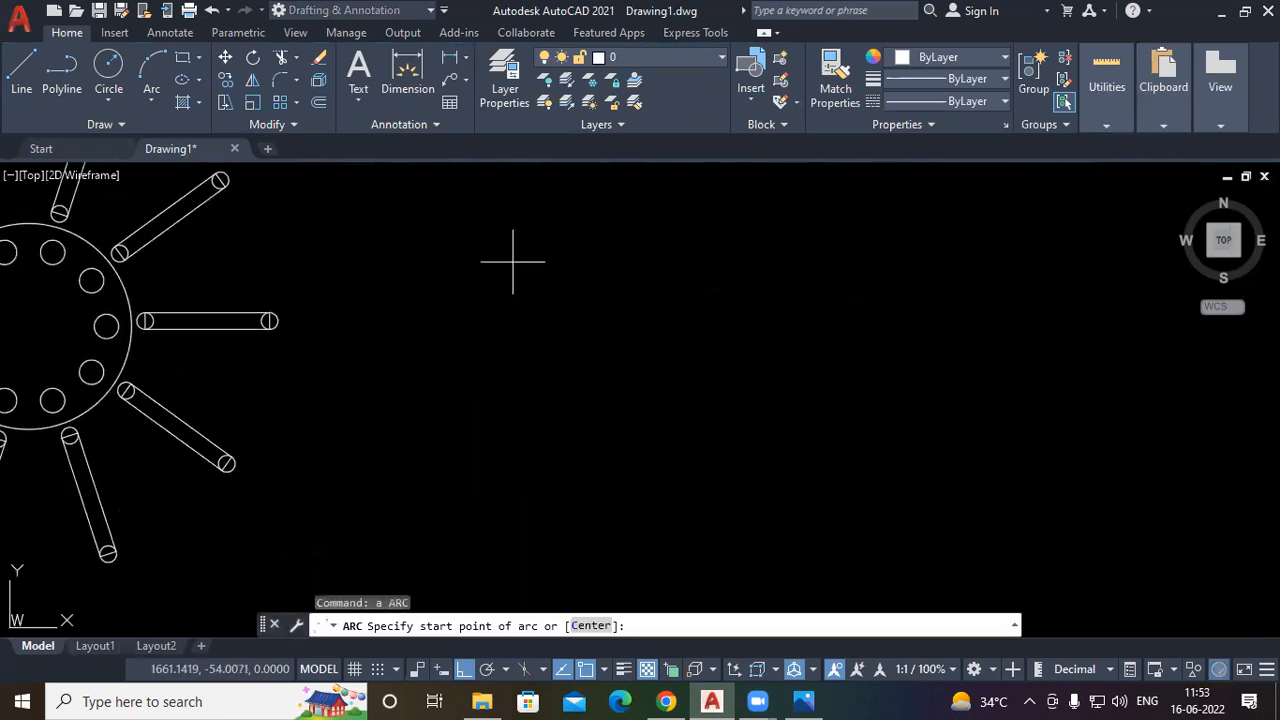
left_click(577, 233)
left_click(632, 252)
left_click(686, 345)
Create a polar array of the arc, centred on the arc's lower endpoint
middle_click_drag(754, 421, 582, 425)
left_click(623, 343)
left_click(429, 420)
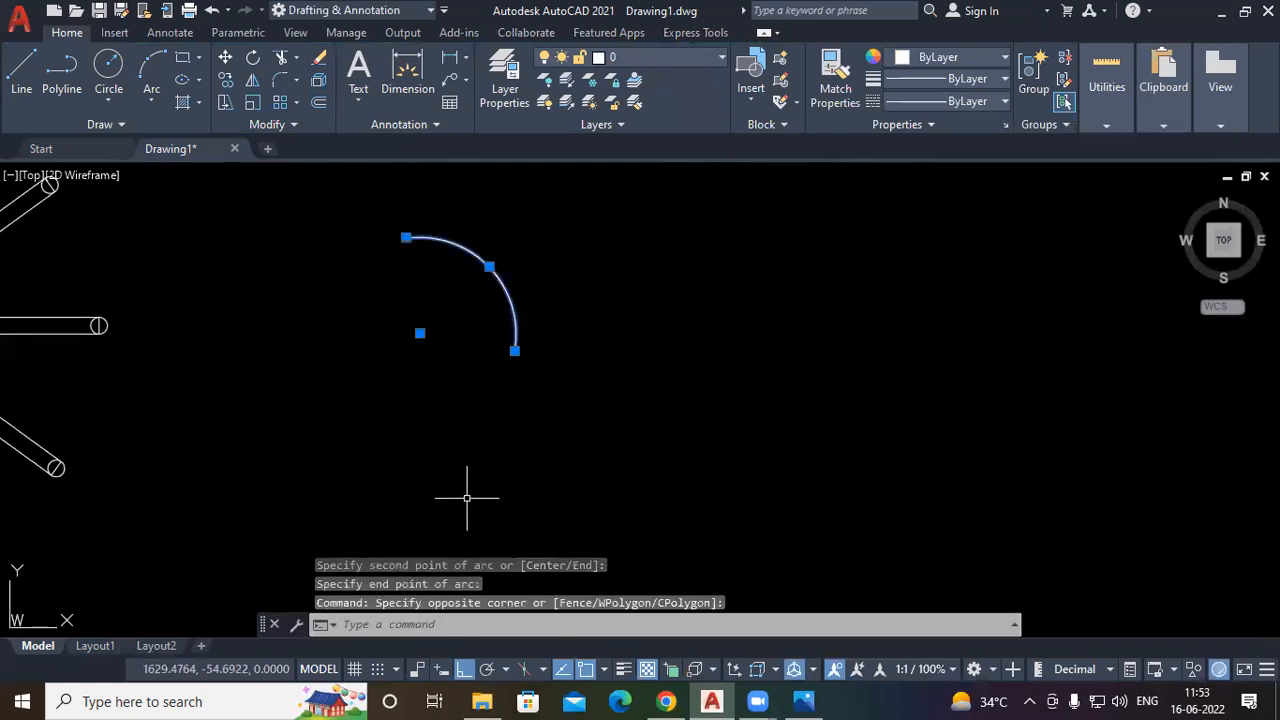
type("ar")
key("Return")
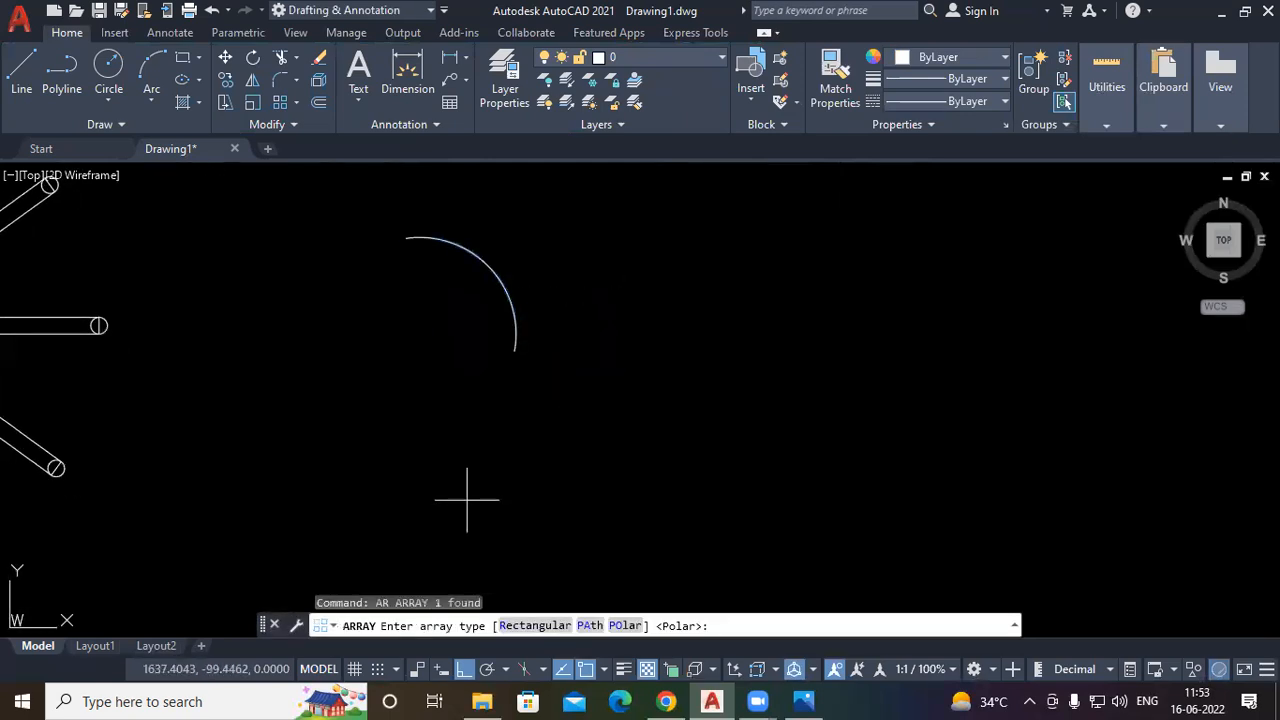
left_click(628, 626)
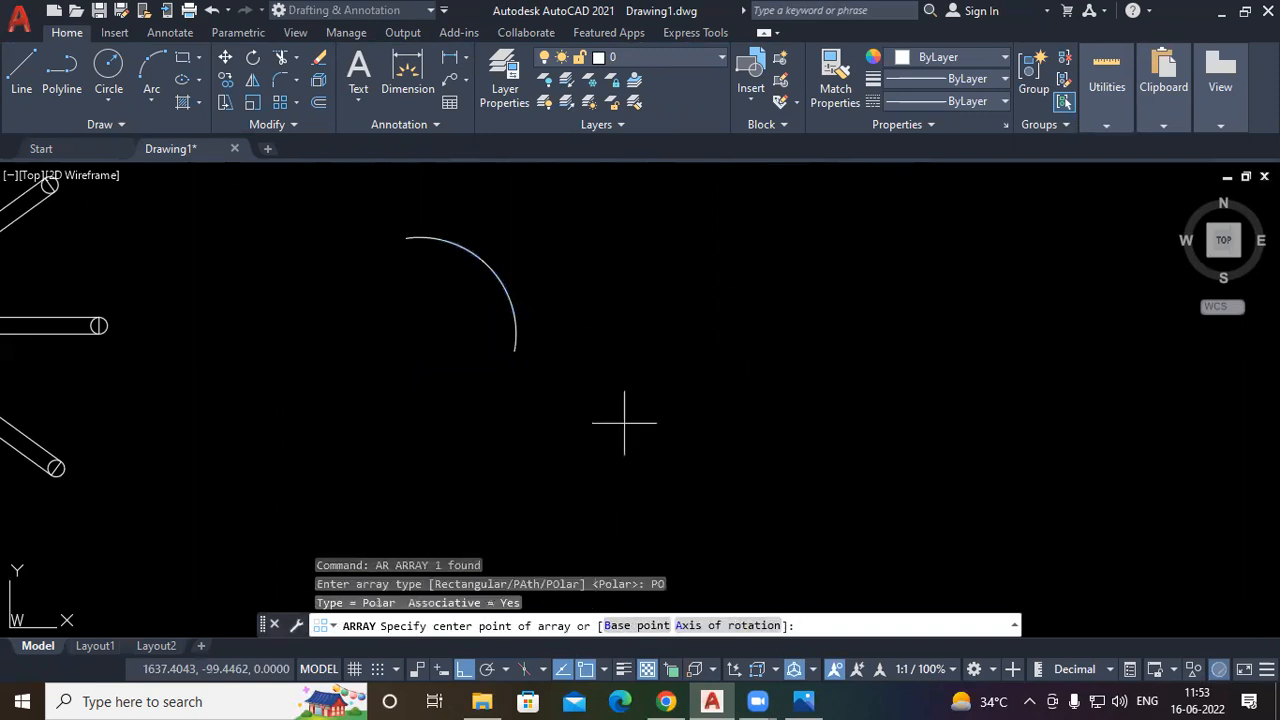
left_click(515, 351)
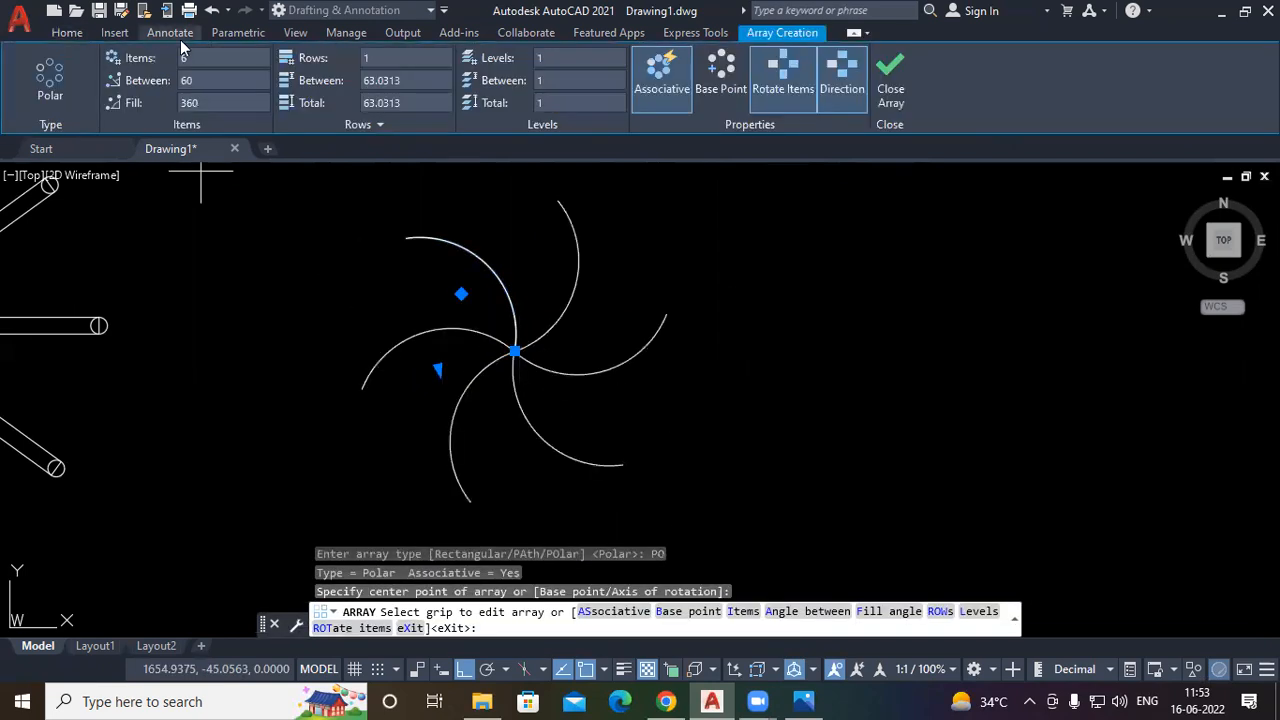
Set the arc's polar array to 50 items and finish the array
type("50")
key("Return")
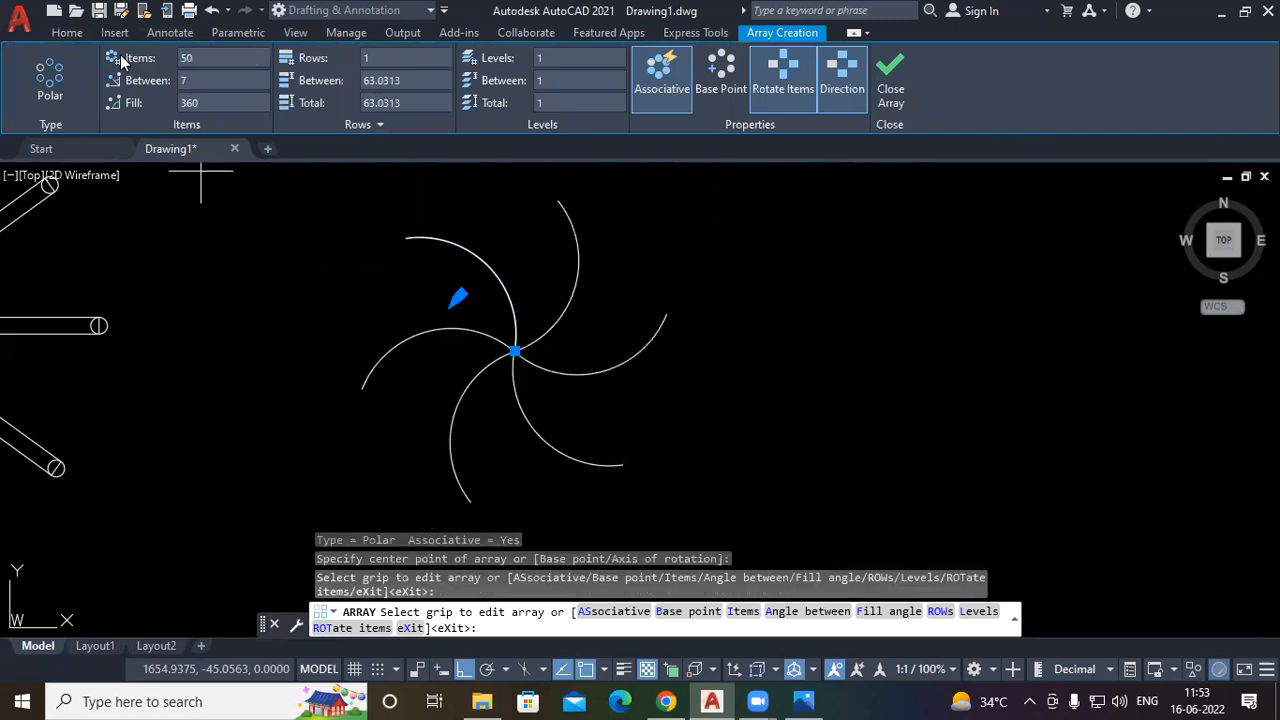
scroll(894, 363, "down", 6)
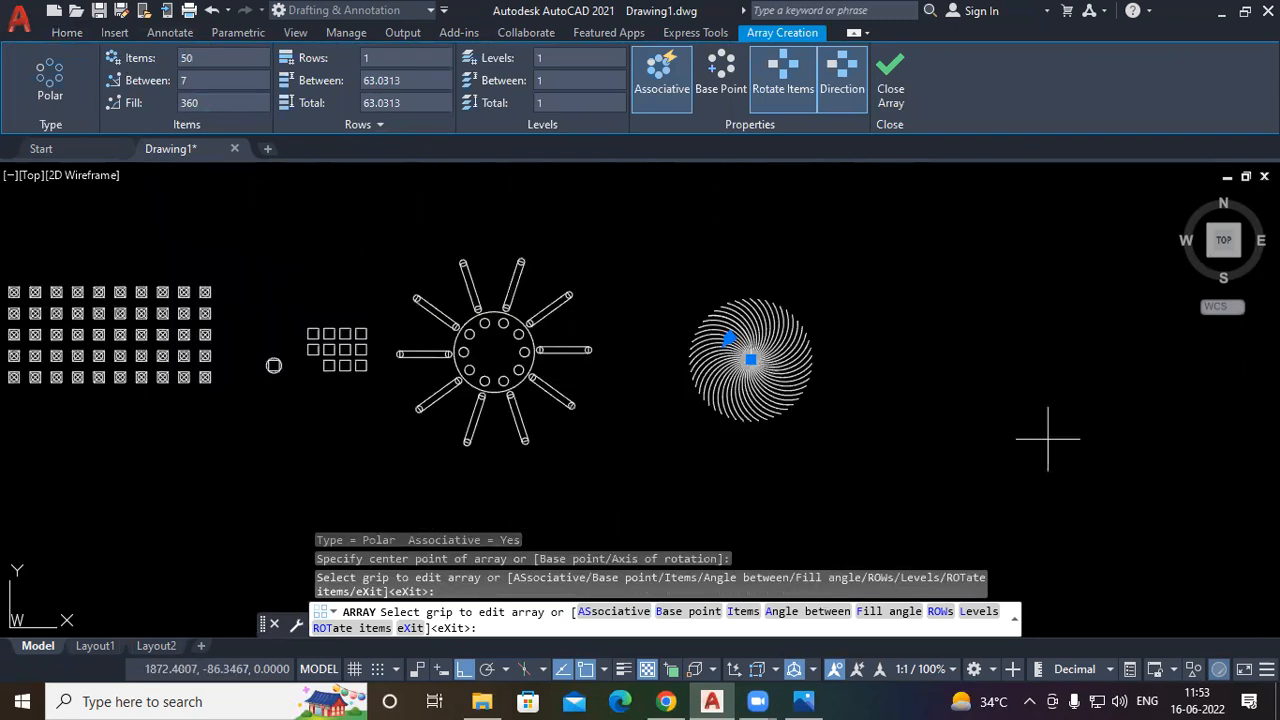
key("Return")
key("Escape")
Draw a horizontal rectangle in the empty space right of the arc array
middle_click_drag(586, 371, 486, 349)
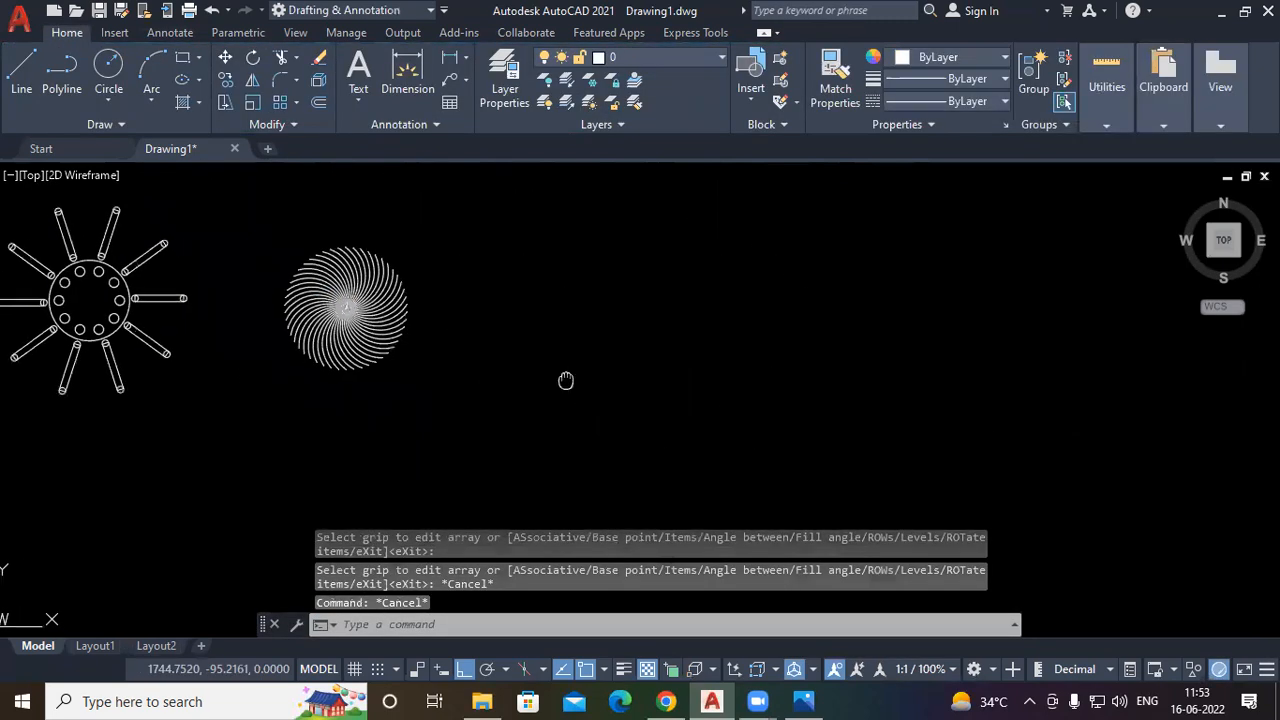
middle_click_drag(566, 380, 518, 395)
type("rec")
key("Return")
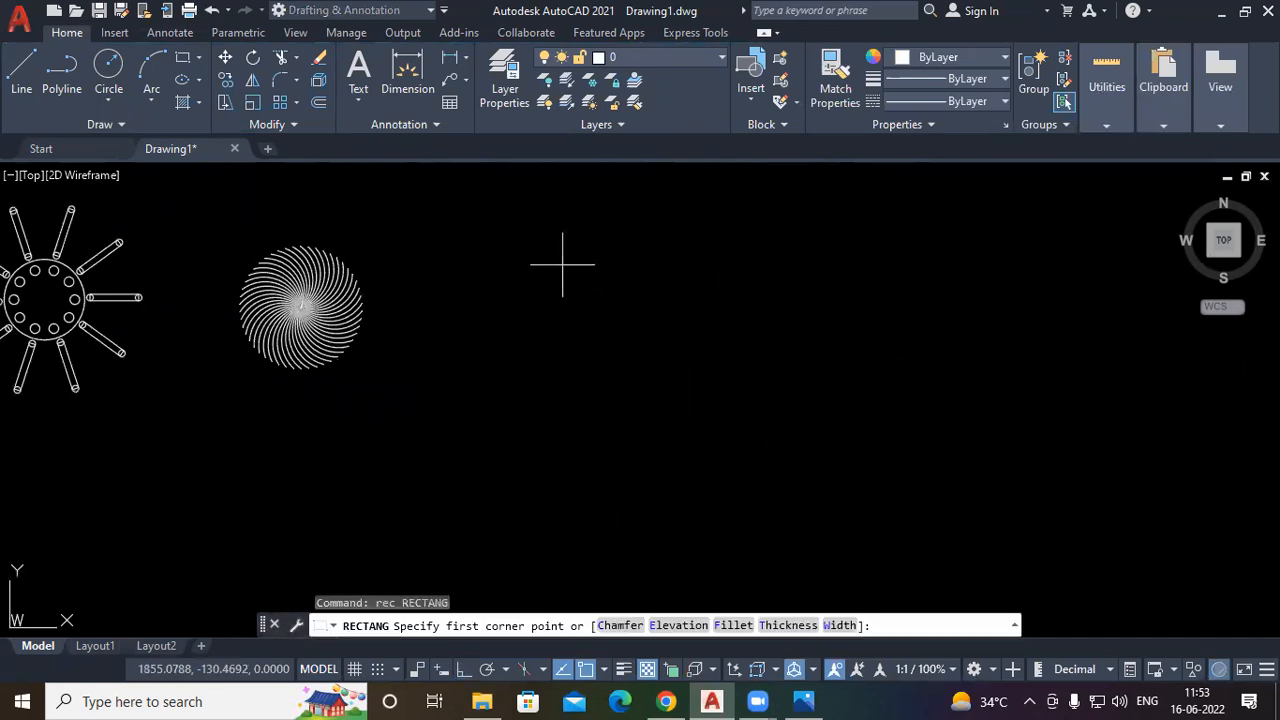
left_click(563, 265)
middle_click_drag(643, 369, 610, 372)
Create a polar array of the new rectangle around its own centre
type("ar")
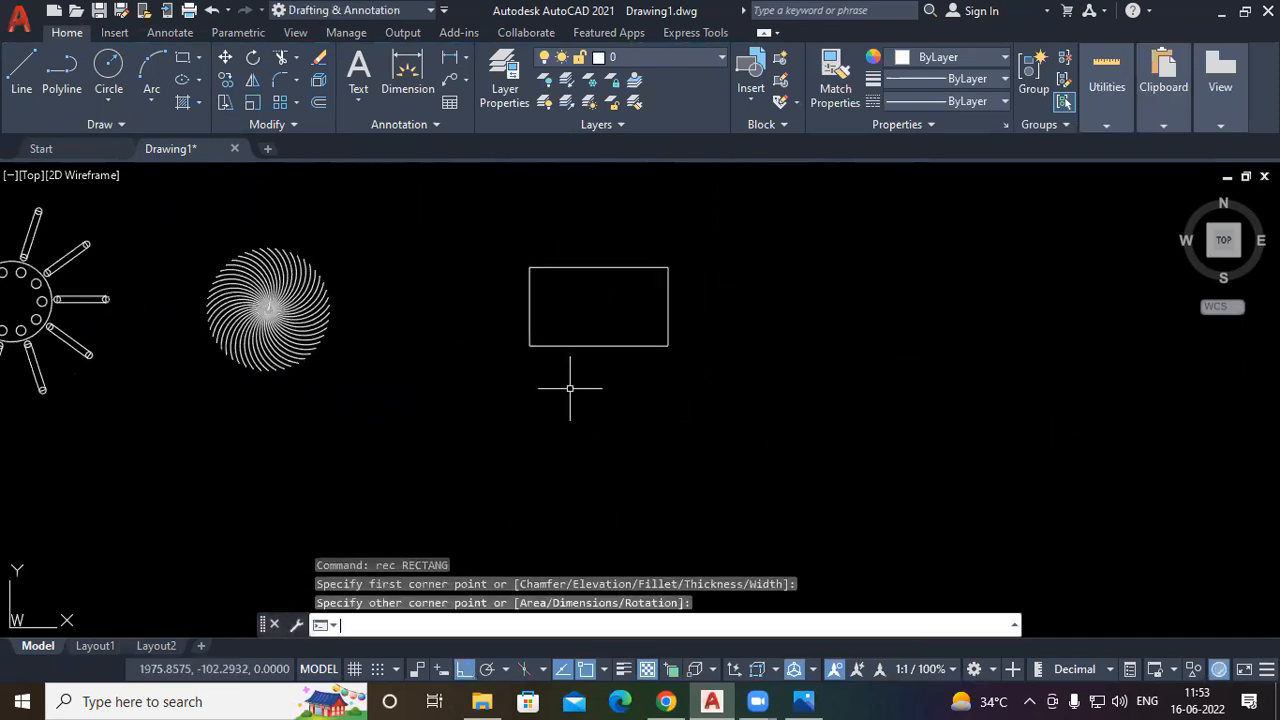
key("Return")
left_click(822, 222)
left_click(503, 434)
key("Return")
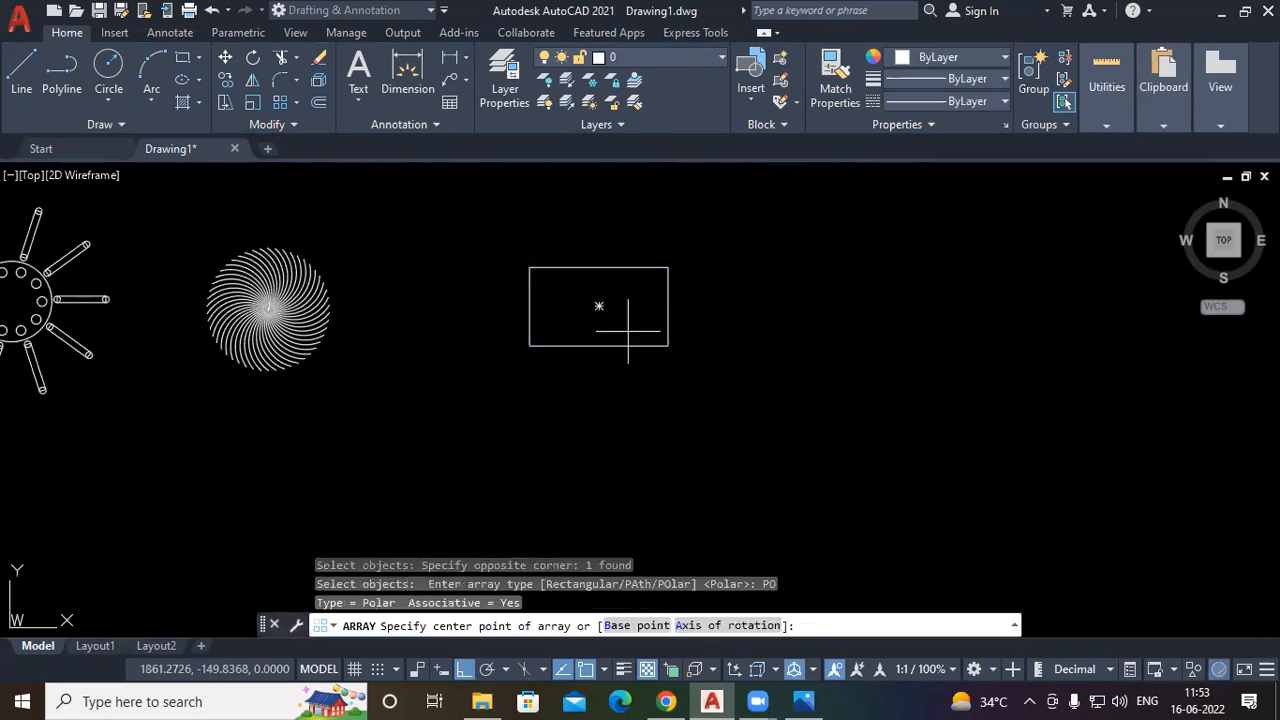
left_click(599, 306)
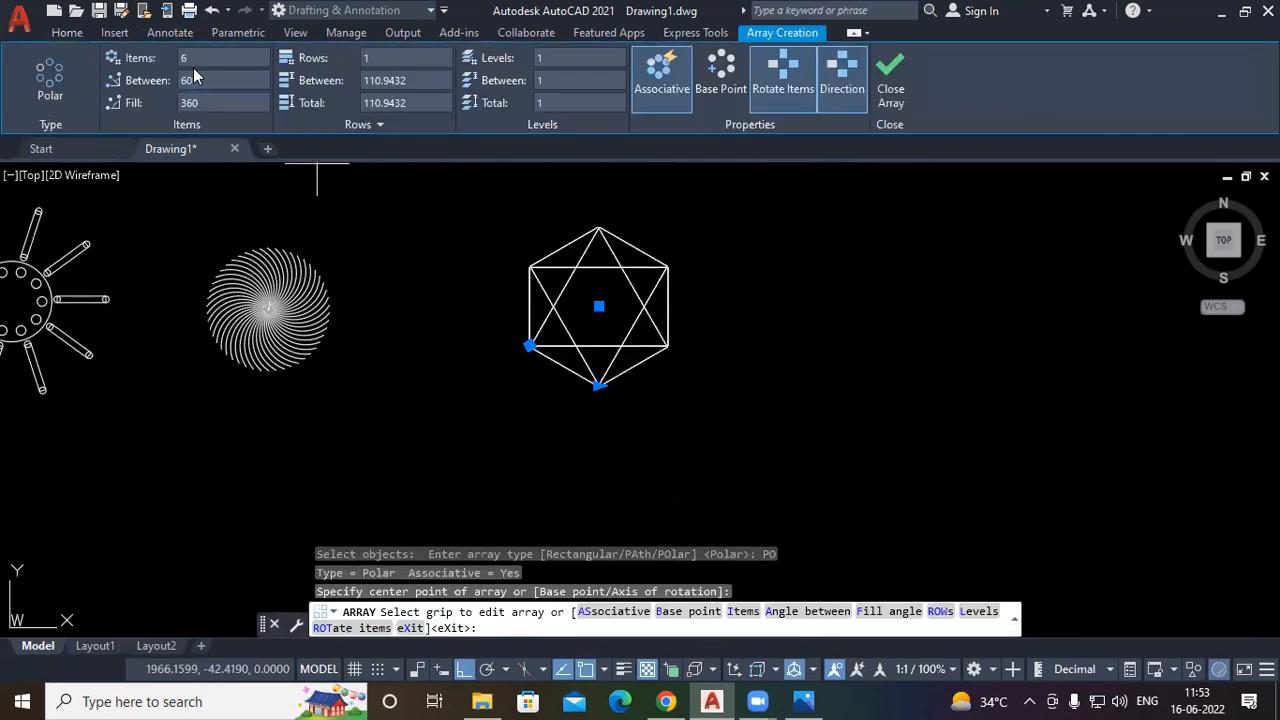
Set the rectangle's polar array to 50 items and finish the array
type("50")
key("Return")
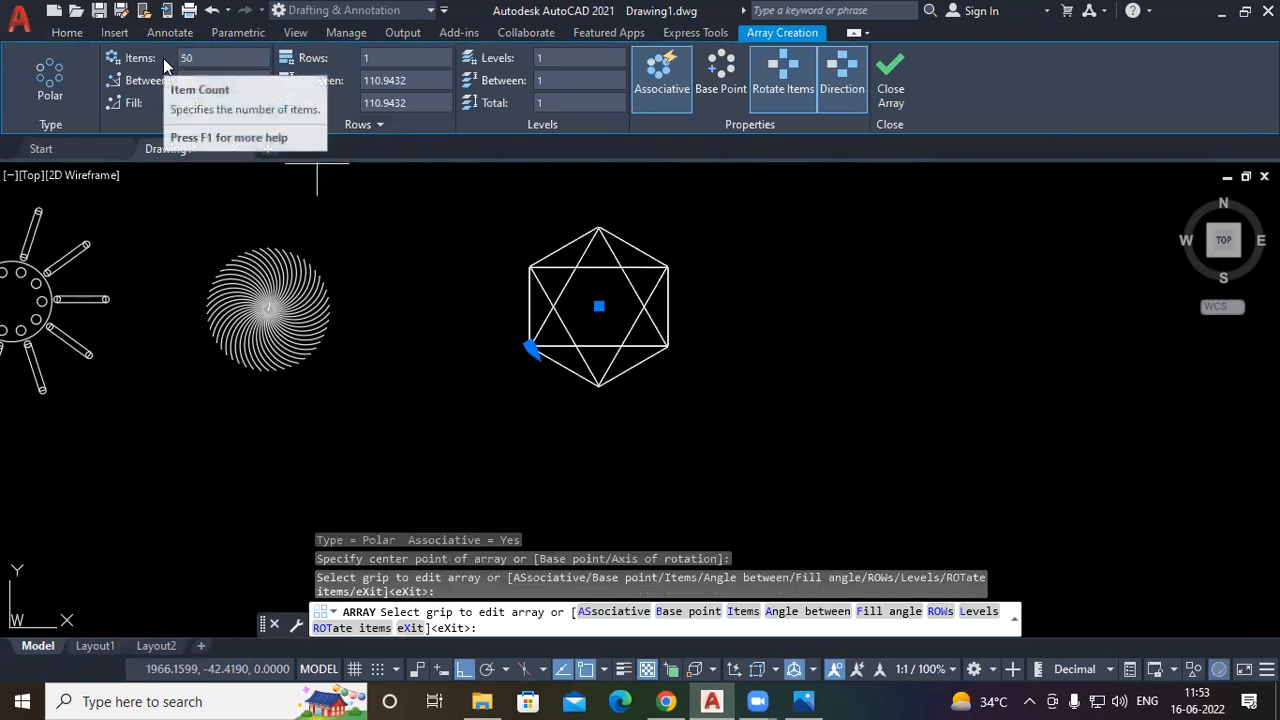
key("Escape")
Draw a narrow ellipse with a vertical long axis right of the arrayed rectangle pattern
middle_click_drag(869, 380, 737, 414)
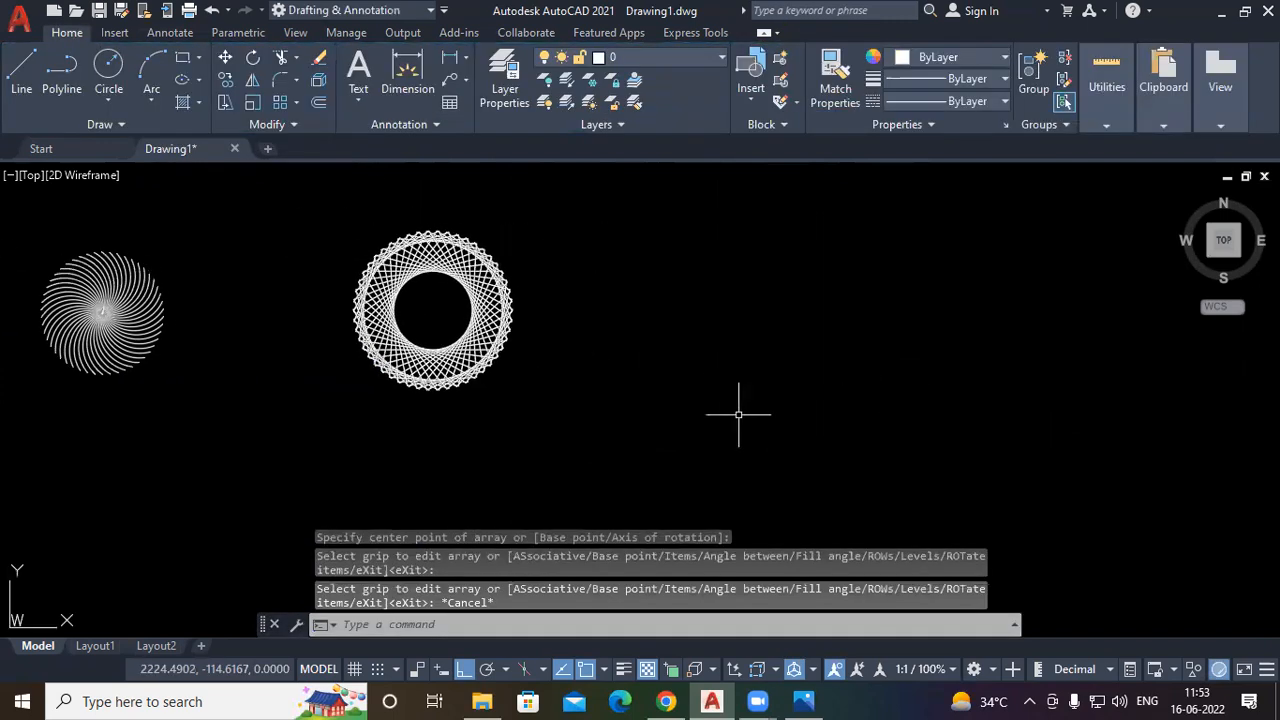
type("el")
key("Return")
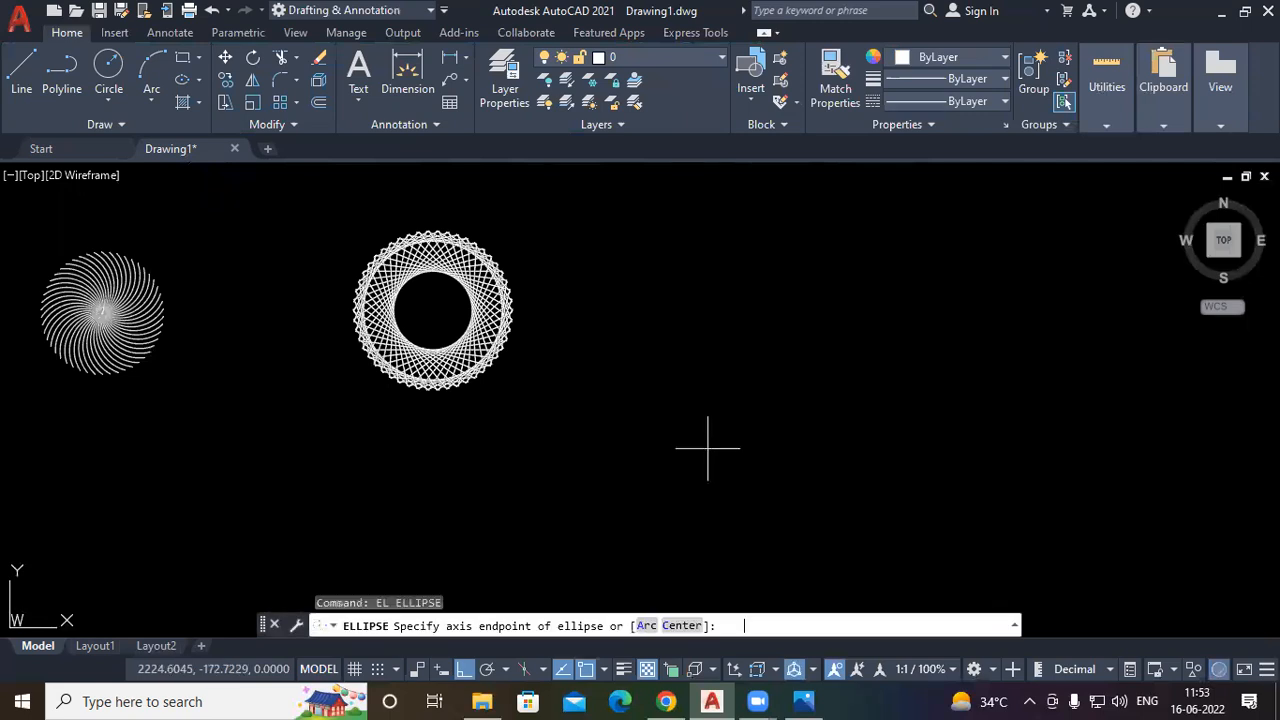
left_click(735, 240)
left_click(737, 395)
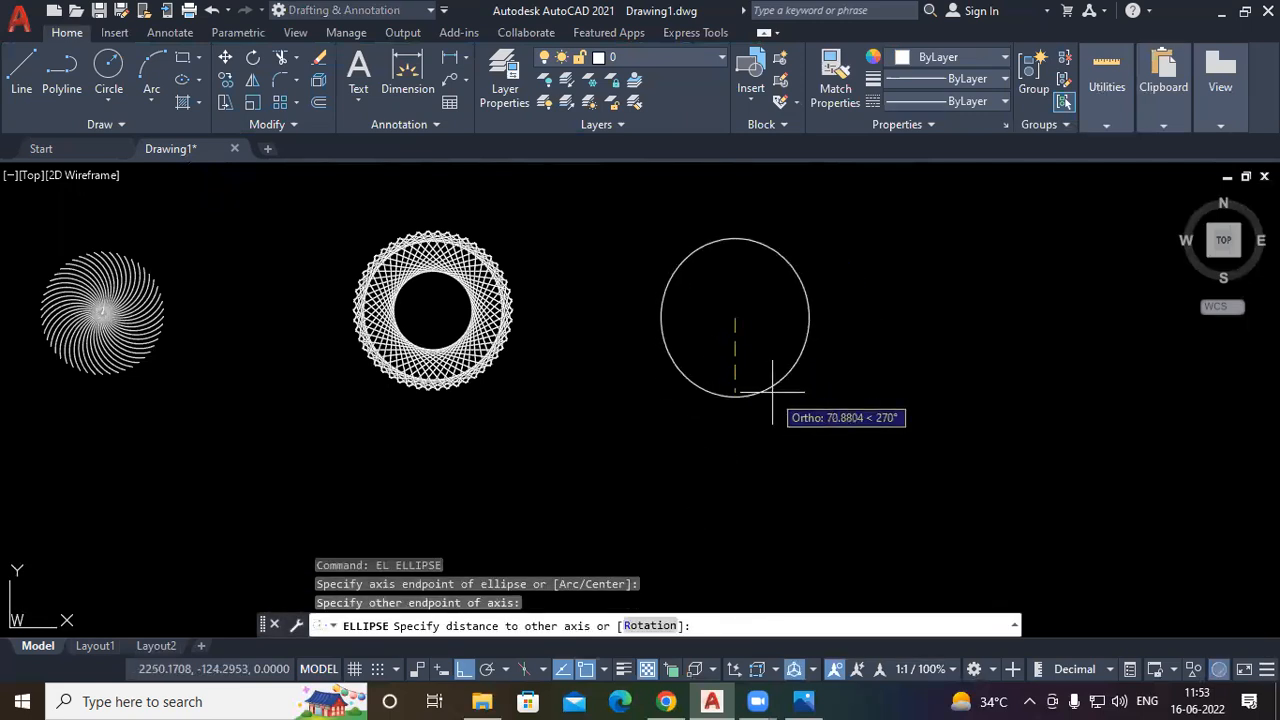
left_click(769, 335)
Create a polar array of the ellipse around its own centre
left_click(835, 291)
left_click(620, 420)
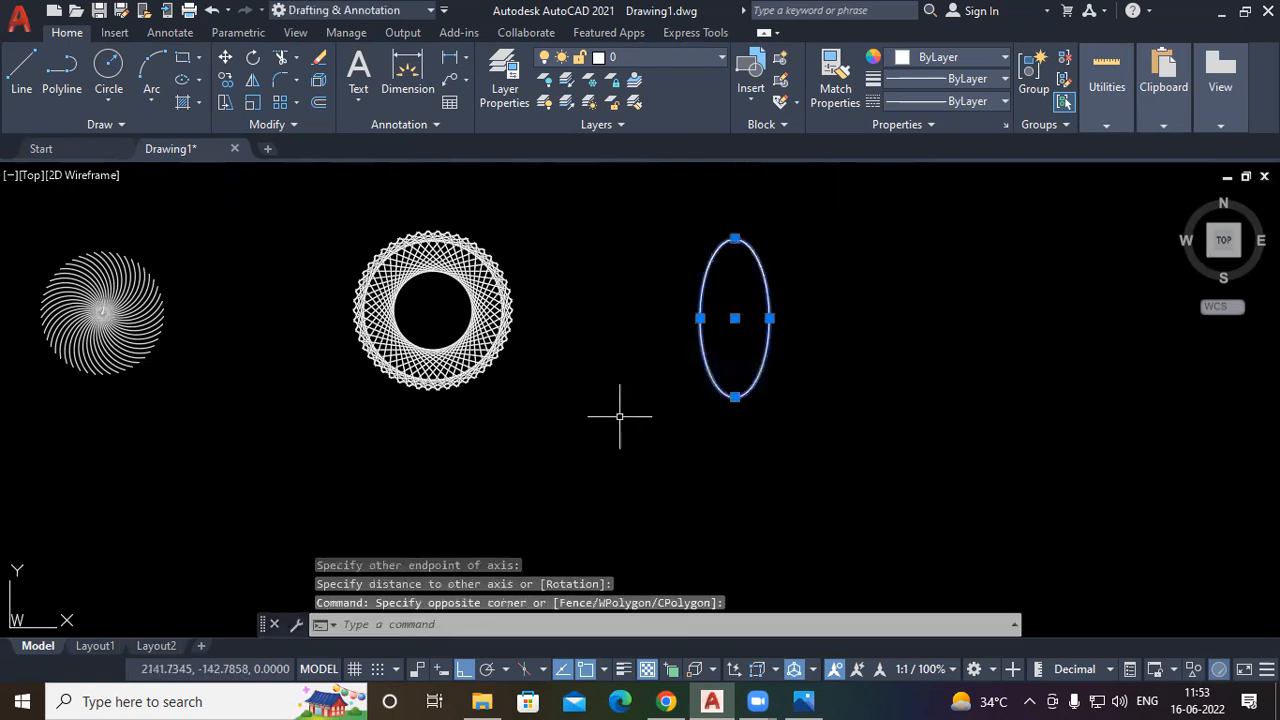
type("ar")
key("Return")
type("po")
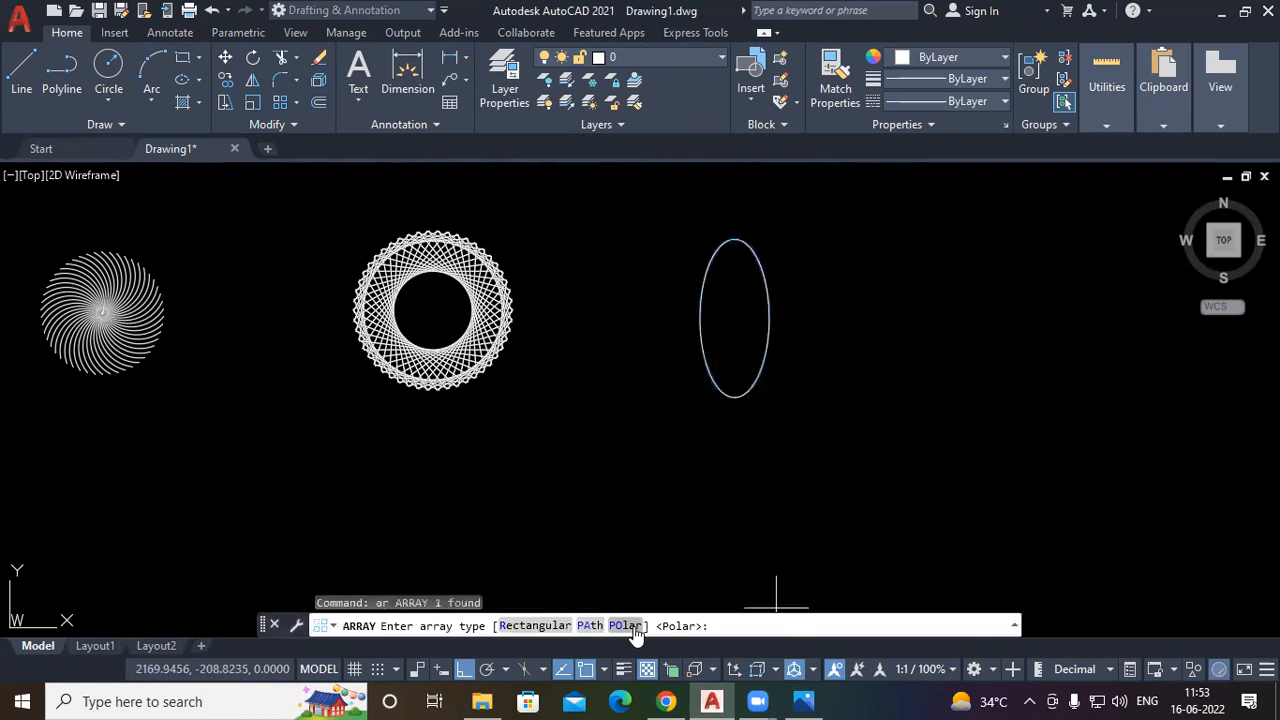
key("Return")
left_click(734, 318)
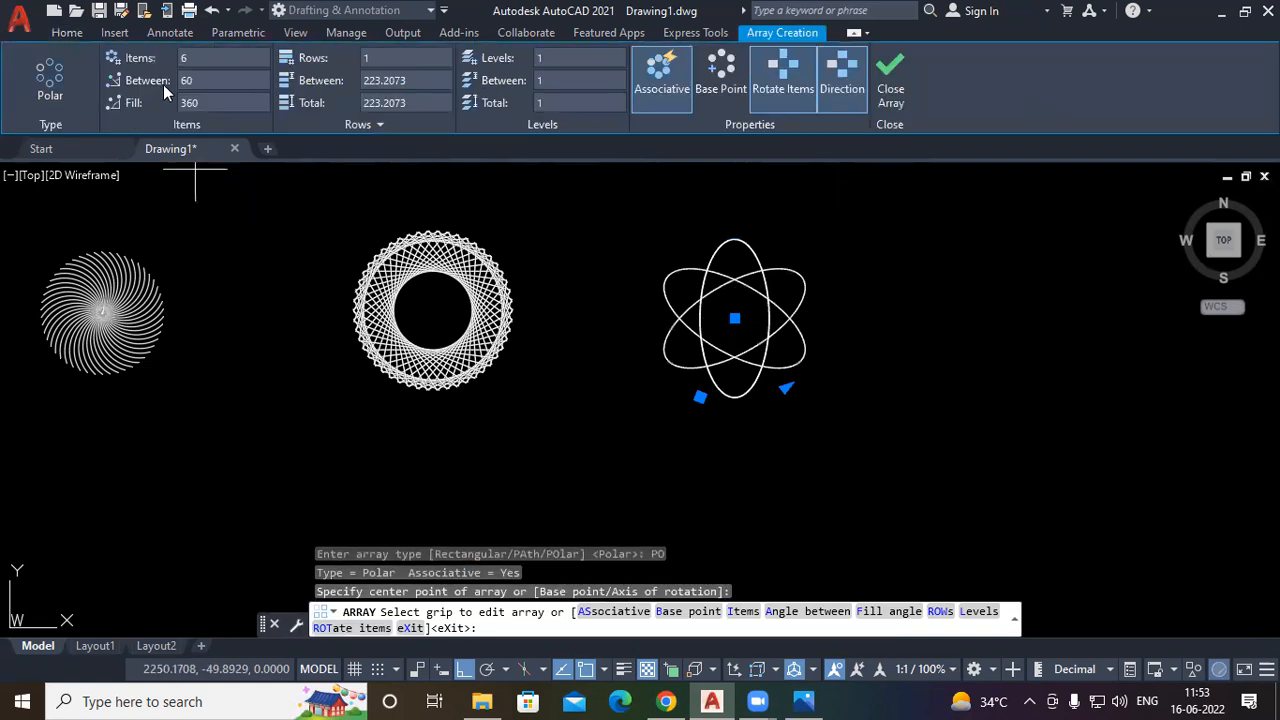
Set the ellipse's polar array to 50 items and finish the array
type("50")
key("Return")
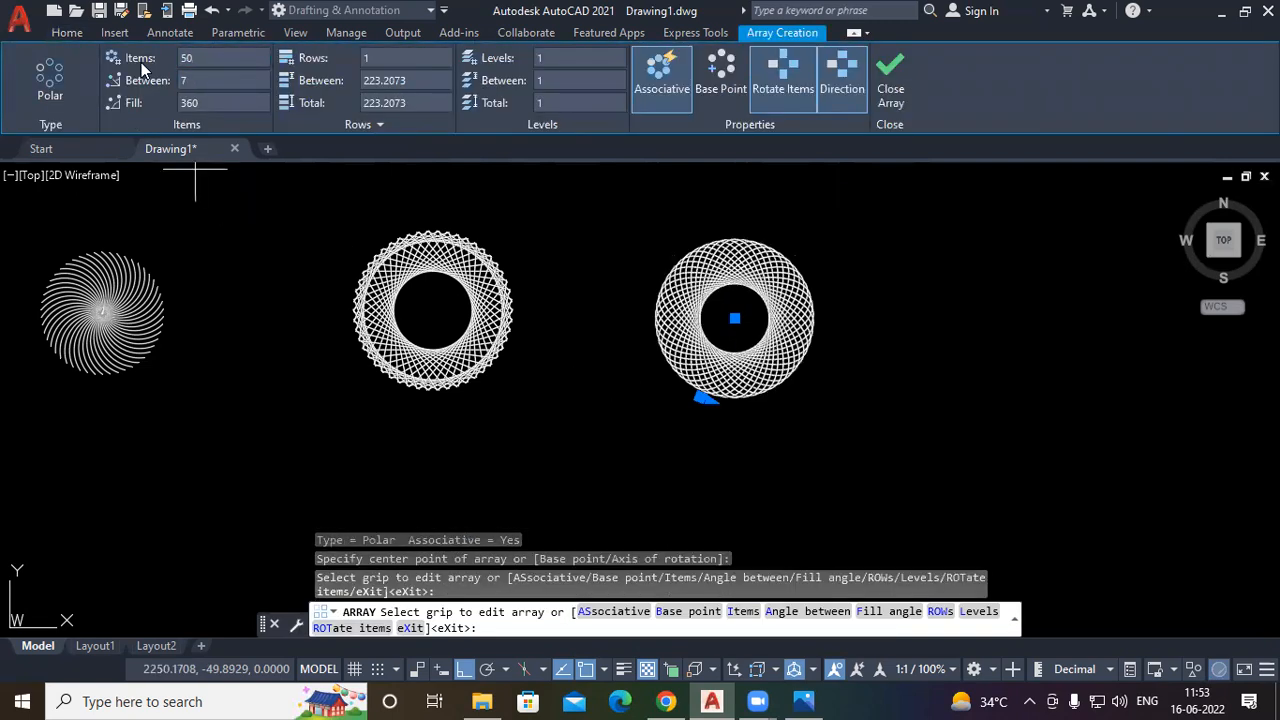
middle_click_drag(1142, 401, 994, 415)
key("Escape")
middle_click_drag(876, 407, 793, 404)
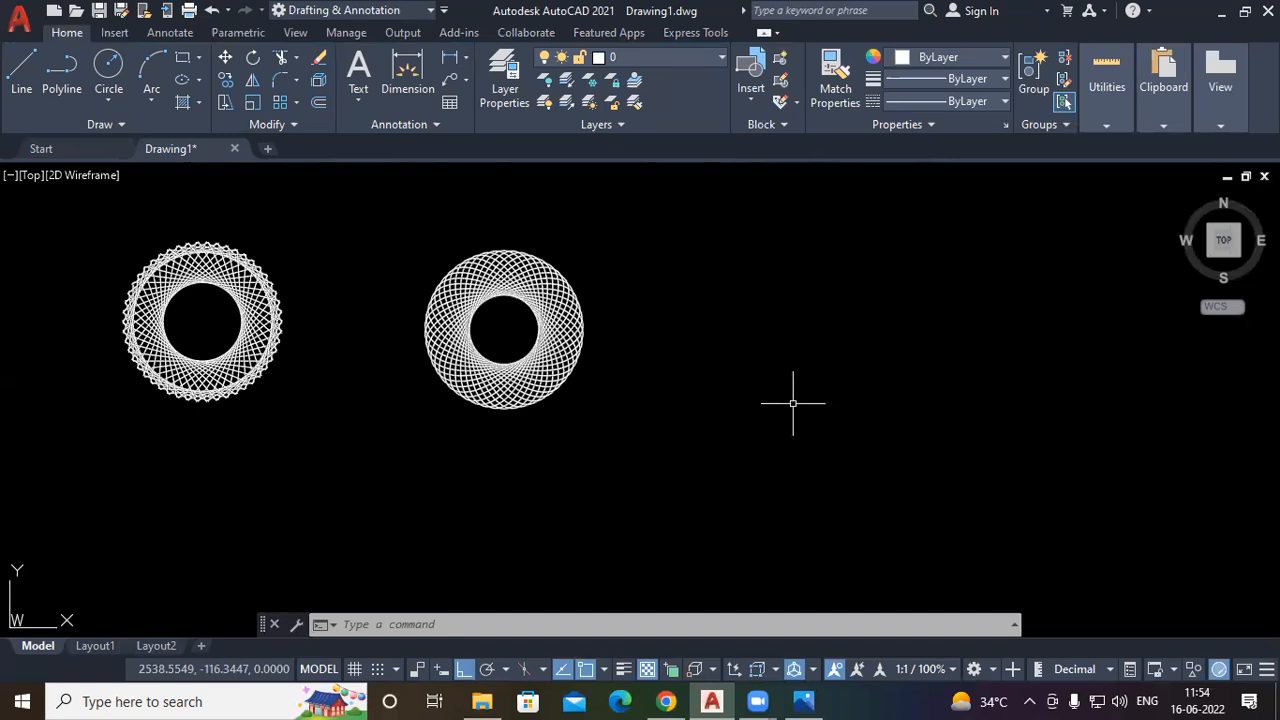
Draw a wide horizontal rectangle in the empty space right of the arrayed ellipse pattern
middle_click_drag(725, 410, 549, 409)
type("re")
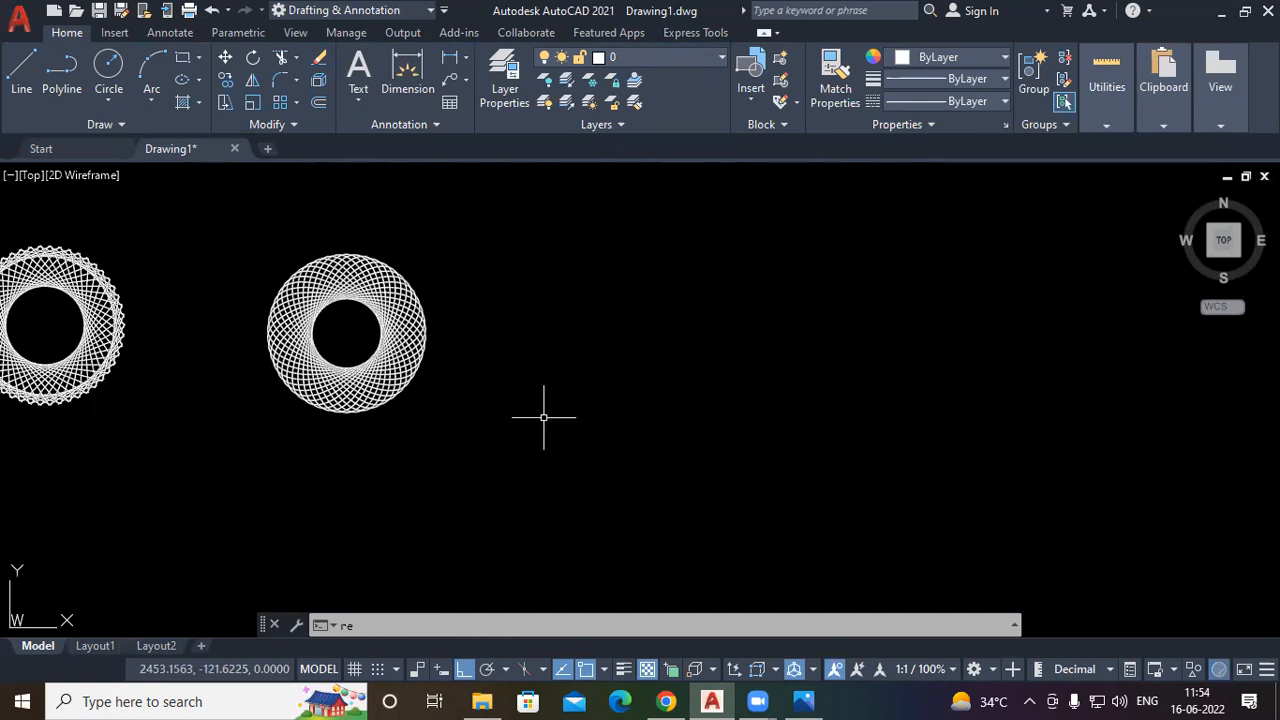
type("c")
key("Return")
left_click(700, 293)
left_click(862, 398)
Create a polar array of the new rectangle around its lower-right corner
middle_click_drag(895, 421, 727, 414)
left_click(643, 372)
left_click(591, 438)
type("a")
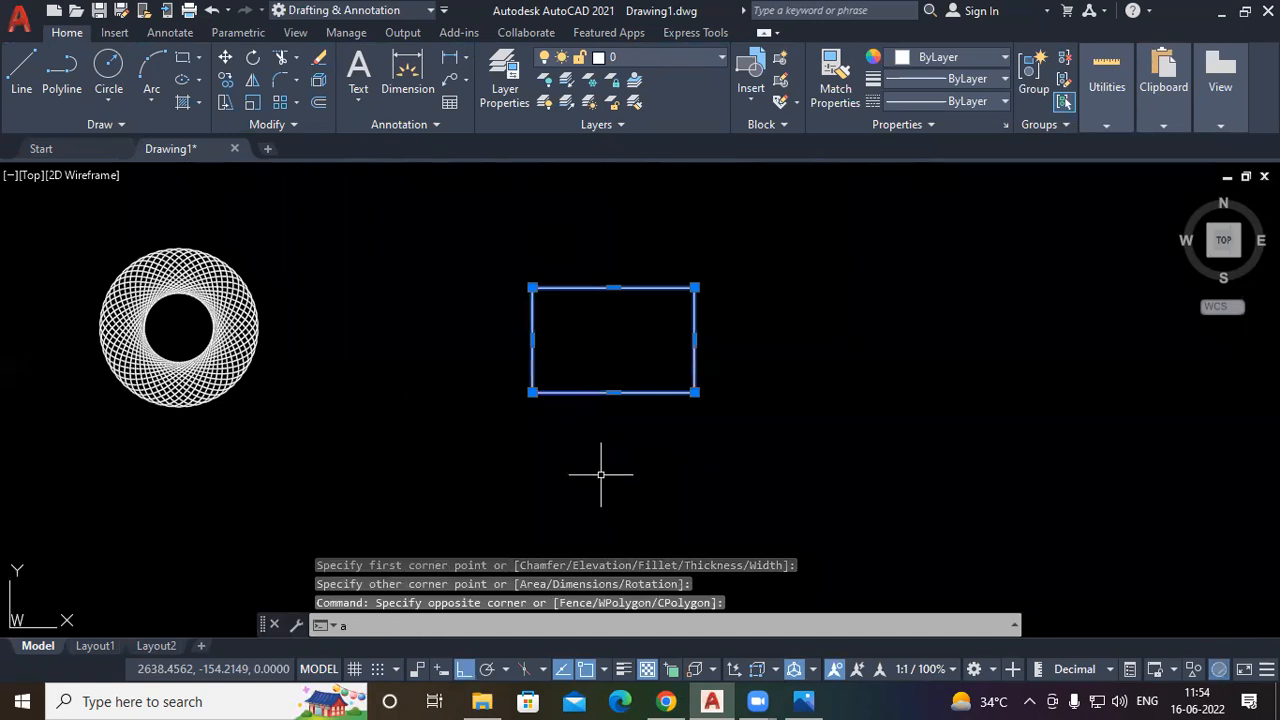
type("r")
key("Return")
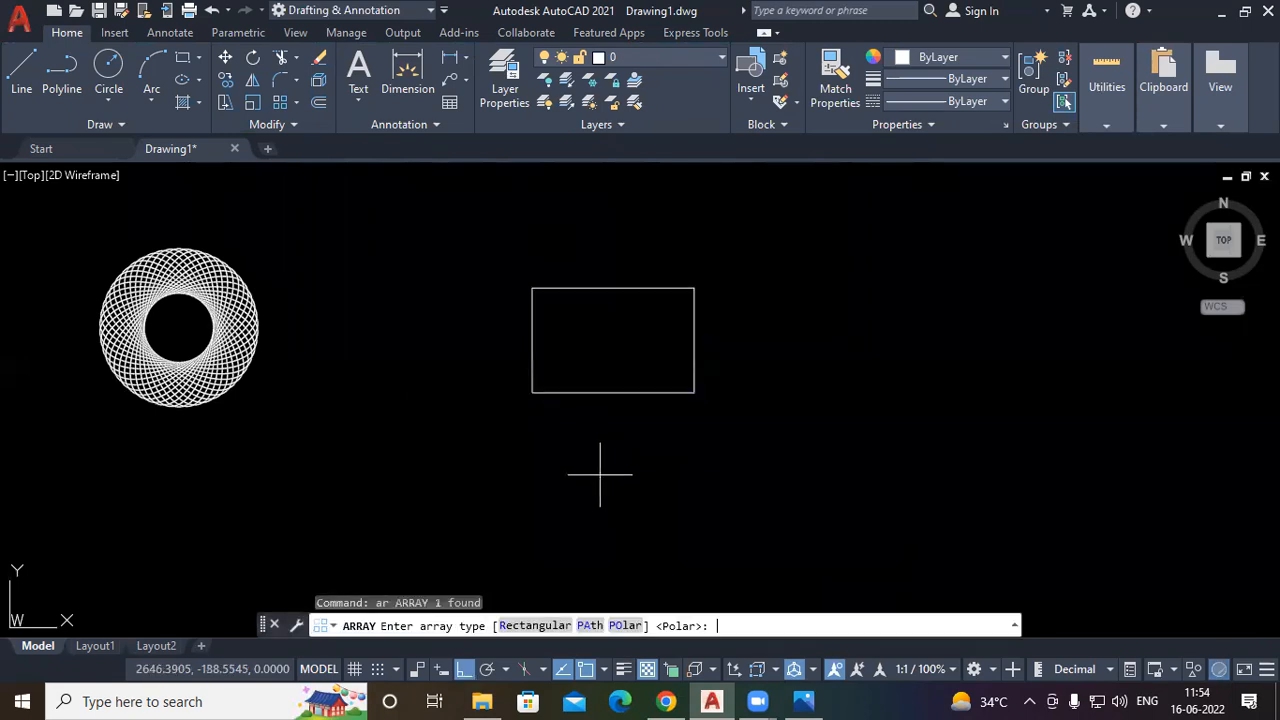
left_click(624, 625)
left_click(694, 393)
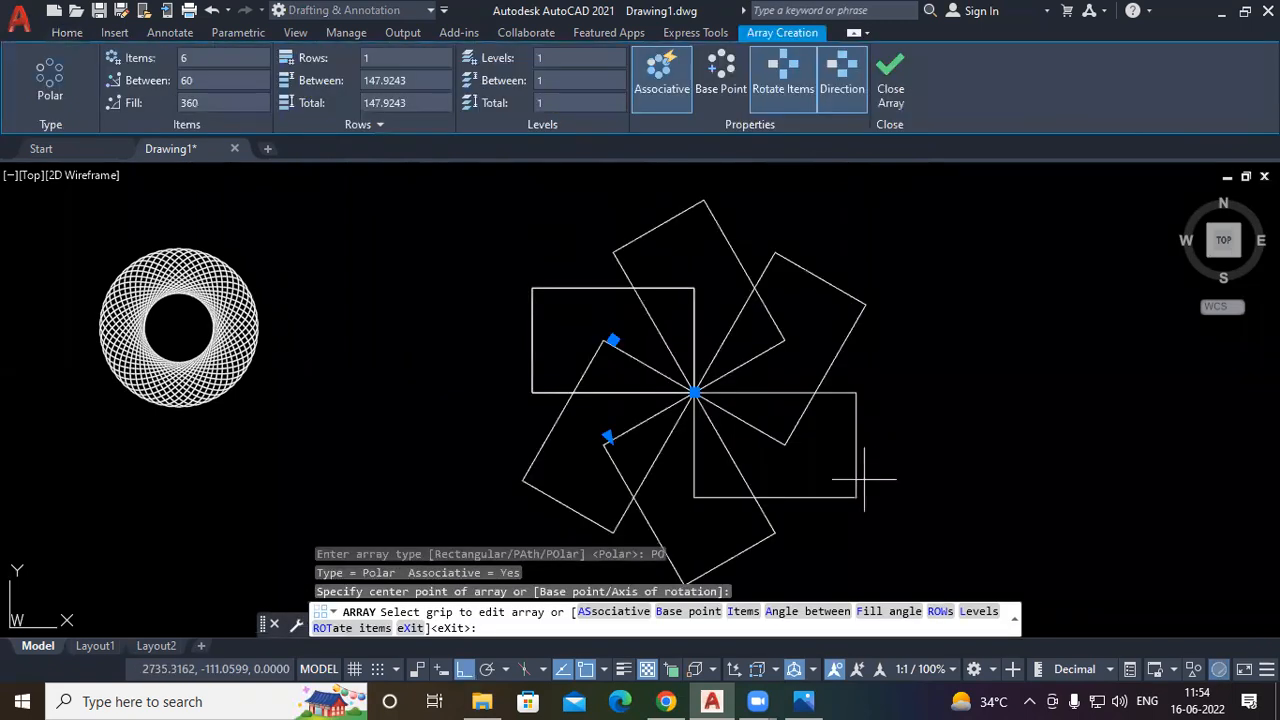
Set the corner-centred polar array to 50 items and finish the array
scroll(707, 240, "down", 3)
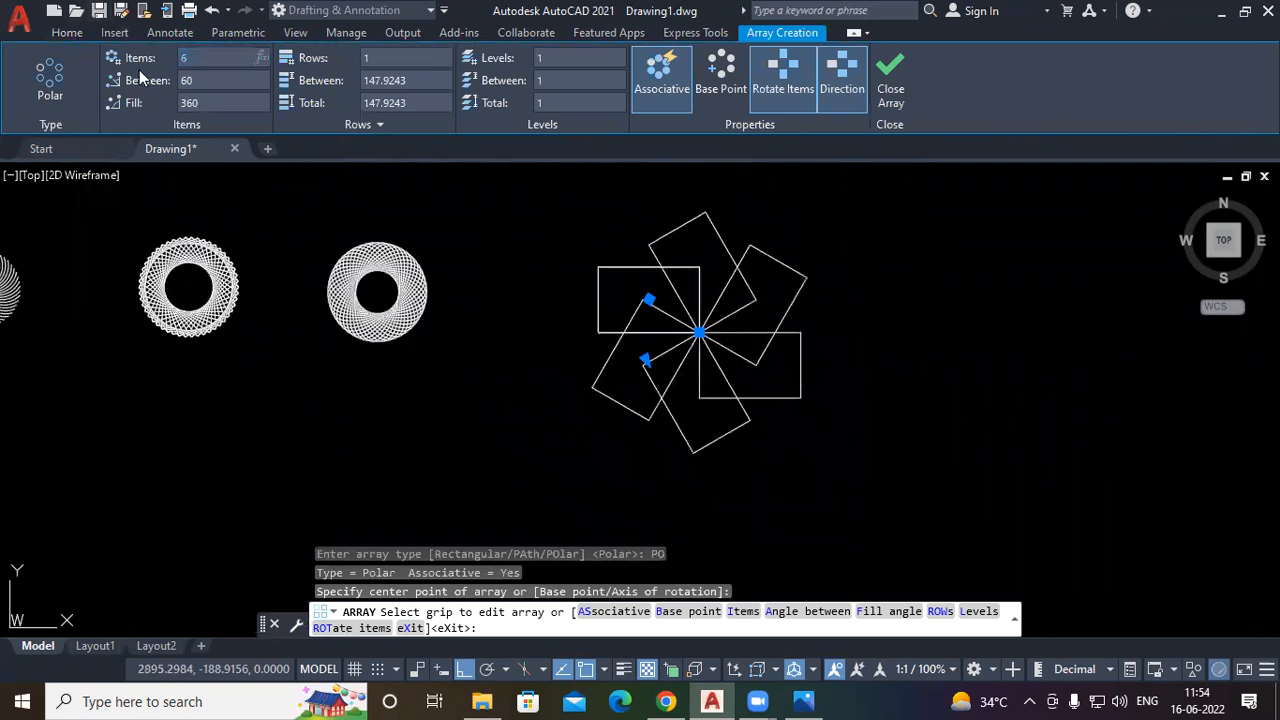
type("50")
key("Return")
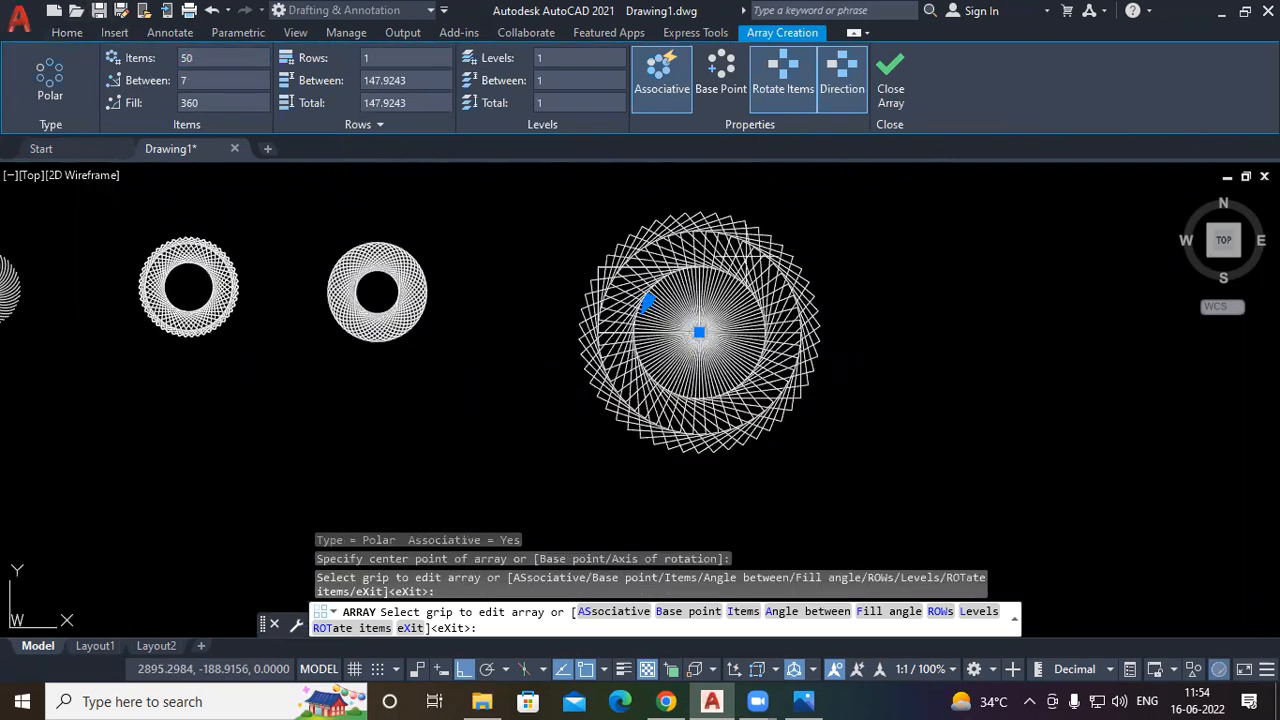
left_click(887, 92)
scroll(950, 400, "down", 3)
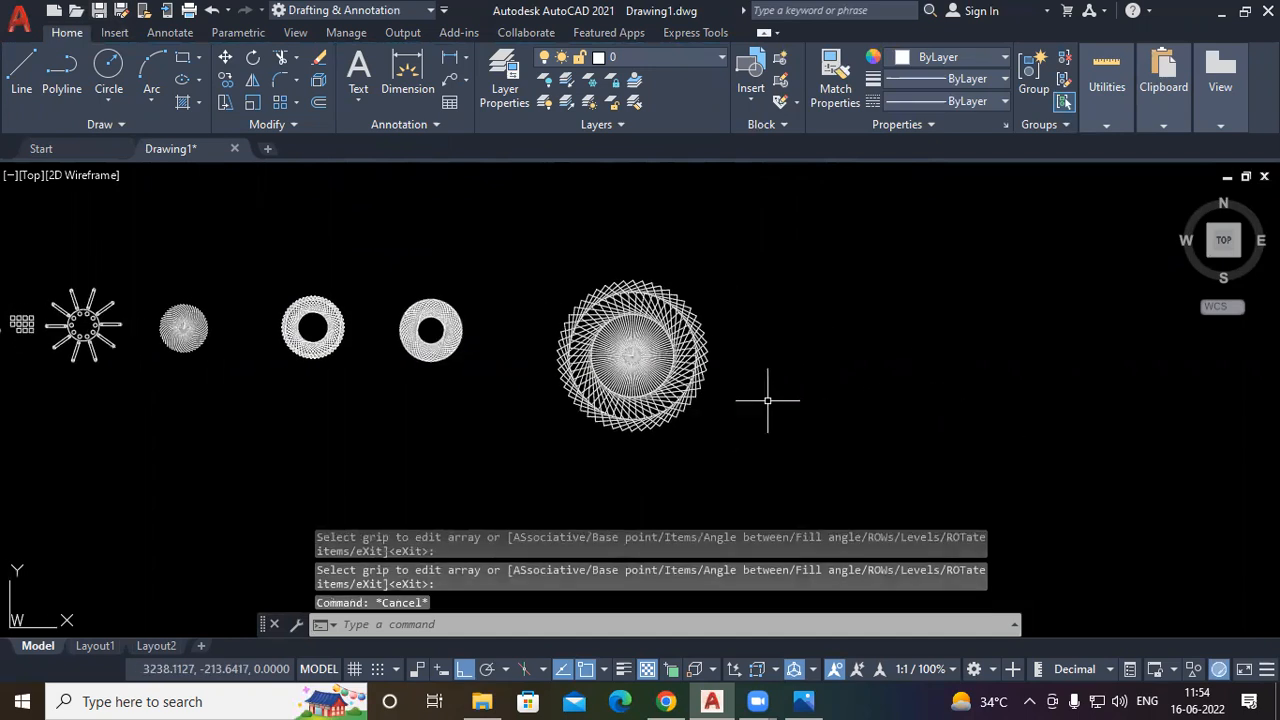
Switch to Photos to examine the item and path in the Path Array.jpg diagram, and return to the AutoCAD drawing
left_click(797, 698)
left_click(16, 362)
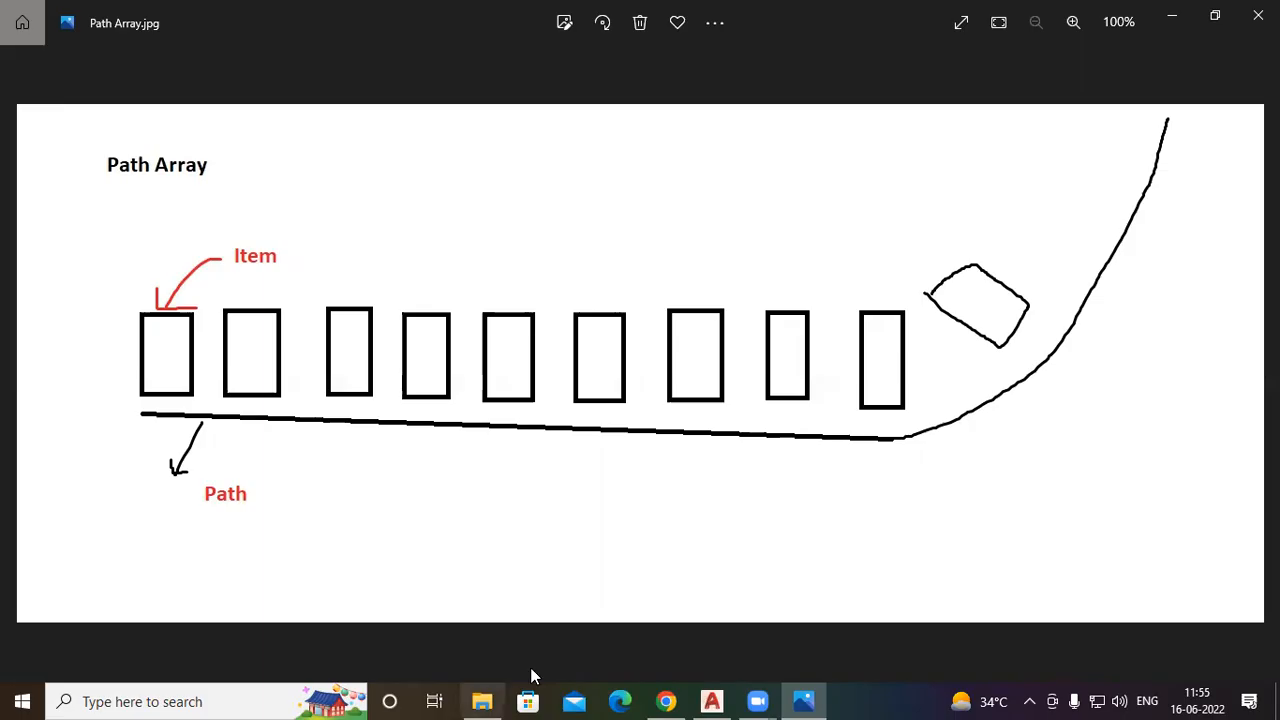
left_click(1176, 20)
Draw a horizontal line about 1605 units long in the empty space right of the arrayed patterns
middle_click_drag(926, 509, 205, 455)
type("l")
key("Return")
left_click(285, 448)
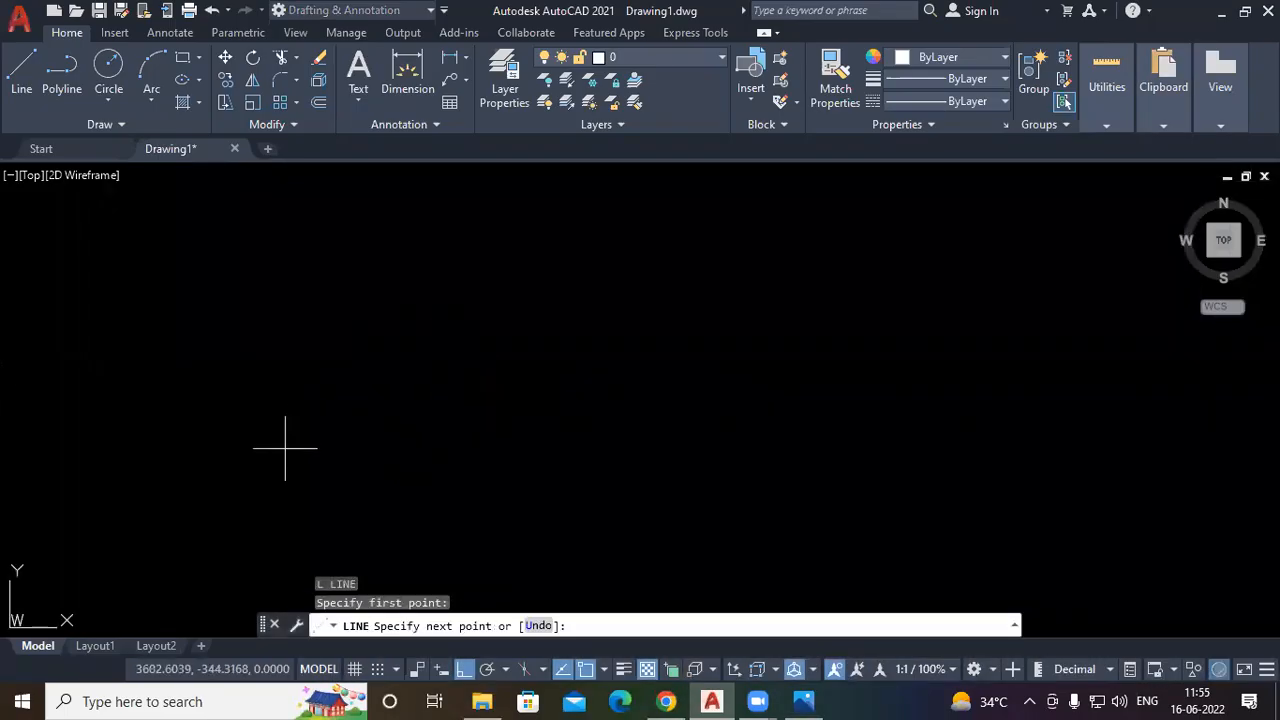
left_click(952, 440)
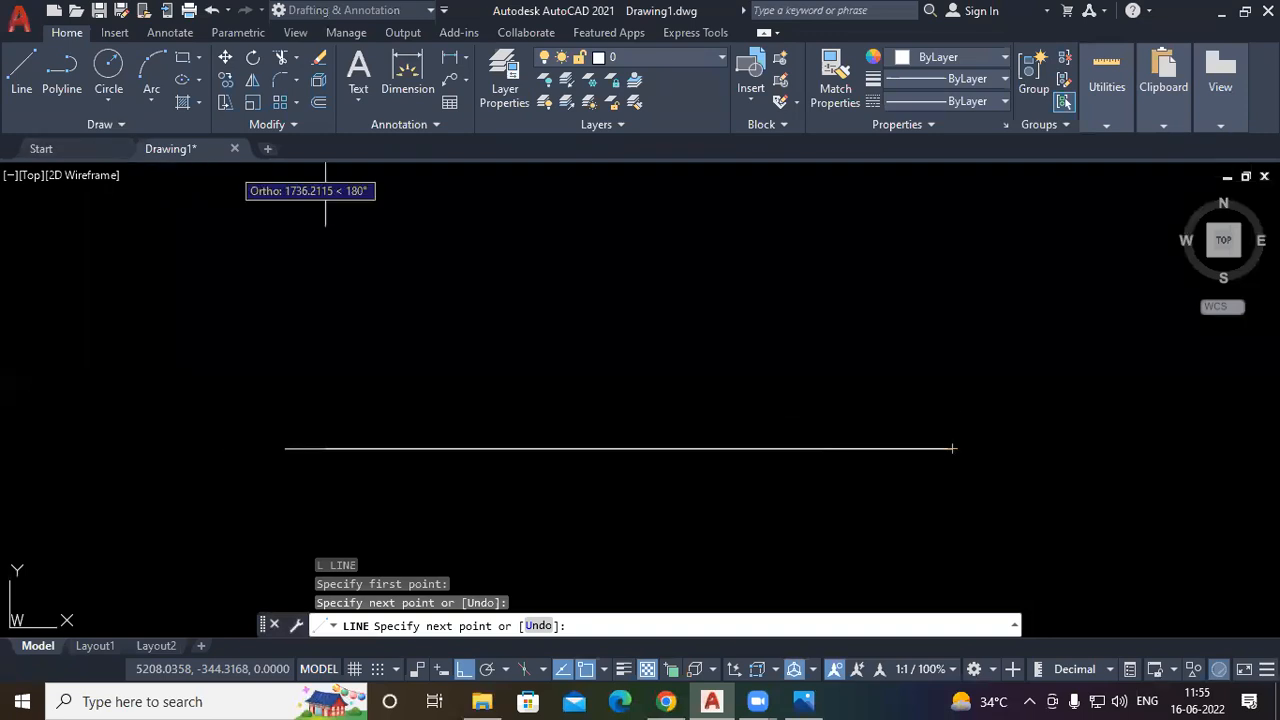
type("a")
key("Escape")
Continue the line's right end with a tangent arc curving up to the right, with Ortho mode off
left_click(159, 99)
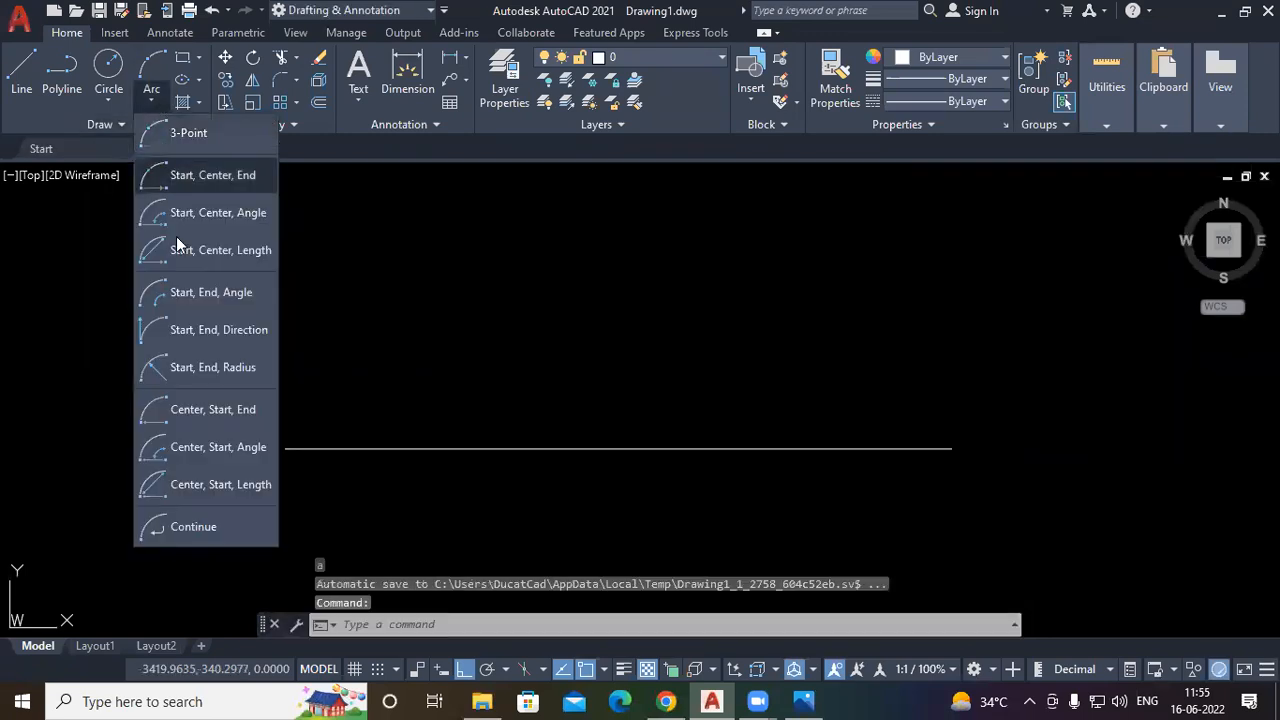
left_click(206, 531)
scroll(919, 244, "down", 2)
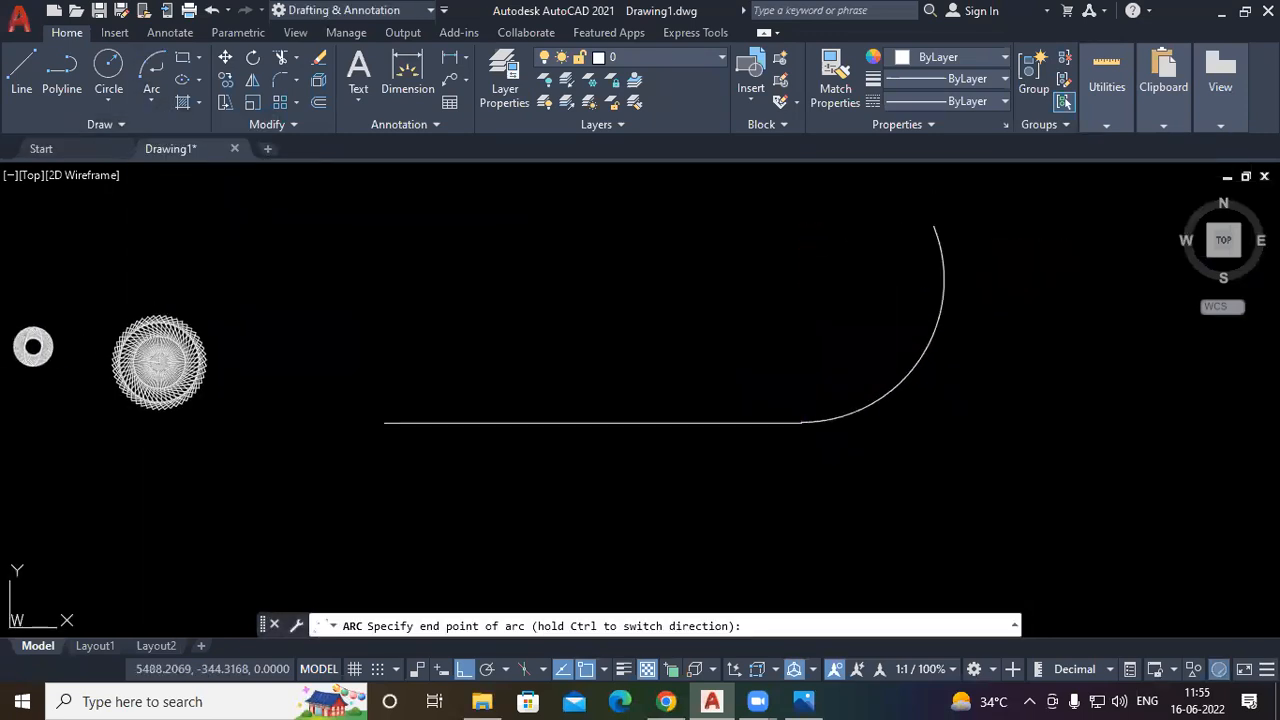
key("F8")
left_click(1070, 182)
key("Return")
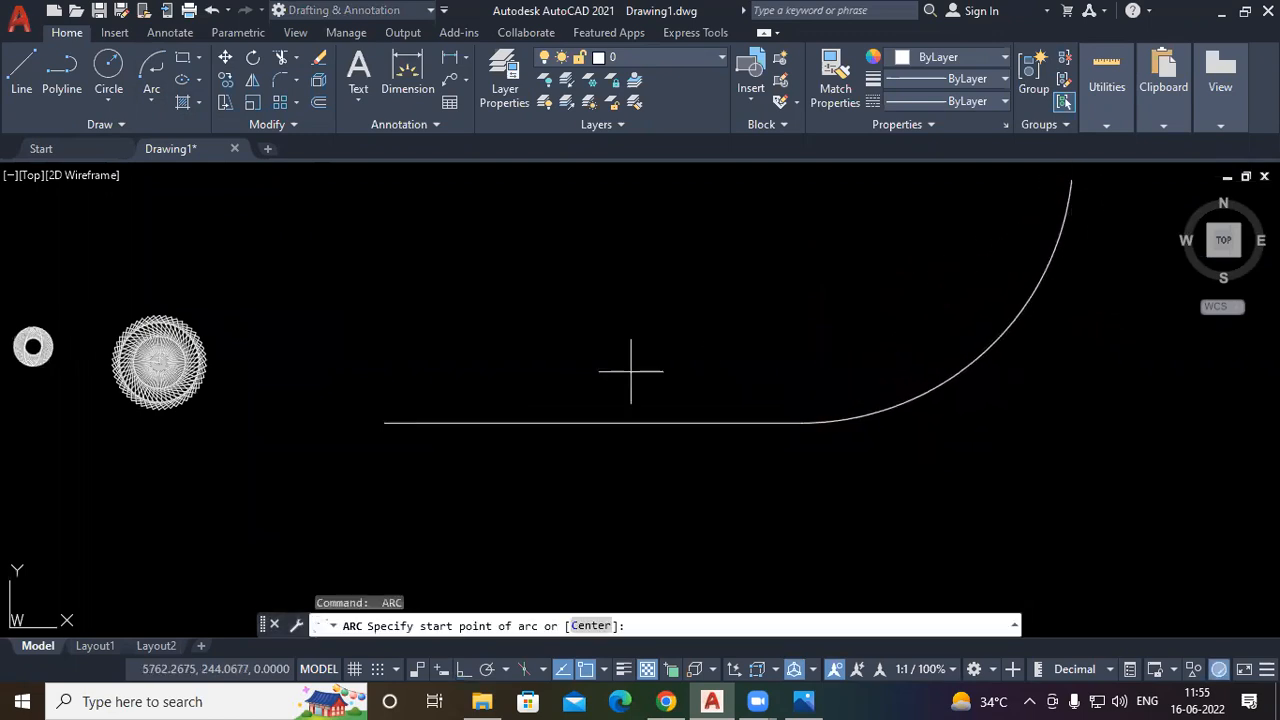
middle_click_drag(560, 360, 537, 366)
type("rec")
key("Return")
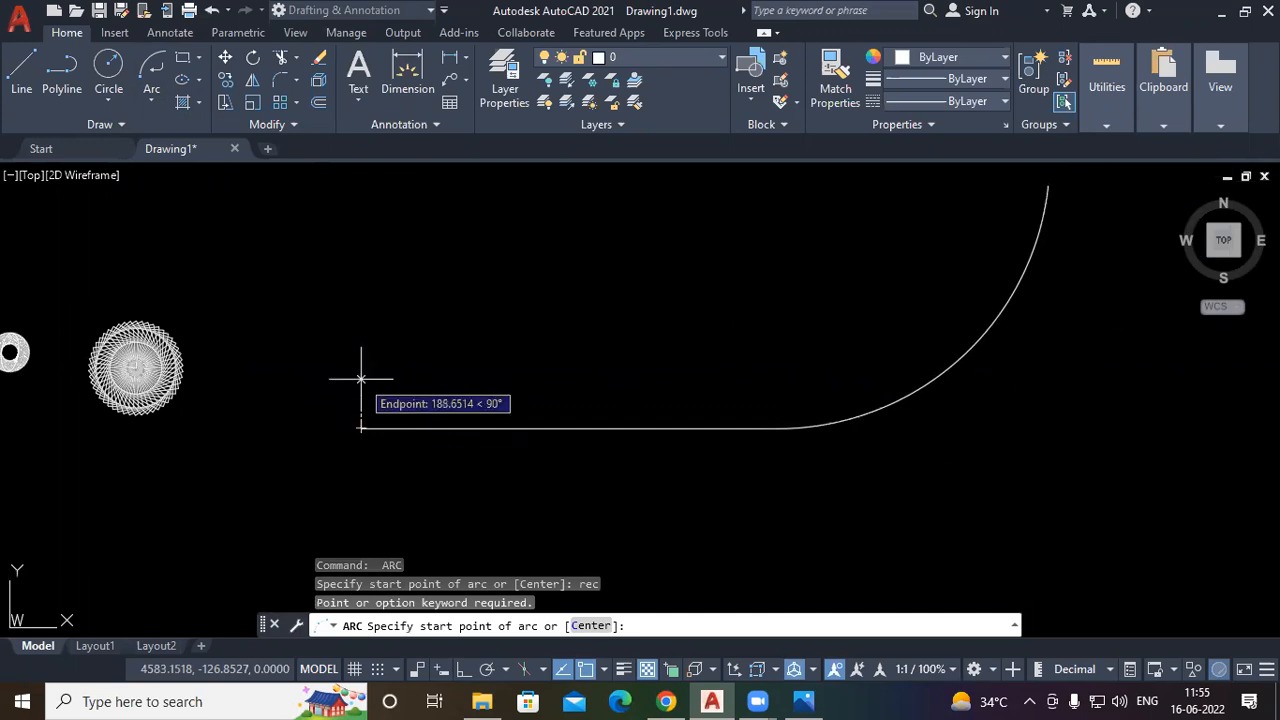
left_click(361, 400)
key("Escape")
Draw a narrow upright rectangle just above the line's left end, with its left side aligned to that endpoint
type("rec")
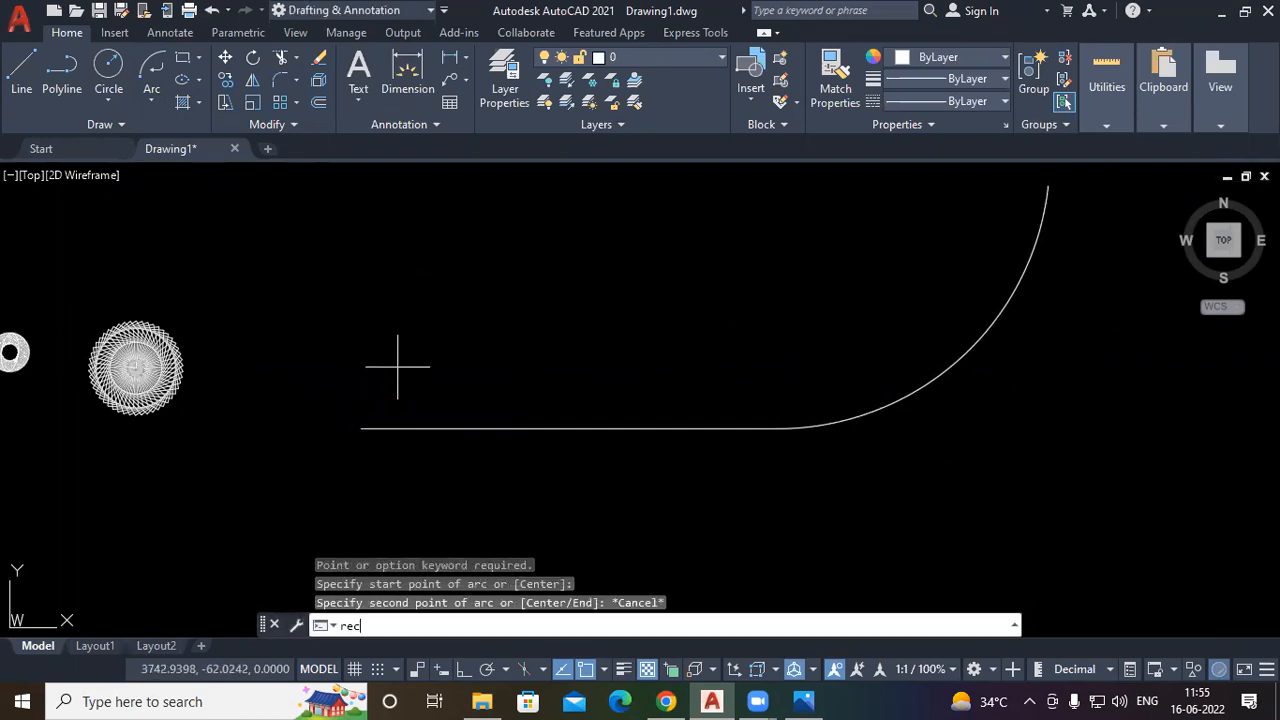
key("Return")
left_click(361, 400)
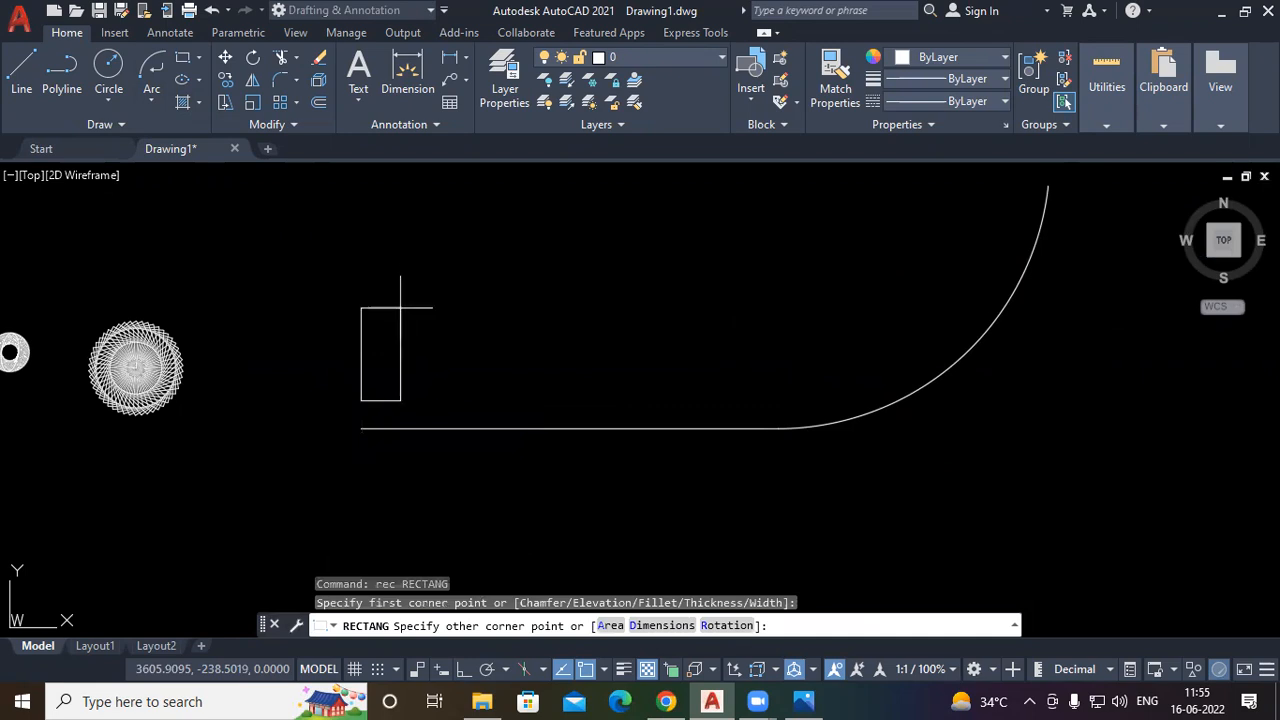
left_click(390, 320)
Try a path array of the narrow rectangle along the straight line, and undo it
middle_click_drag(384, 373, 365, 415)
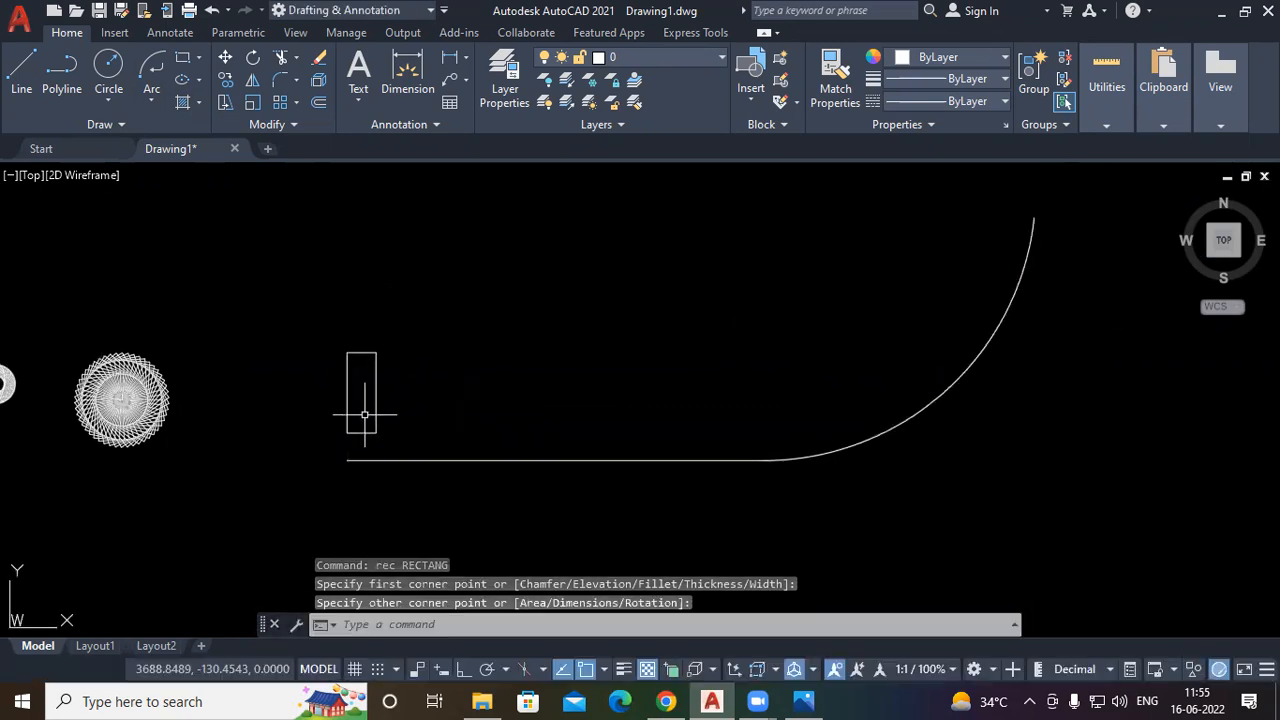
middle_click_drag(729, 323, 706, 320)
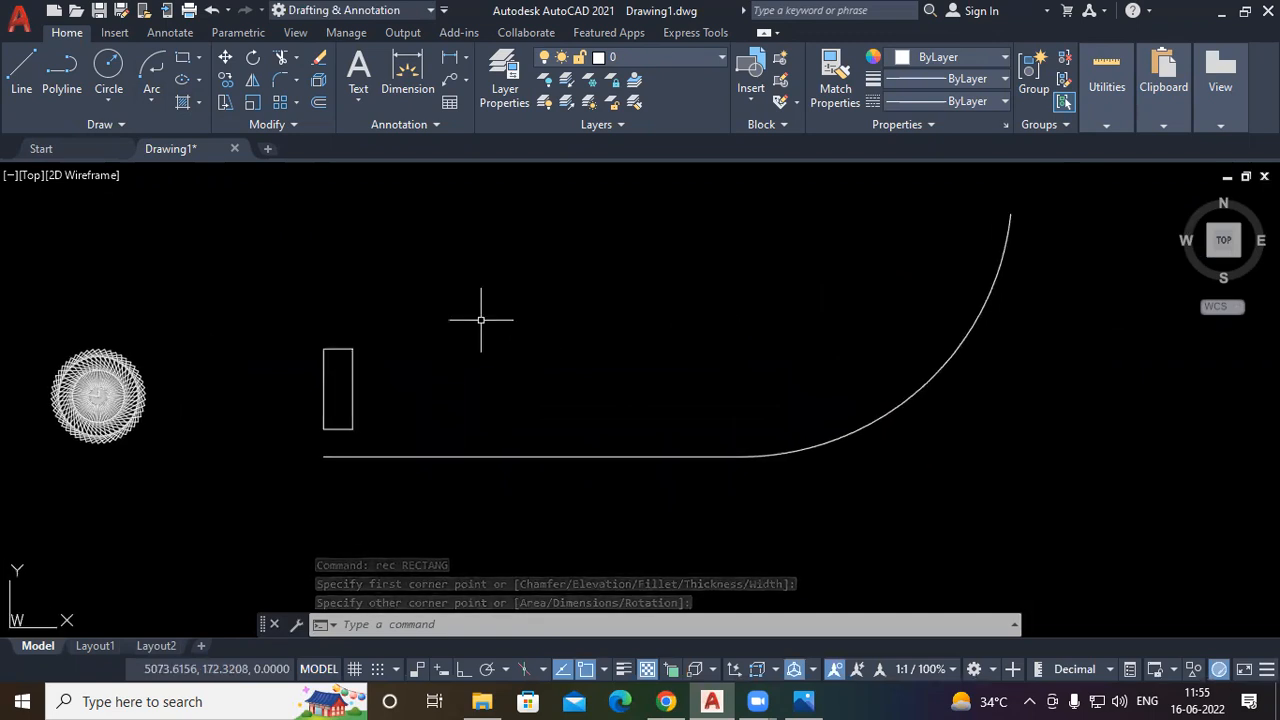
left_click(401, 323)
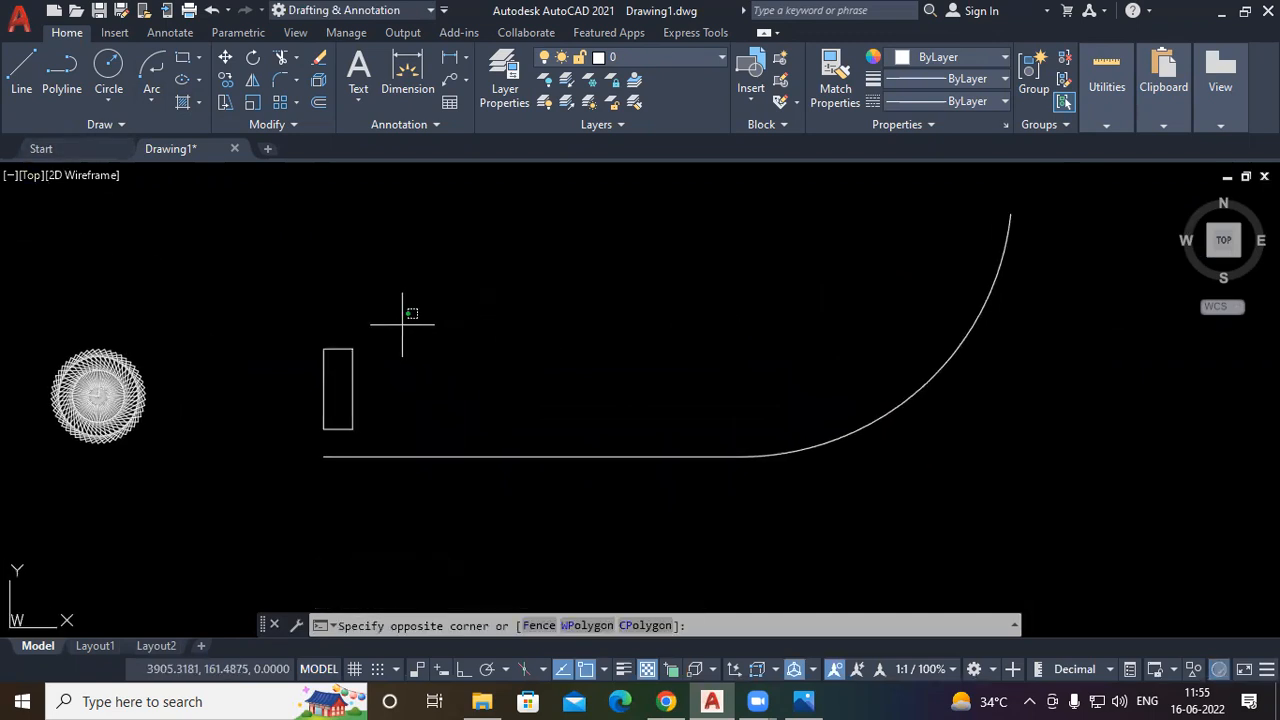
left_click(420, 320)
left_click(459, 275)
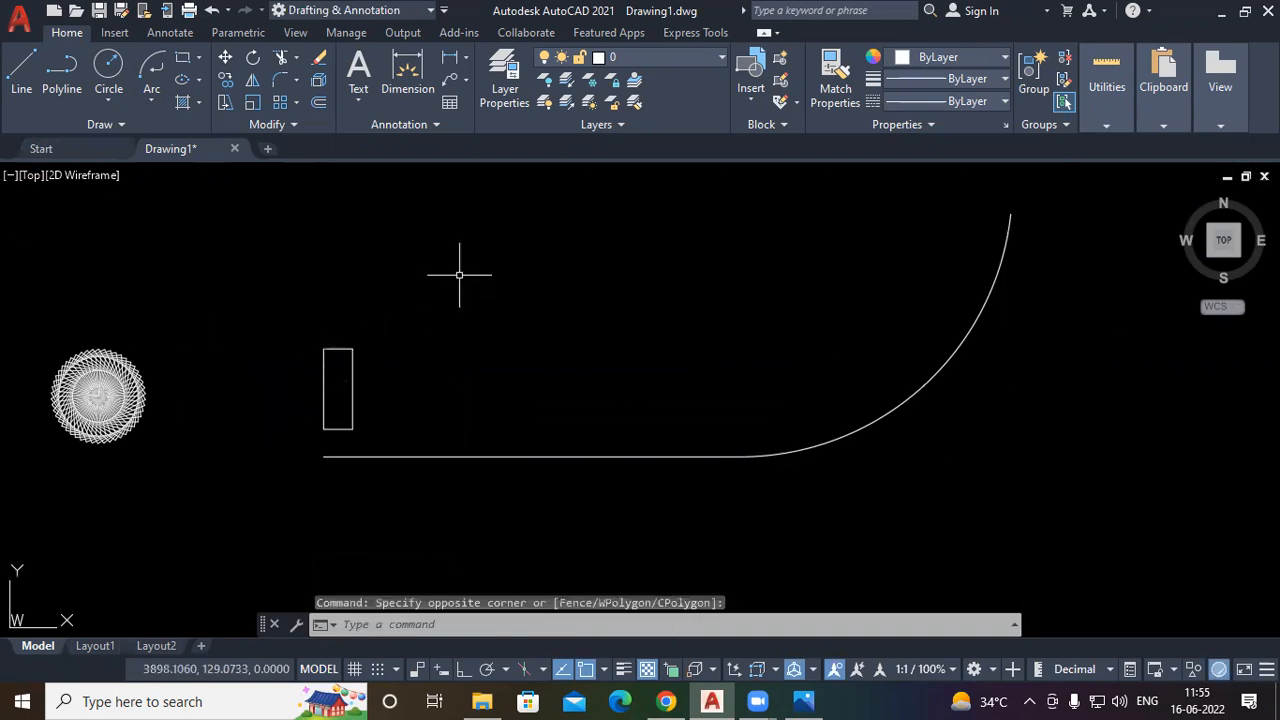
left_click(272, 365)
type("ar")
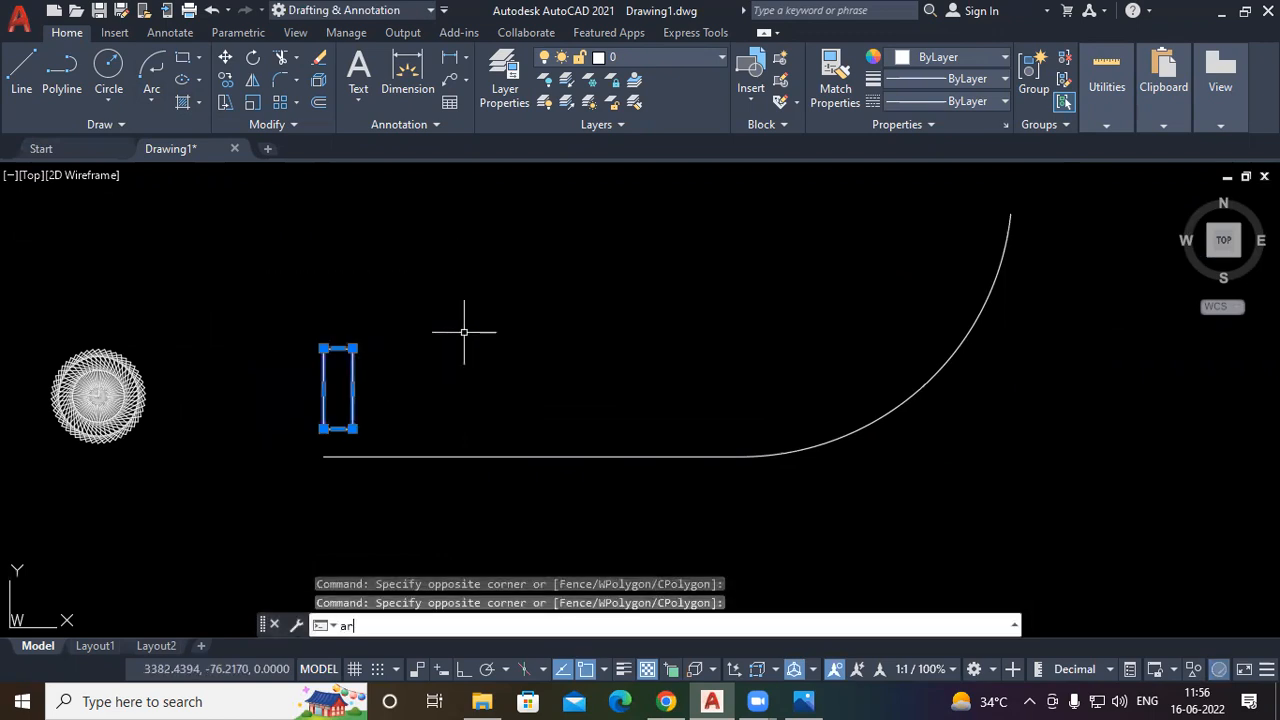
key("Return")
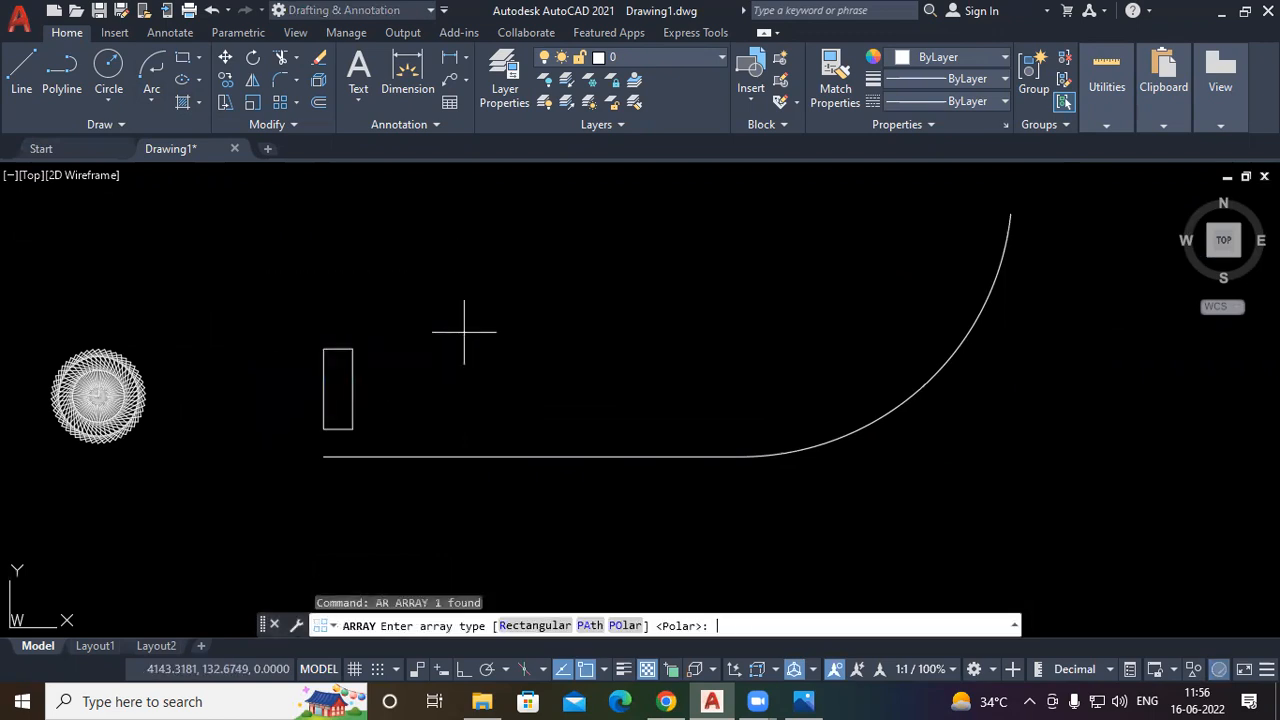
left_click(591, 626)
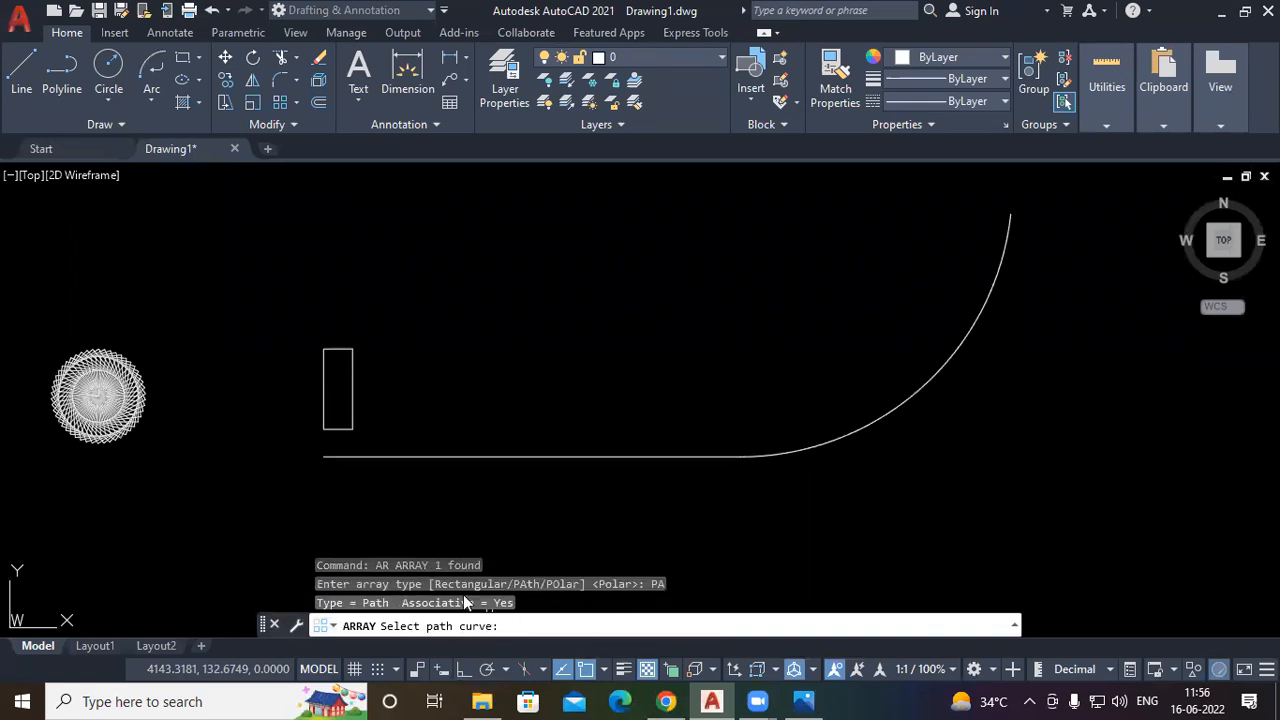
left_click(484, 455)
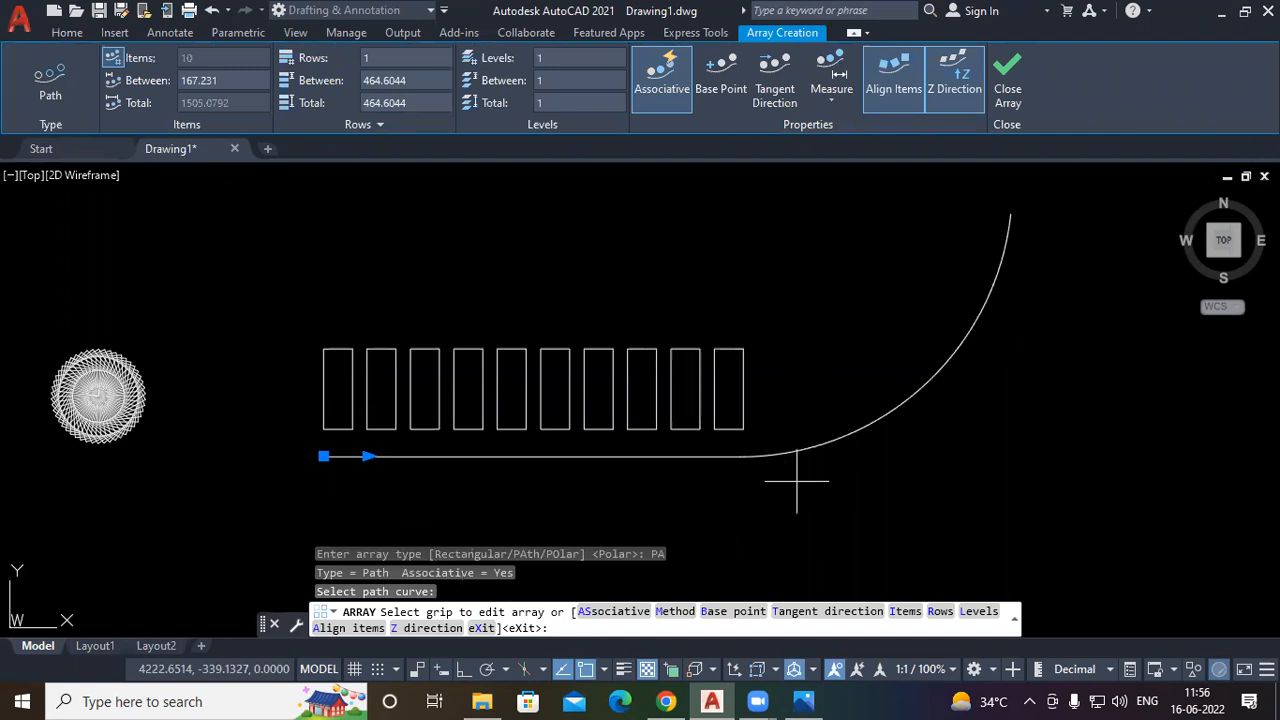
key("Escape")
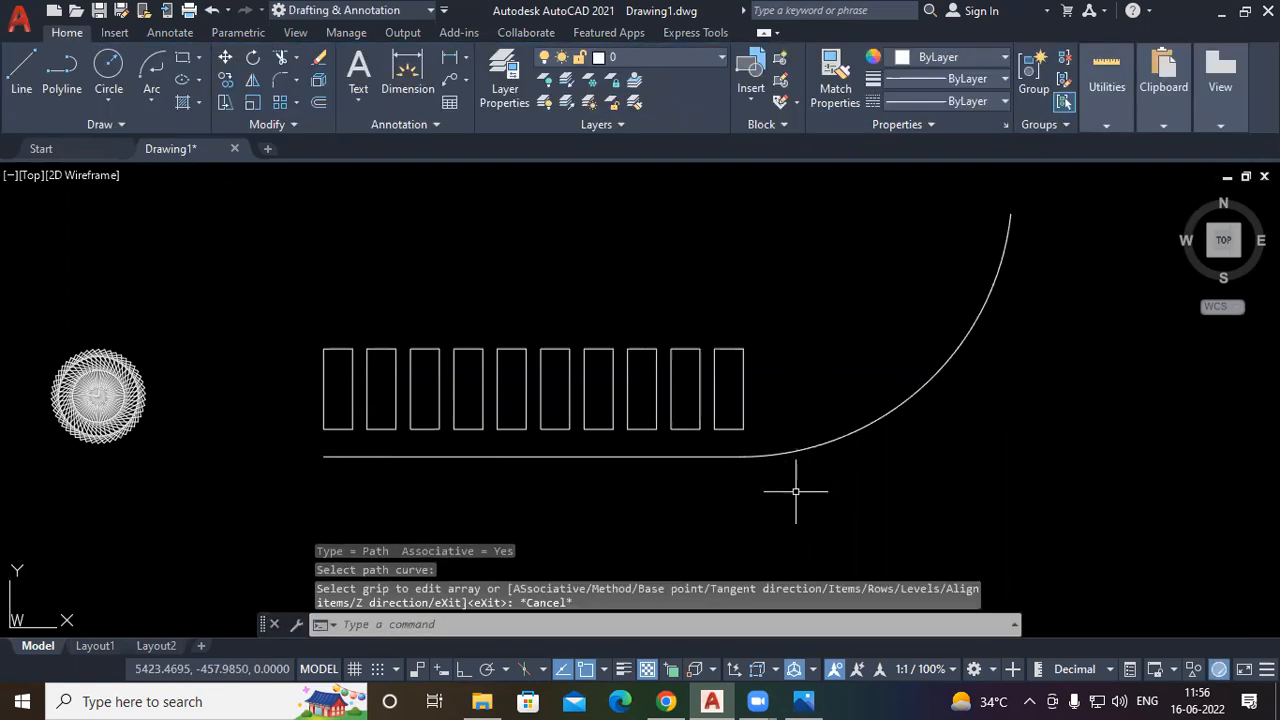
key("ctrl+z")
Join the straight line and the tangent arc into one polyline
left_click(835, 406)
left_click(660, 523)
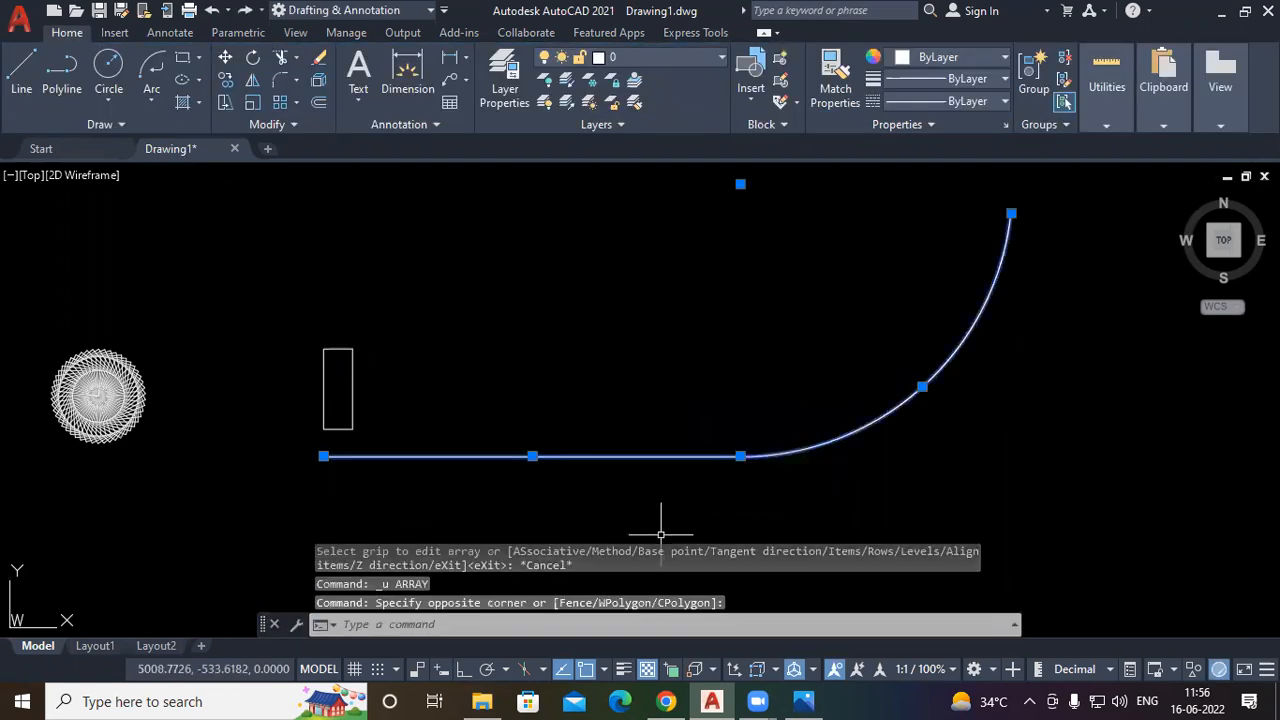
type("j")
key("Return")
left_click(991, 449)
left_click(834, 289)
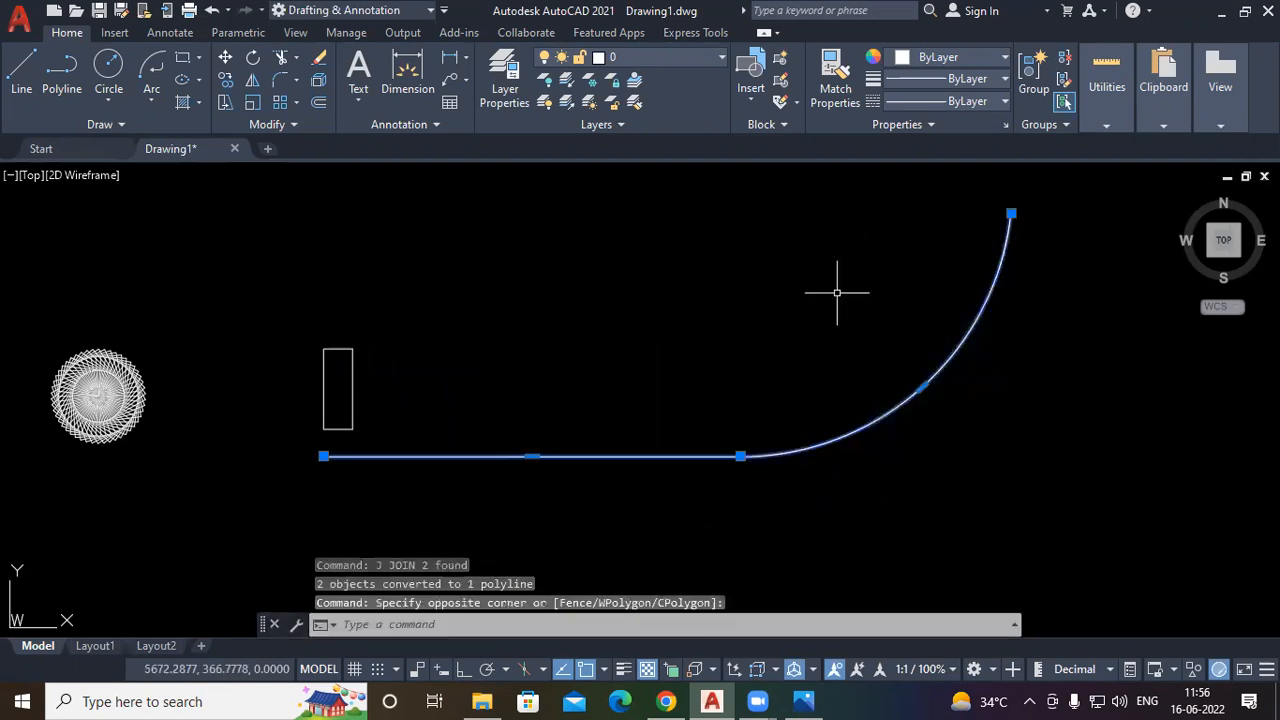
key("Escape")
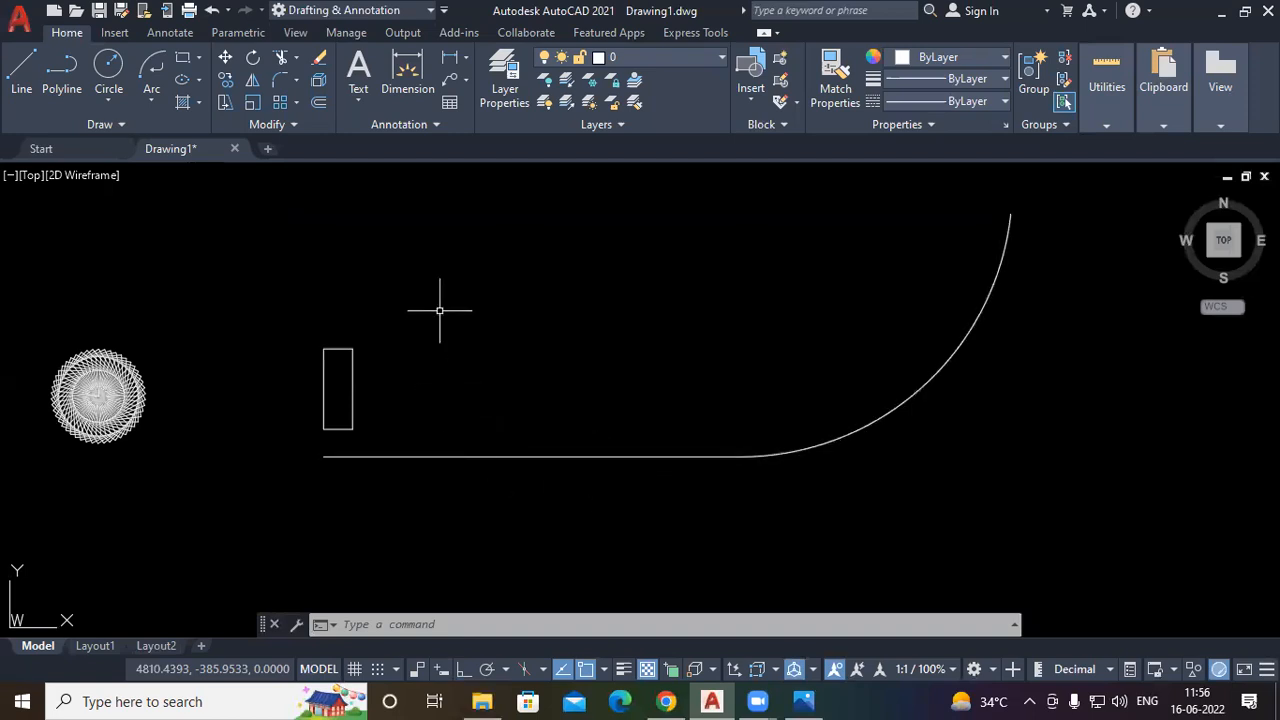
Create an associative path array of the narrow rectangle along the joined polyline and finish the array
left_click(387, 322)
left_click(318, 364)
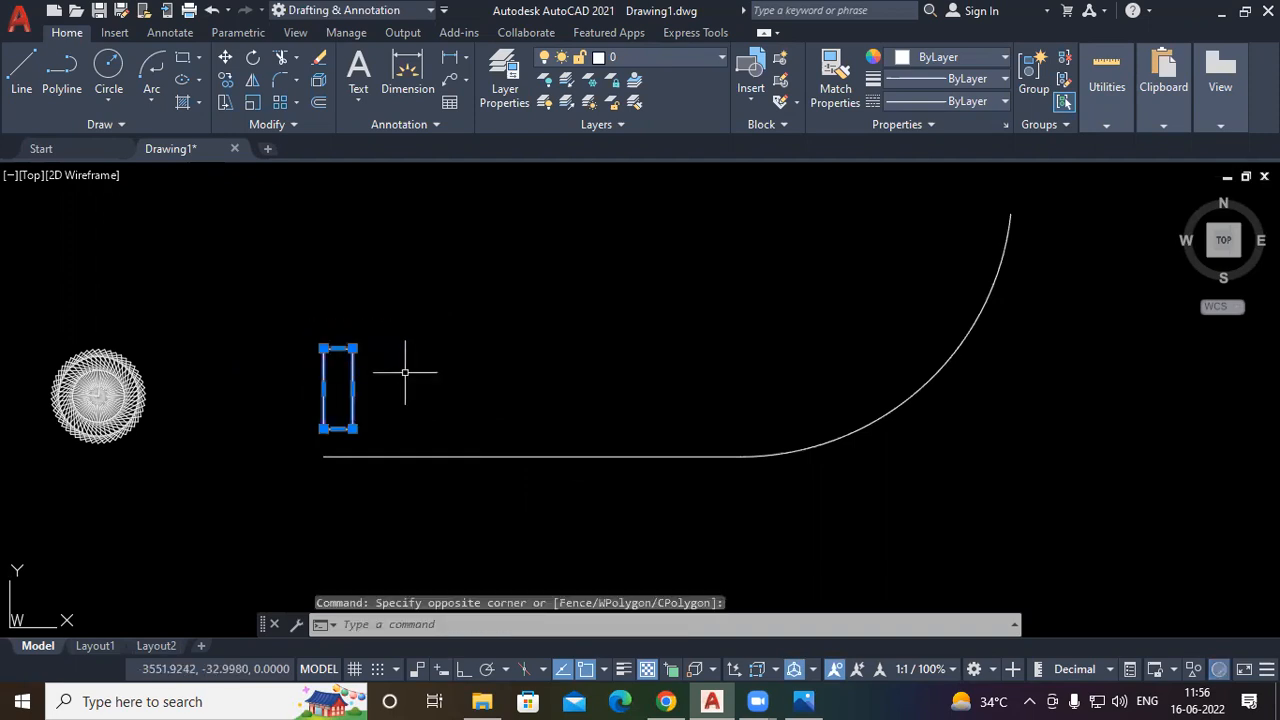
type("ar")
key("Return")
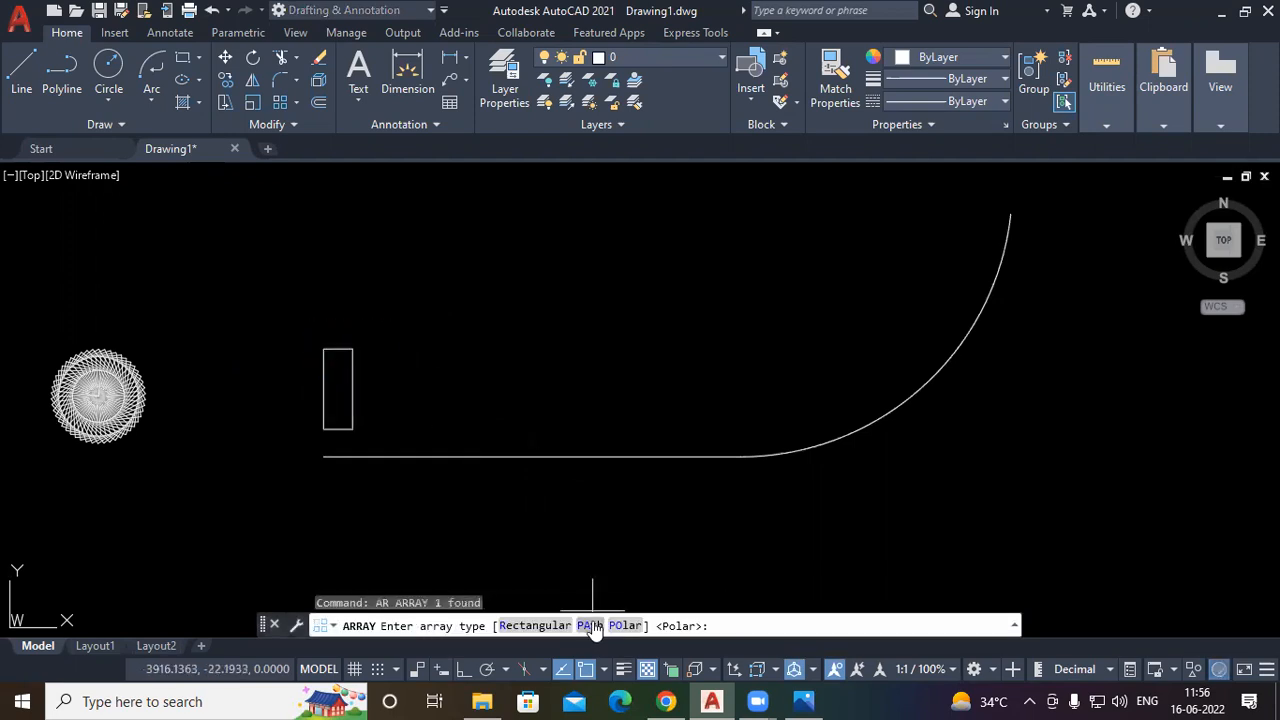
left_click(590, 626)
left_click(586, 457)
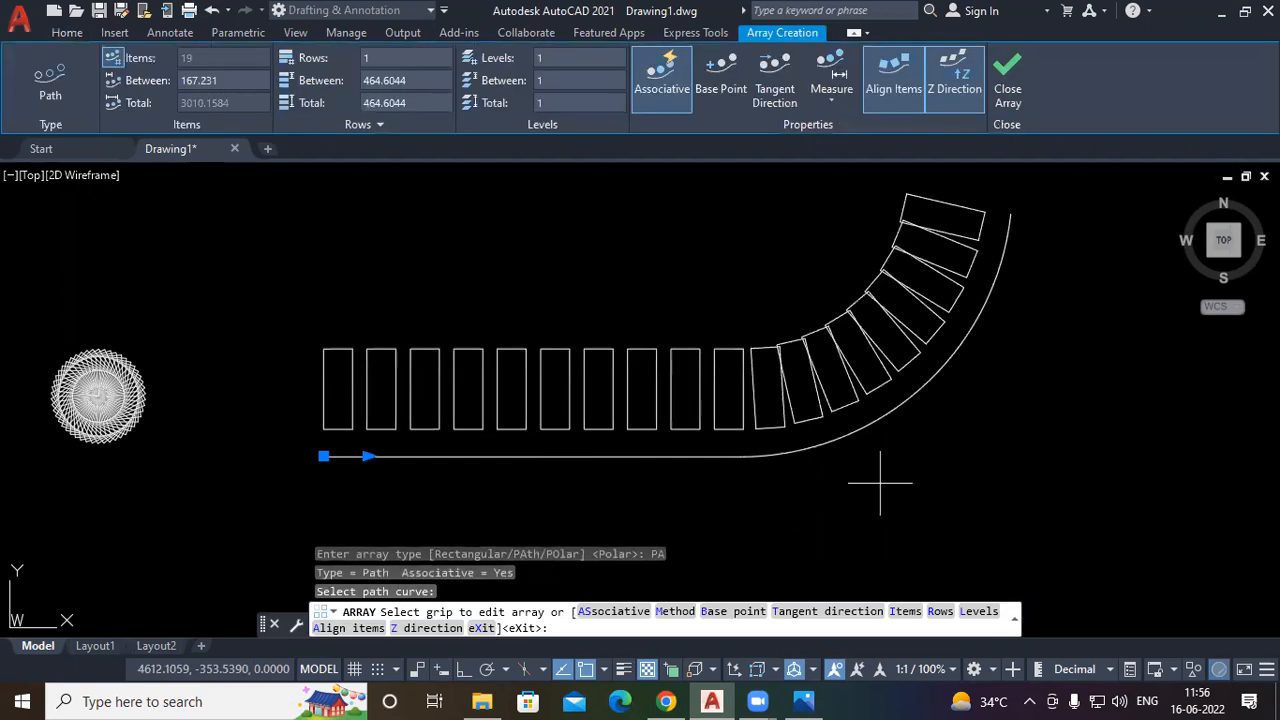
middle_click_drag(880, 482, 847, 485)
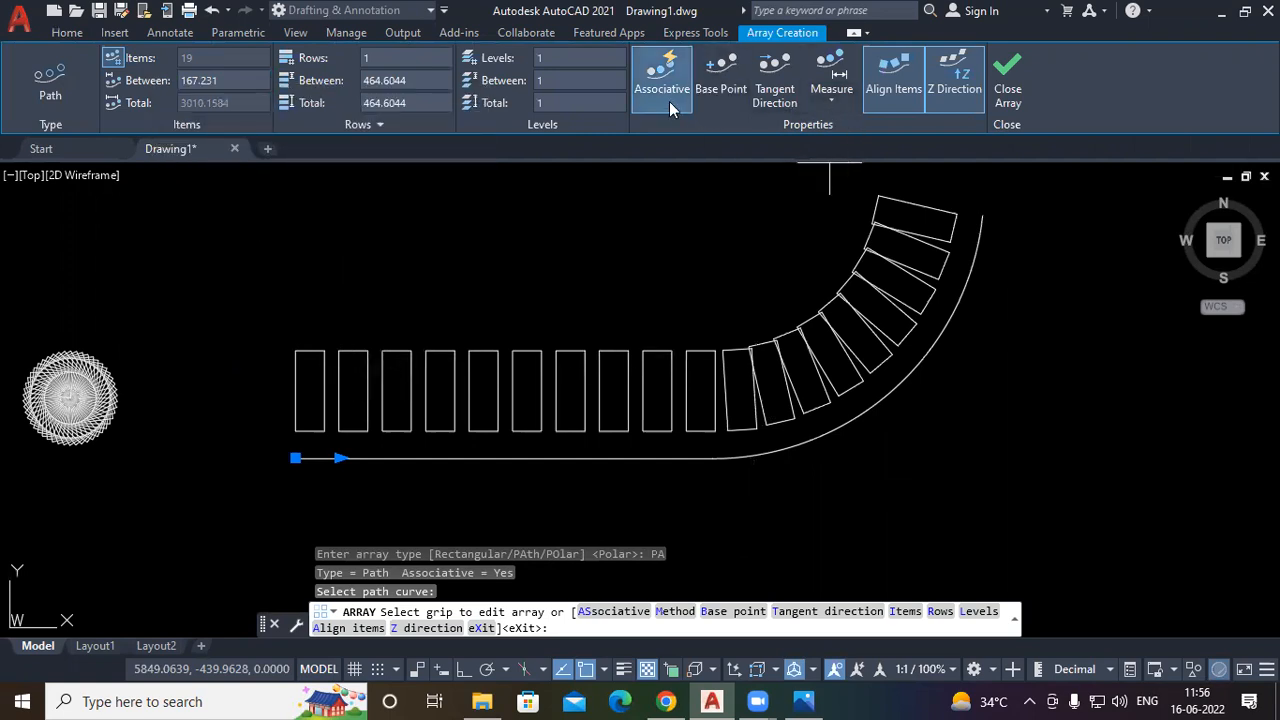
left_click(1010, 92)
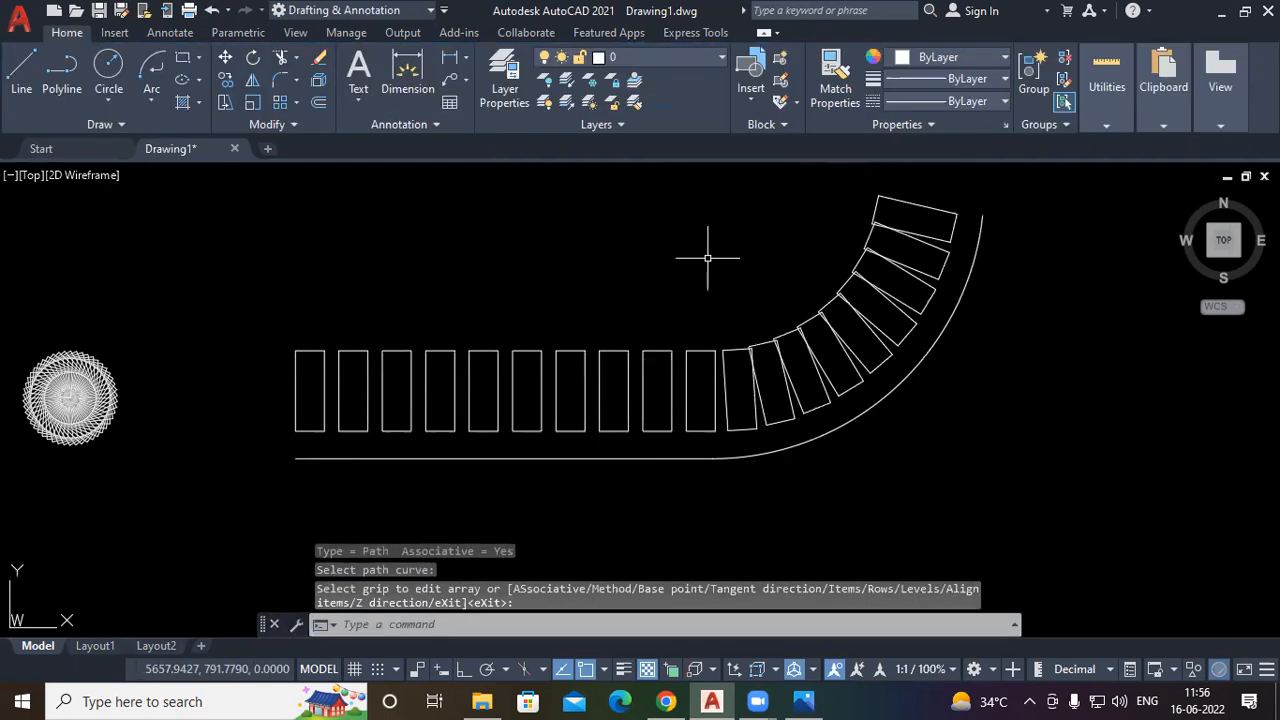
Switch the rectangle path array to the Divide method and try item counts of 10, 25 and 15
left_click(818, 320)
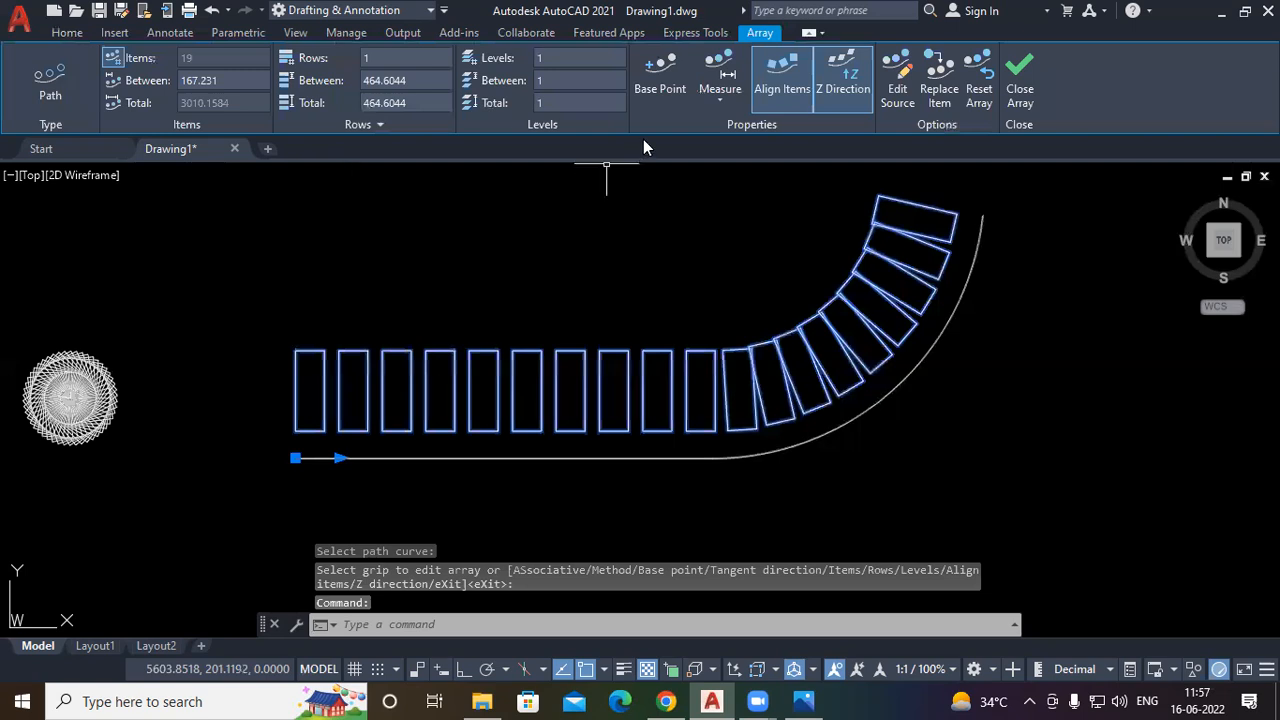
left_click(730, 104)
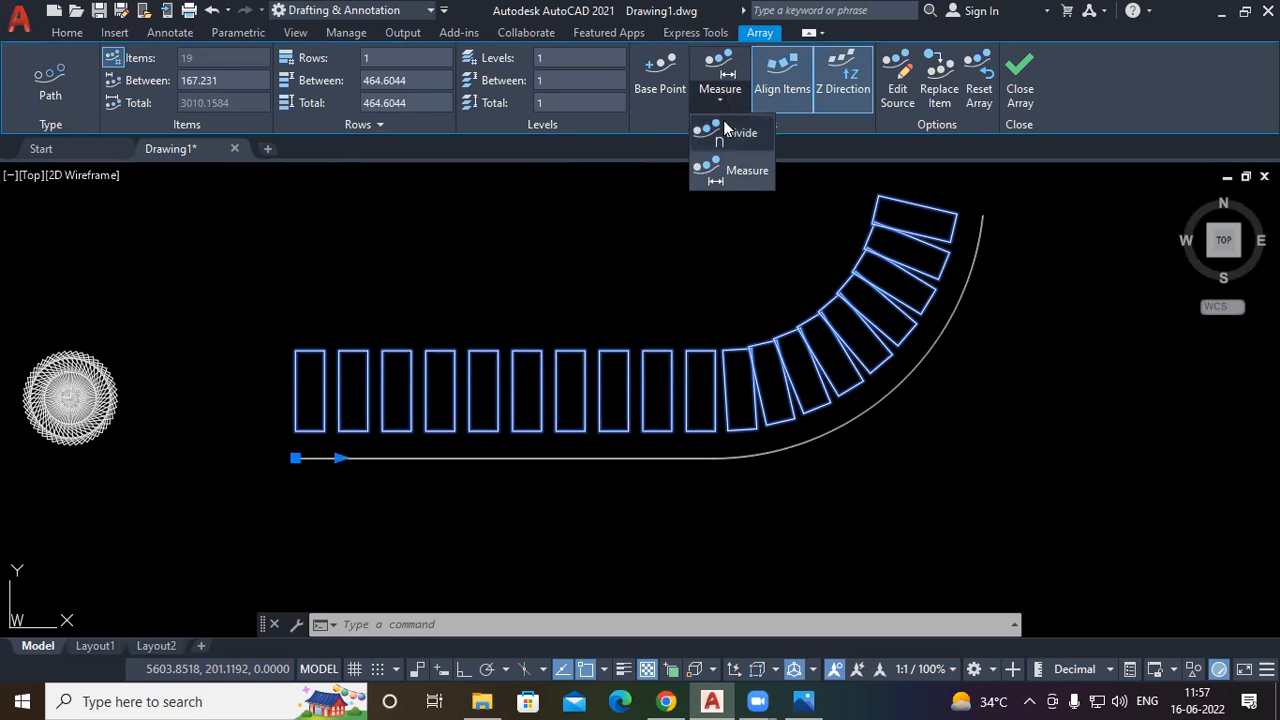
left_click(729, 132)
left_click(168, 60)
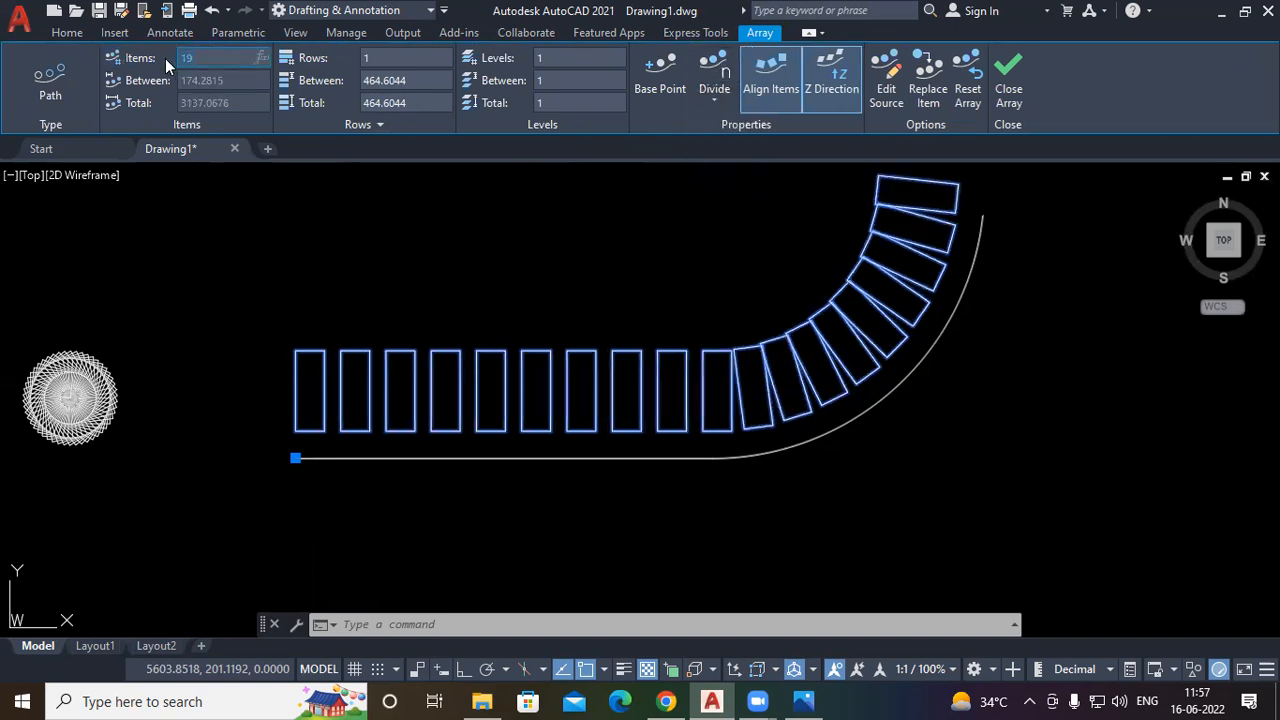
type("10")
key("Return")
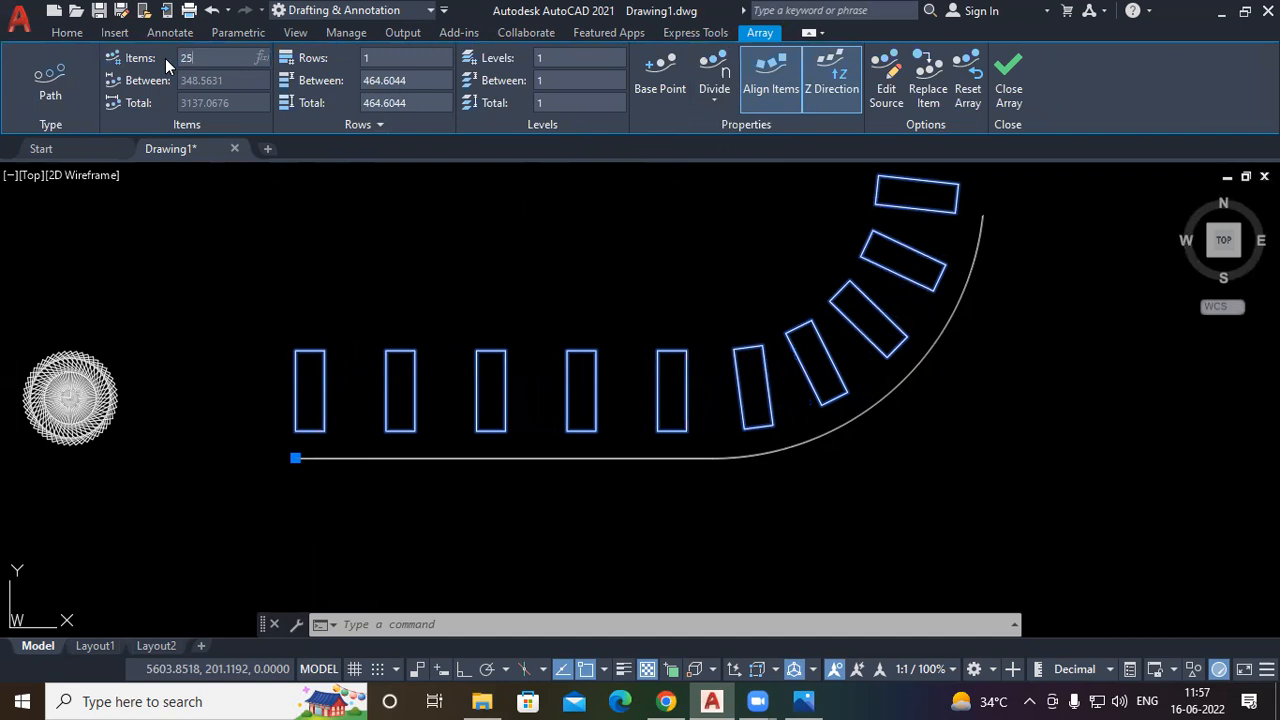
type("25")
key("Return")
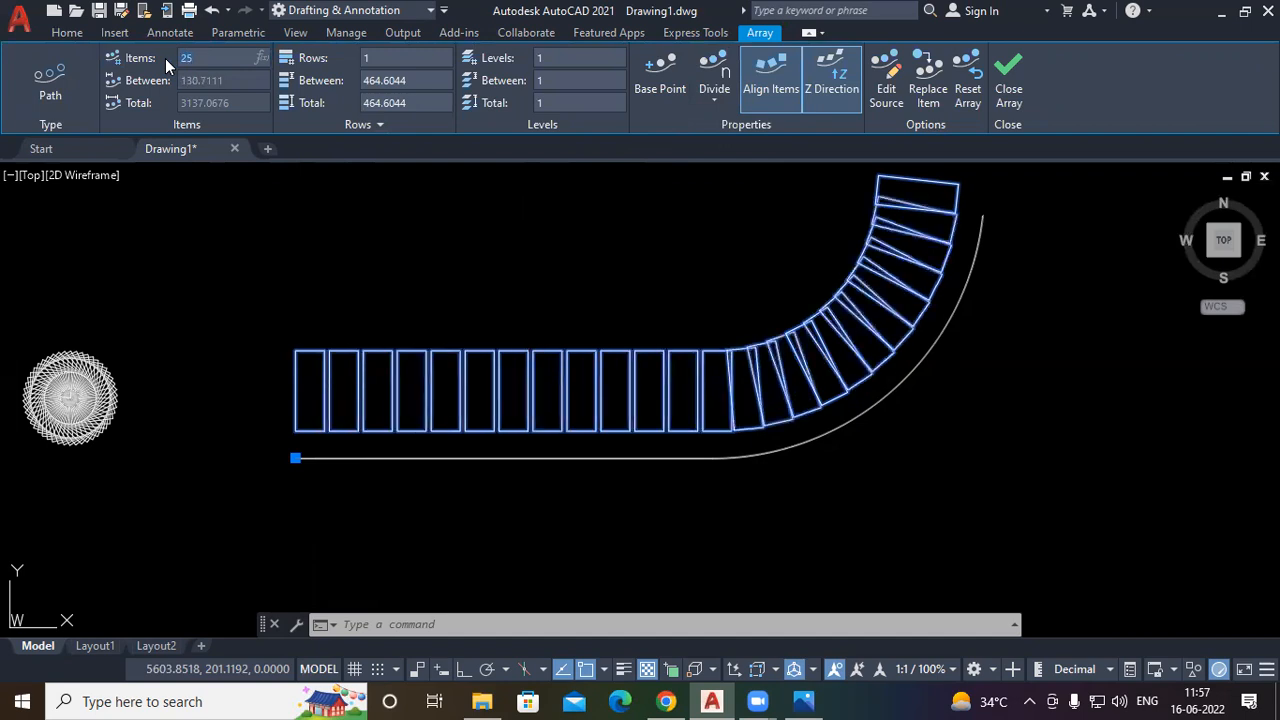
type("15")
key("Return")
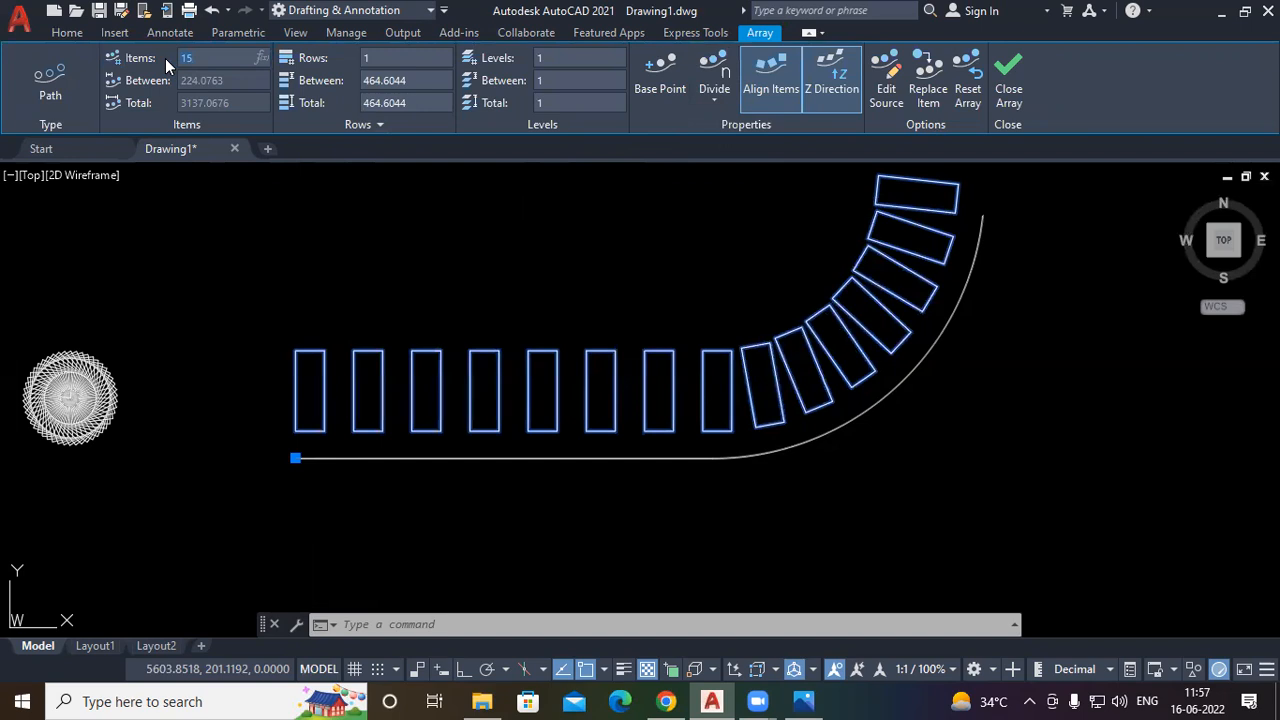
Return the path array to the Measure method and try item spacings of 500, 50 and 150, settling on 250
left_click(714, 98)
left_click(728, 166)
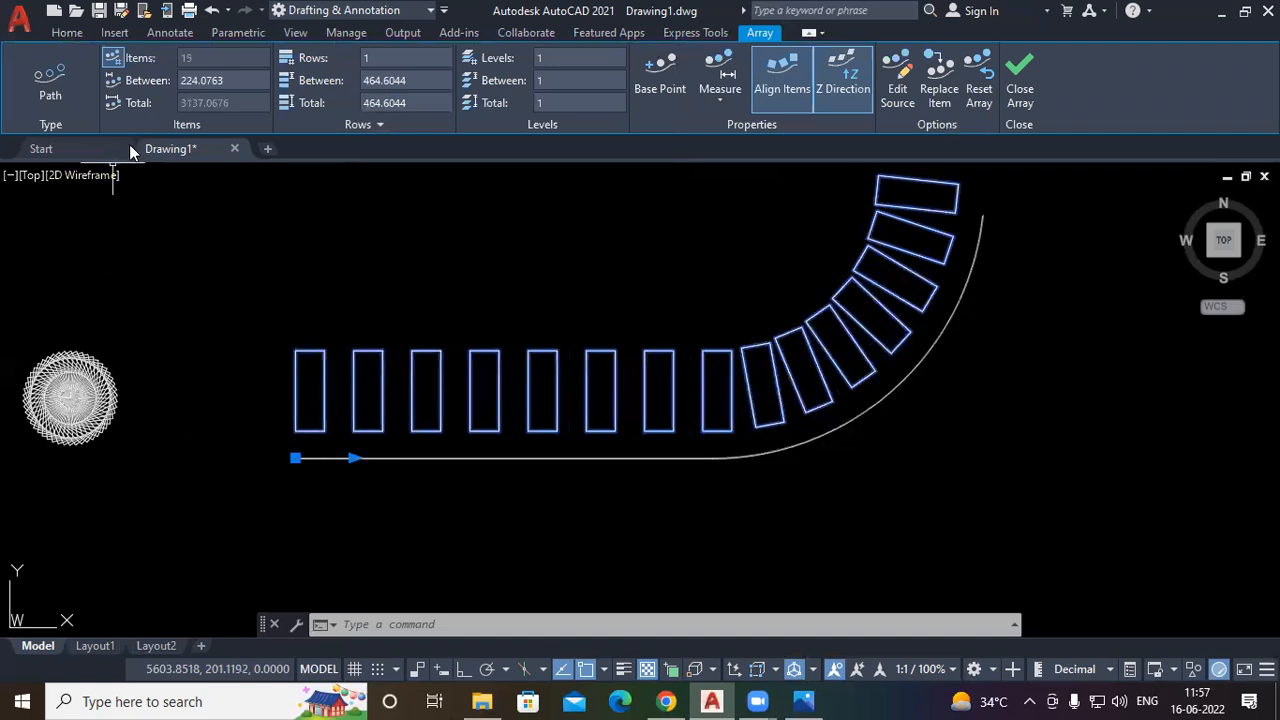
left_click(230, 86)
type("500")
key("Return")
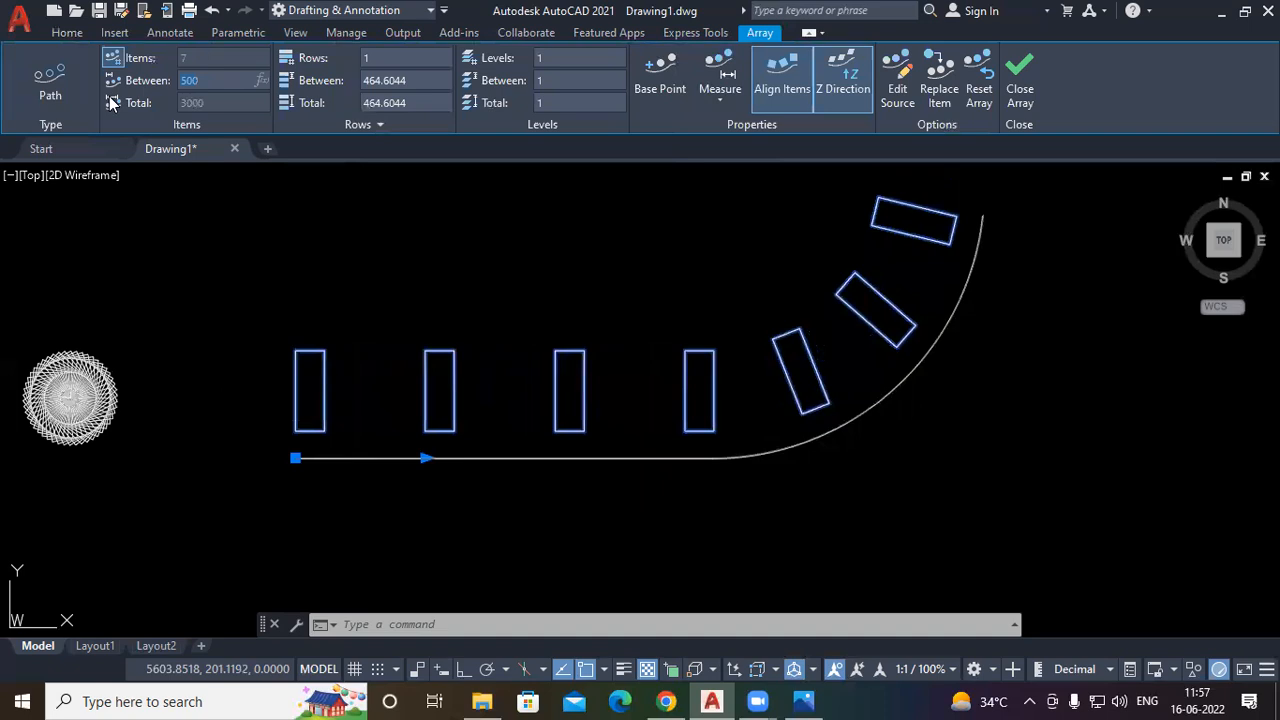
type("50")
key("Return")
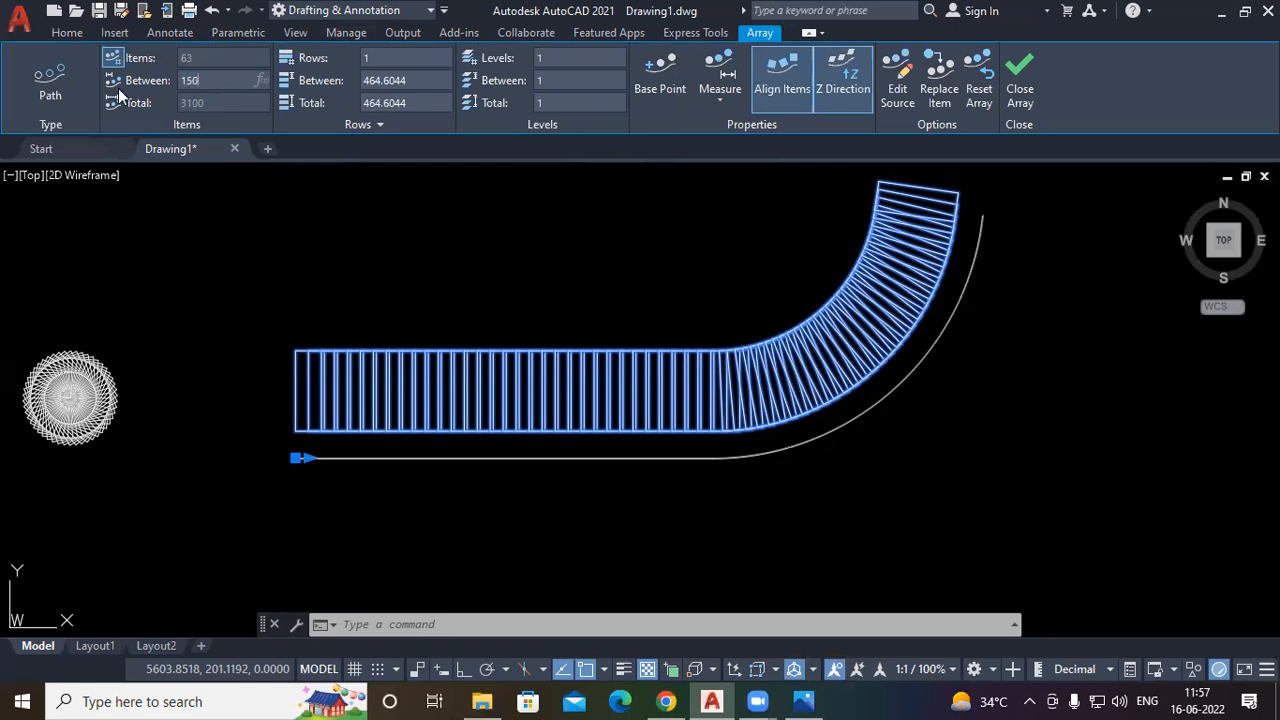
key("Return")
middle_click_drag(603, 301, 591, 329)
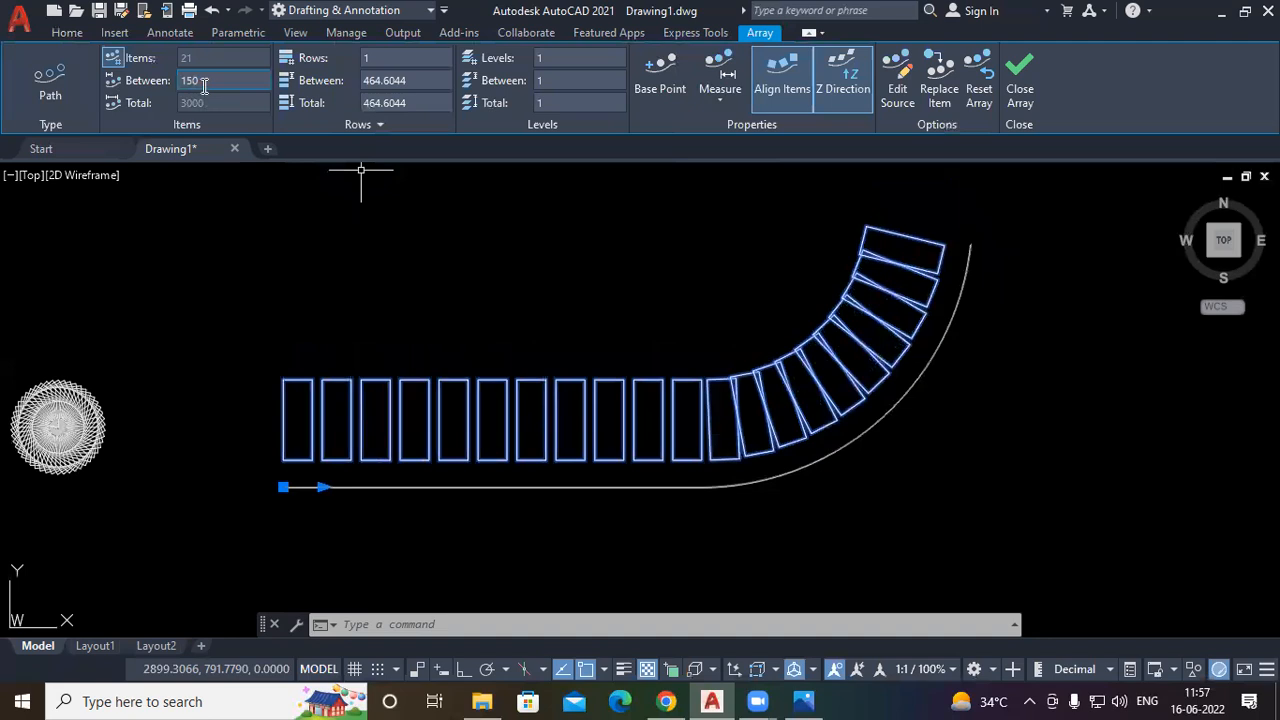
type("250")
key("Return")
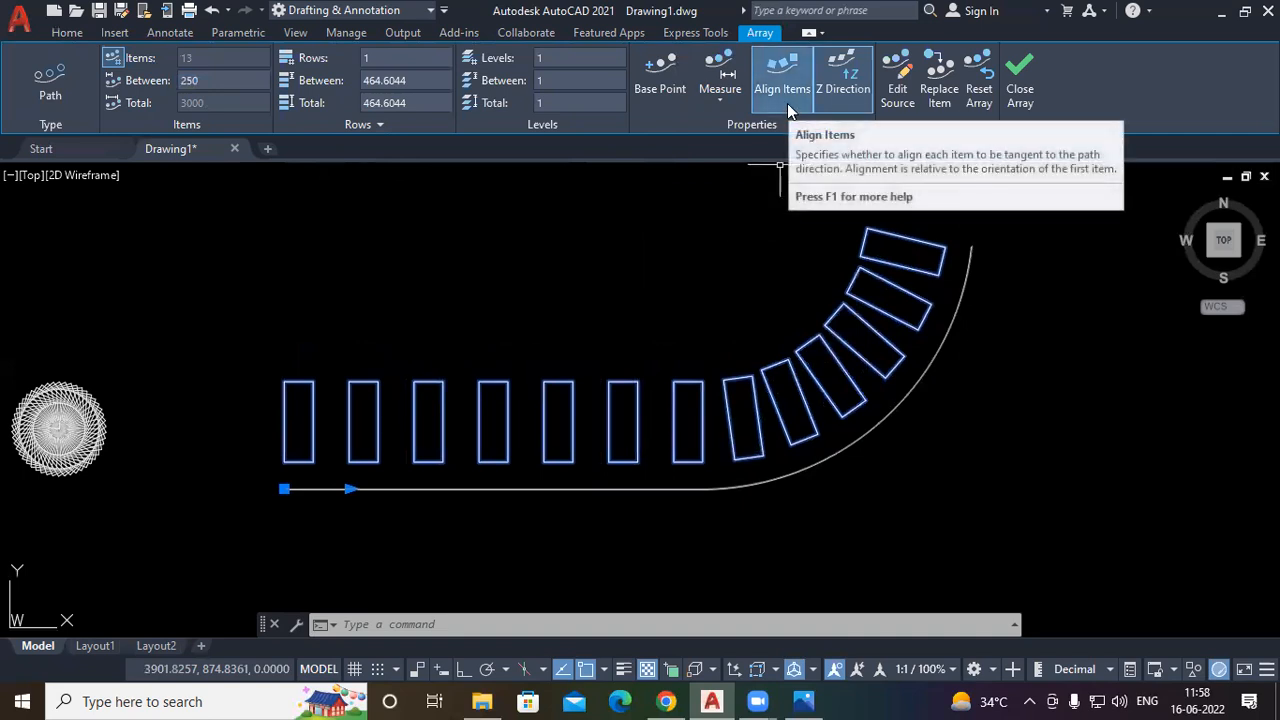
Set the path array's base point to the centre of the first rectangle so the items are centred on the path
left_click(650, 97)
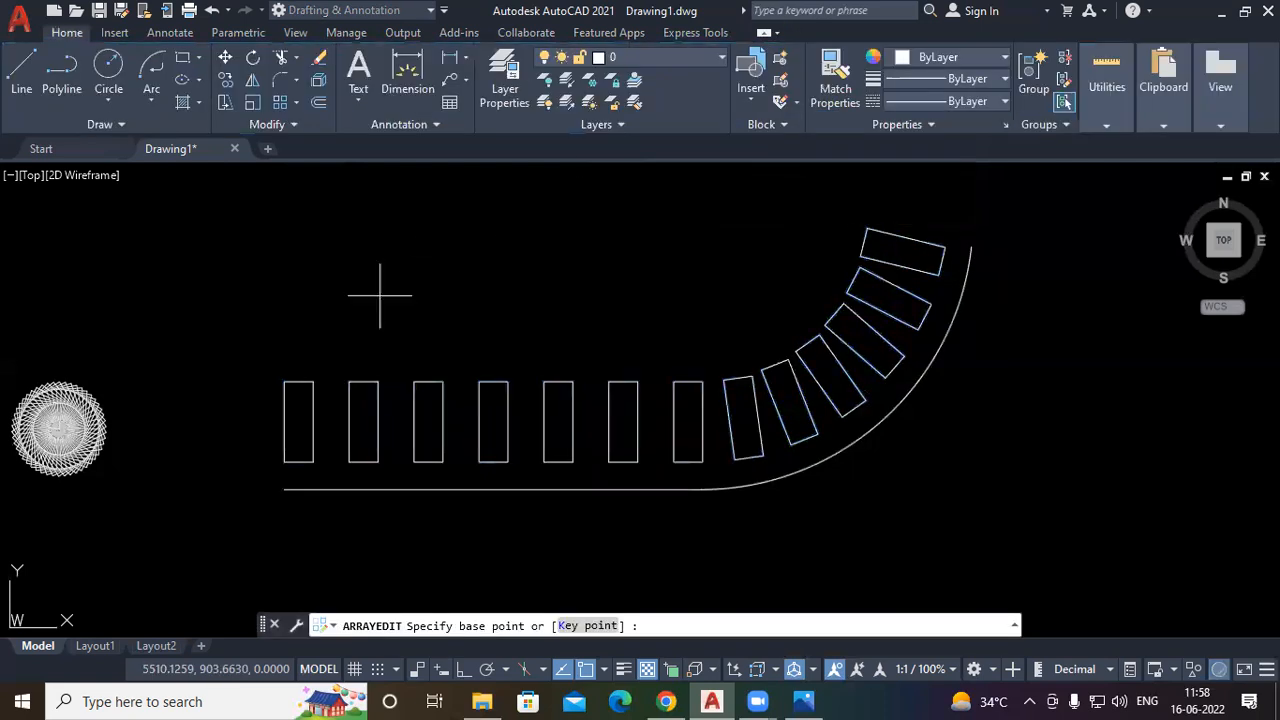
left_click(298, 421)
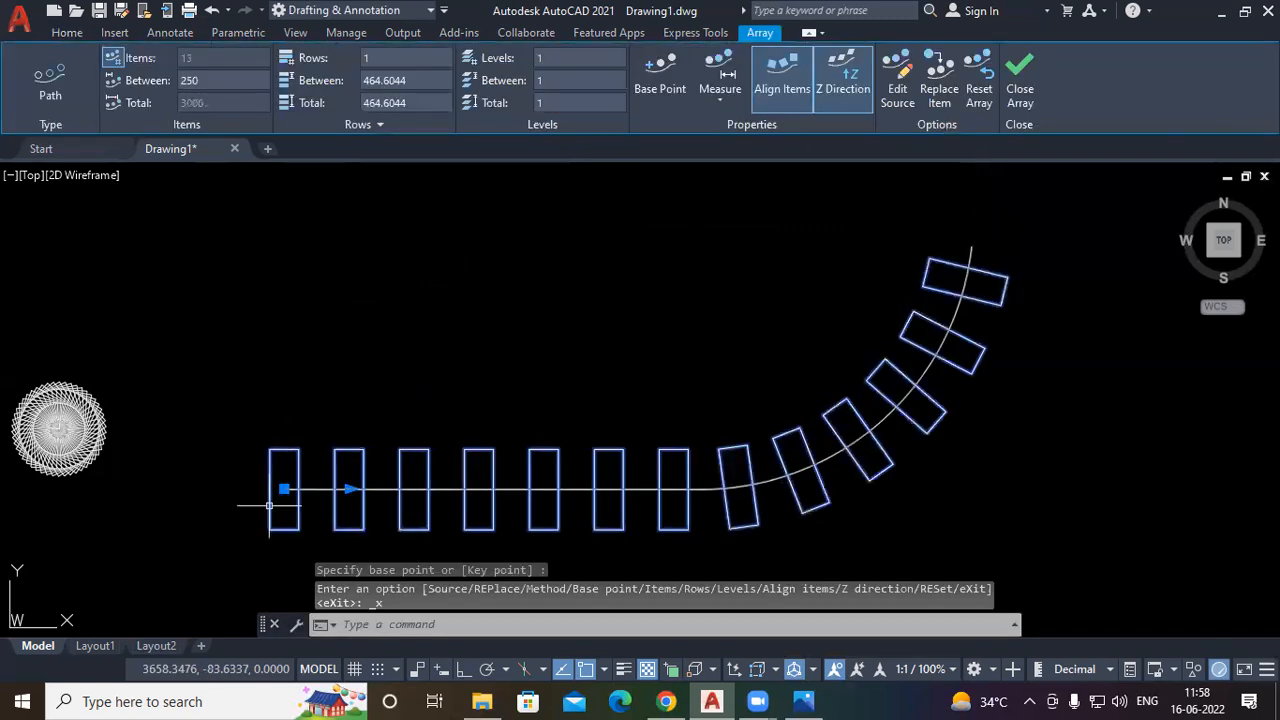
middle_click_drag(609, 385, 635, 349)
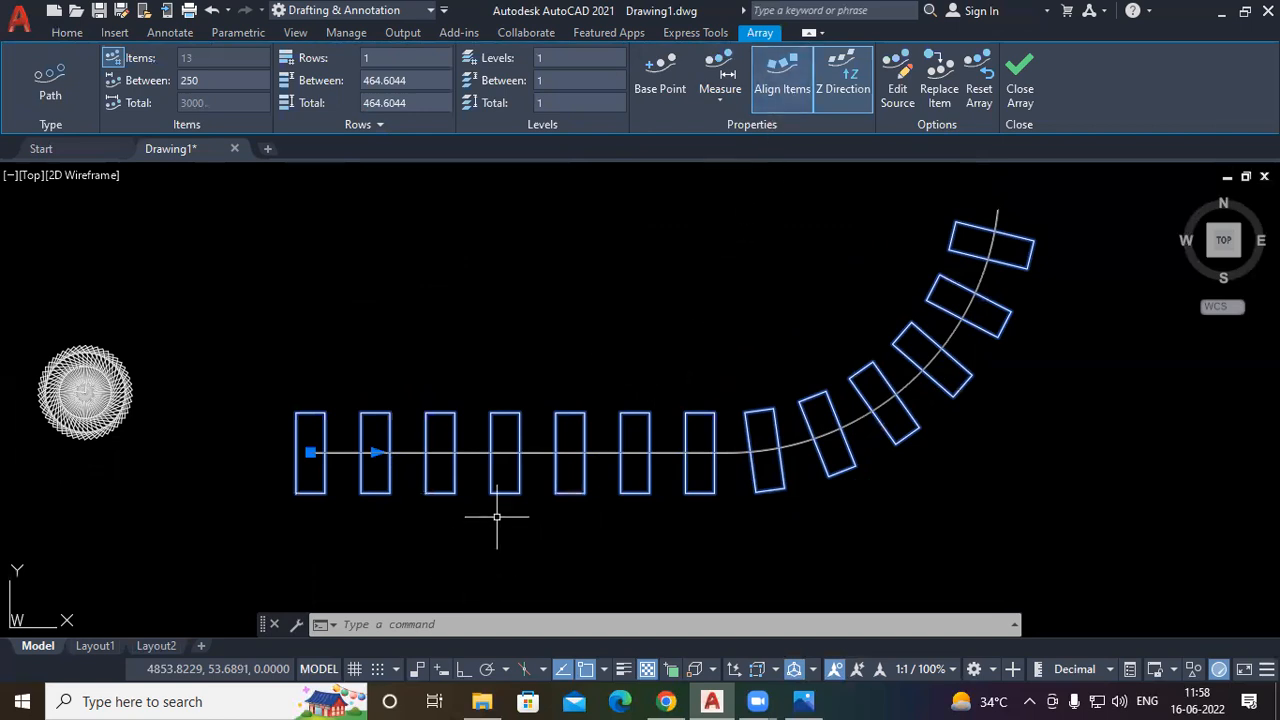
Turn off item alignment along the path for the array, and turn it back on
middle_click_drag(377, 484, 280, 537)
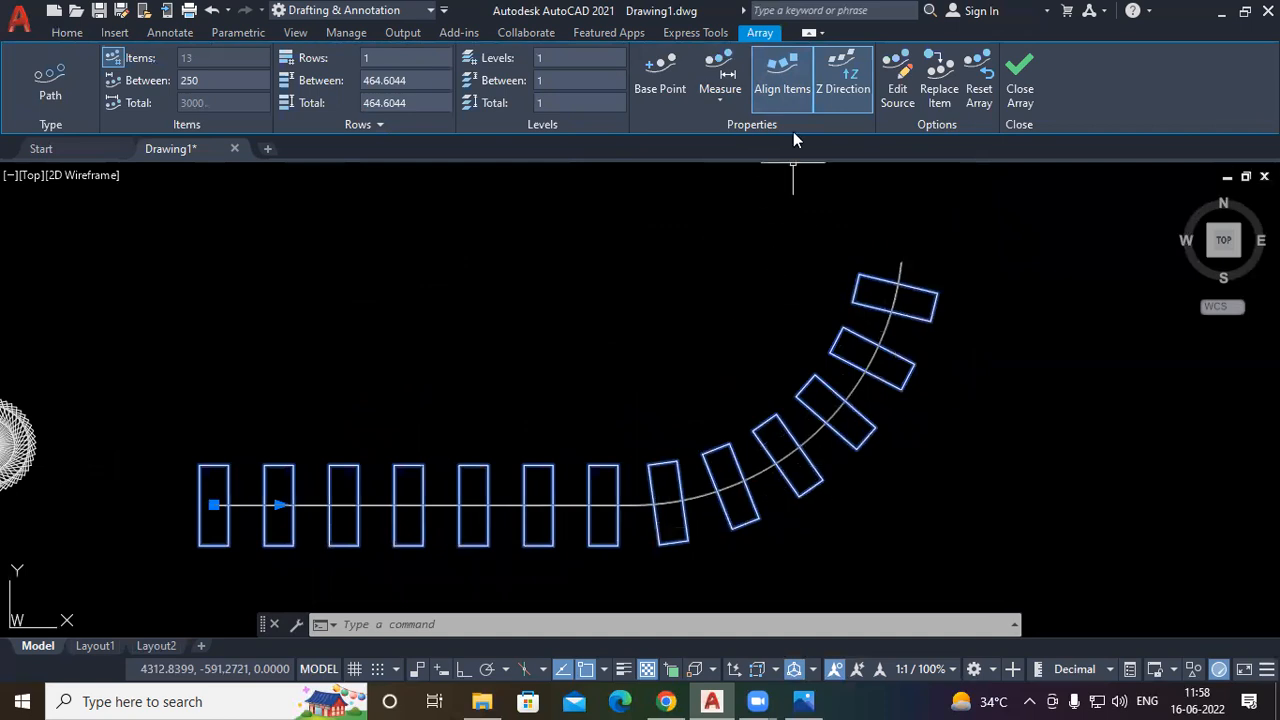
left_click(785, 90)
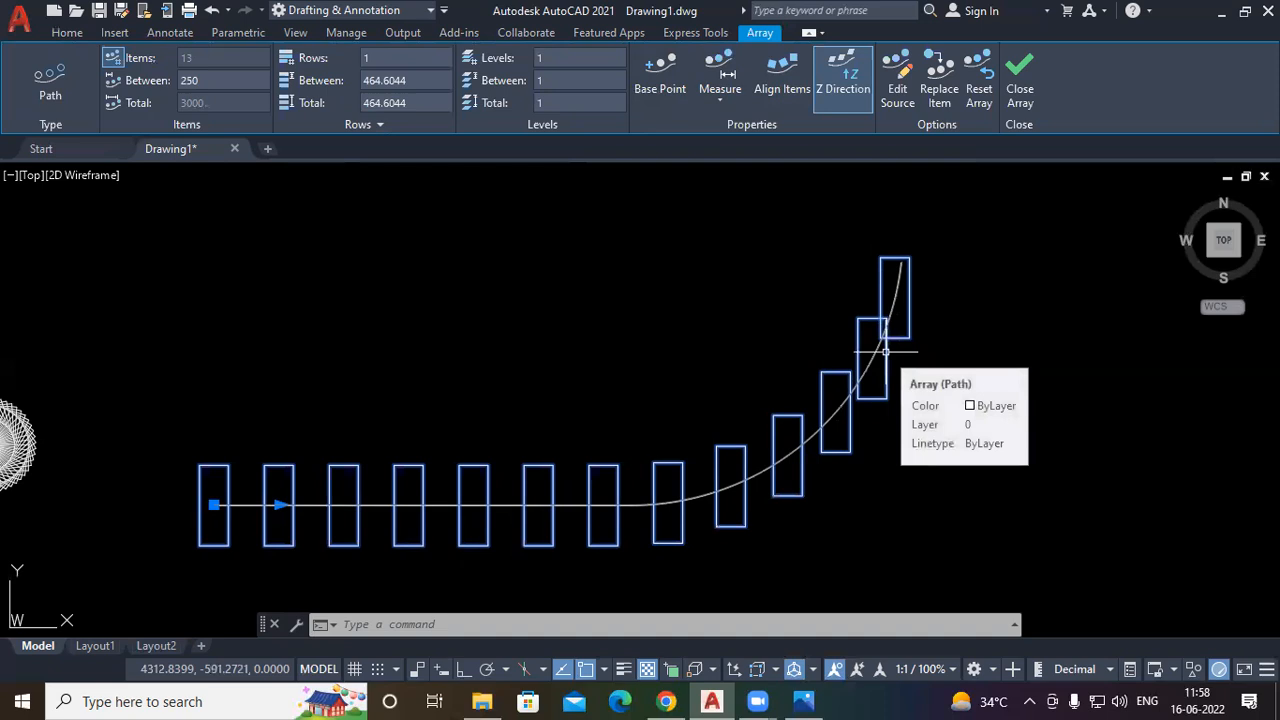
left_click(782, 78)
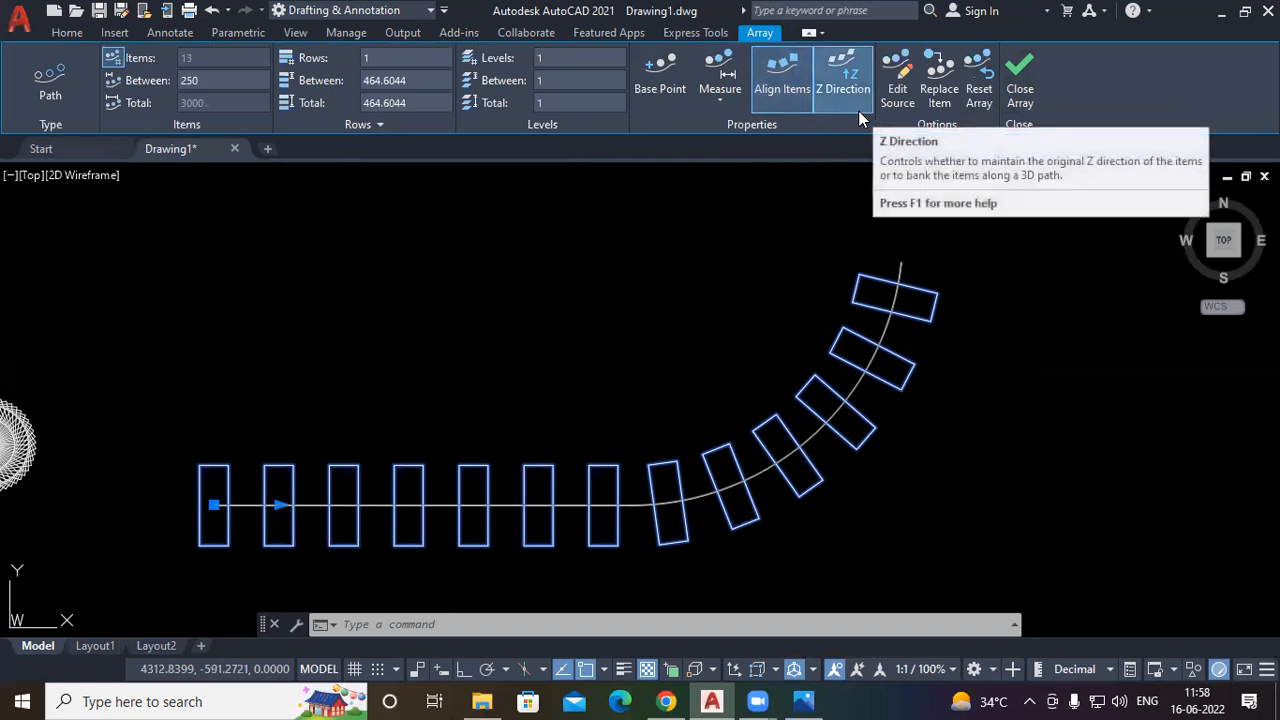
Edit the array's source through the first rectangle and draw a diagonal line from its top-left to its bottom-right corner
left_click(890, 103)
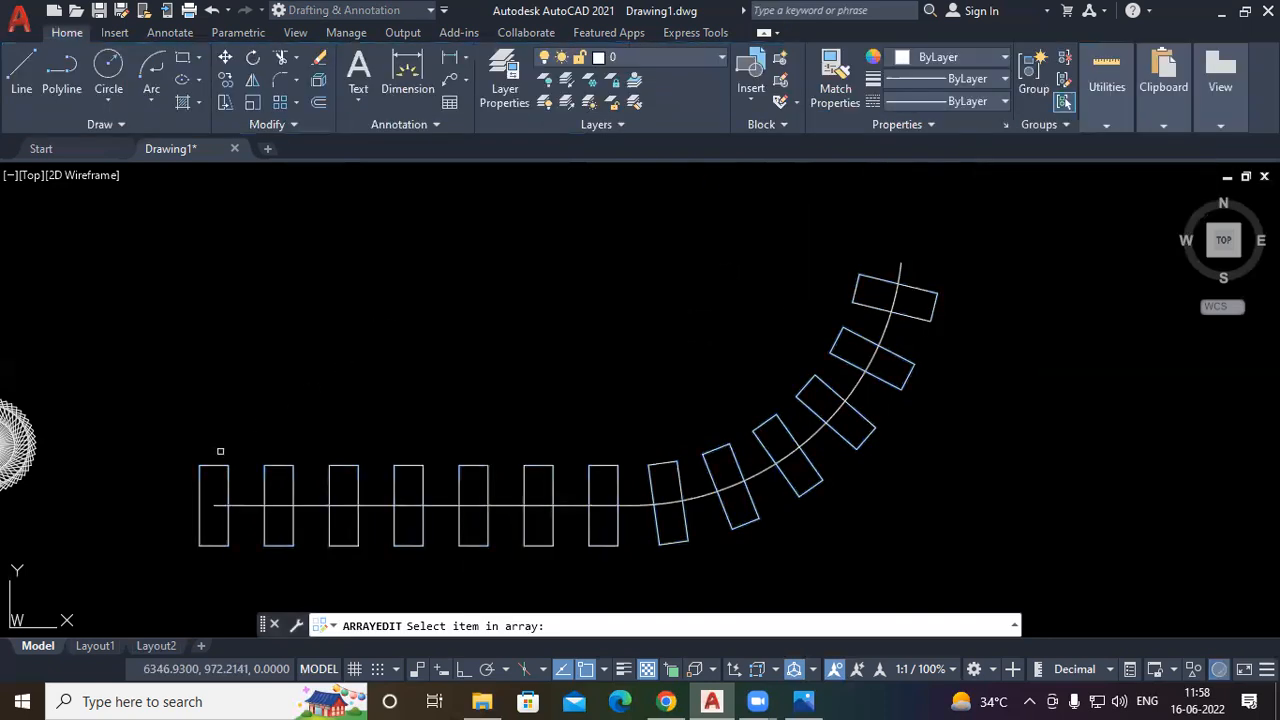
left_click(201, 457)
middle_click_drag(333, 454, 482, 389)
scroll(396, 430, "up", 4)
middle_click_drag(396, 430, 525, 430)
type("l")
key("Return")
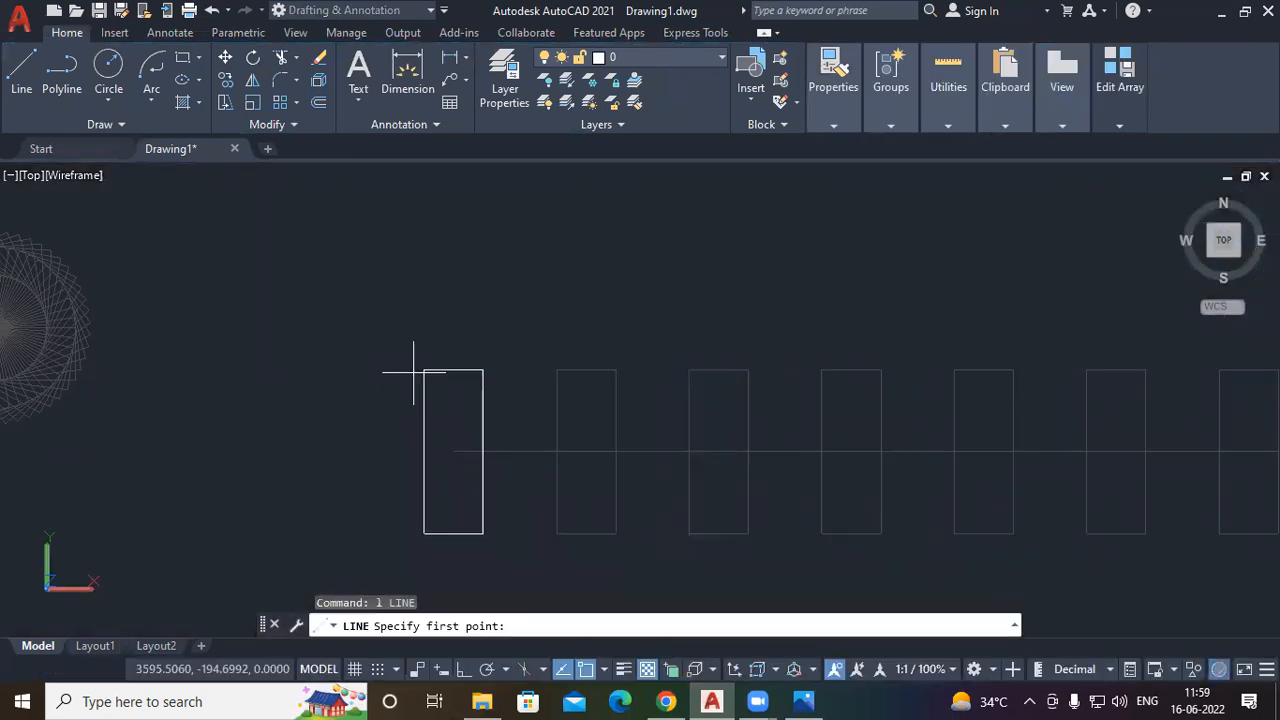
left_click(424, 371)
left_click(483, 533)
key("Return")
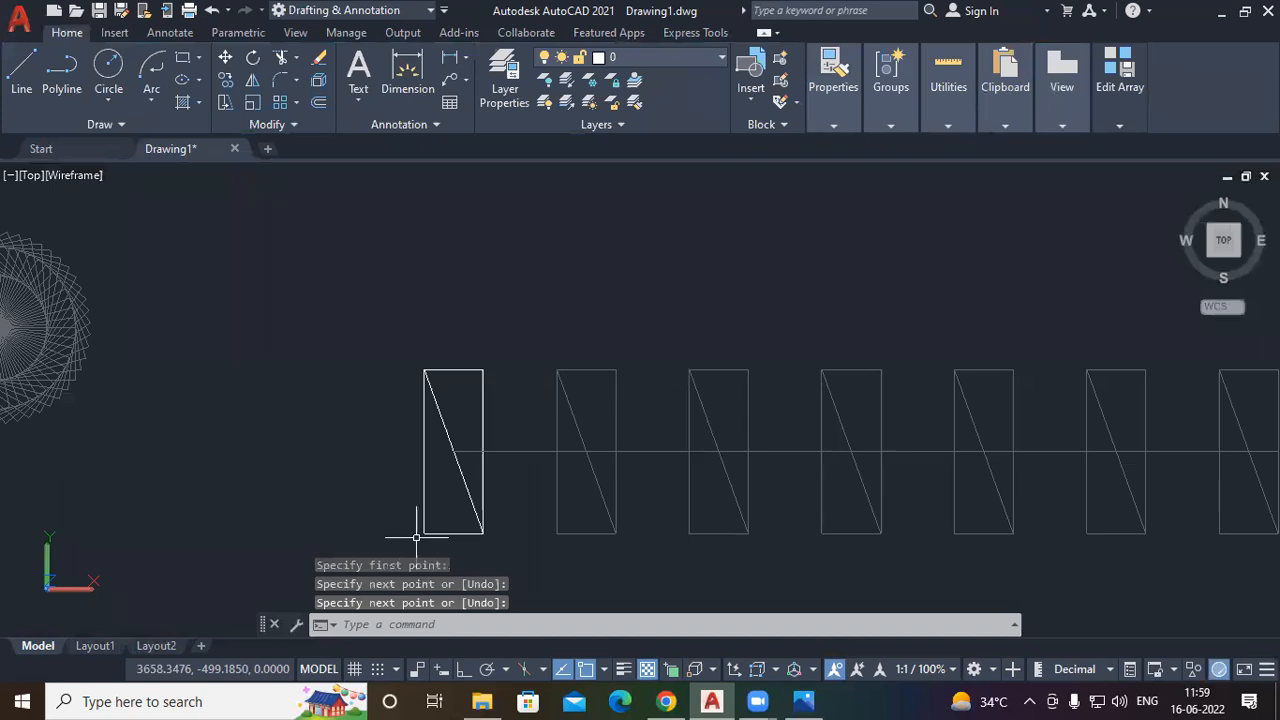
Draw the opposite diagonal from the source rectangle's bottom-left to its top-right corner and save the changes to the array
key("Return")
left_click(425, 533)
left_click(483, 371)
key("Return")
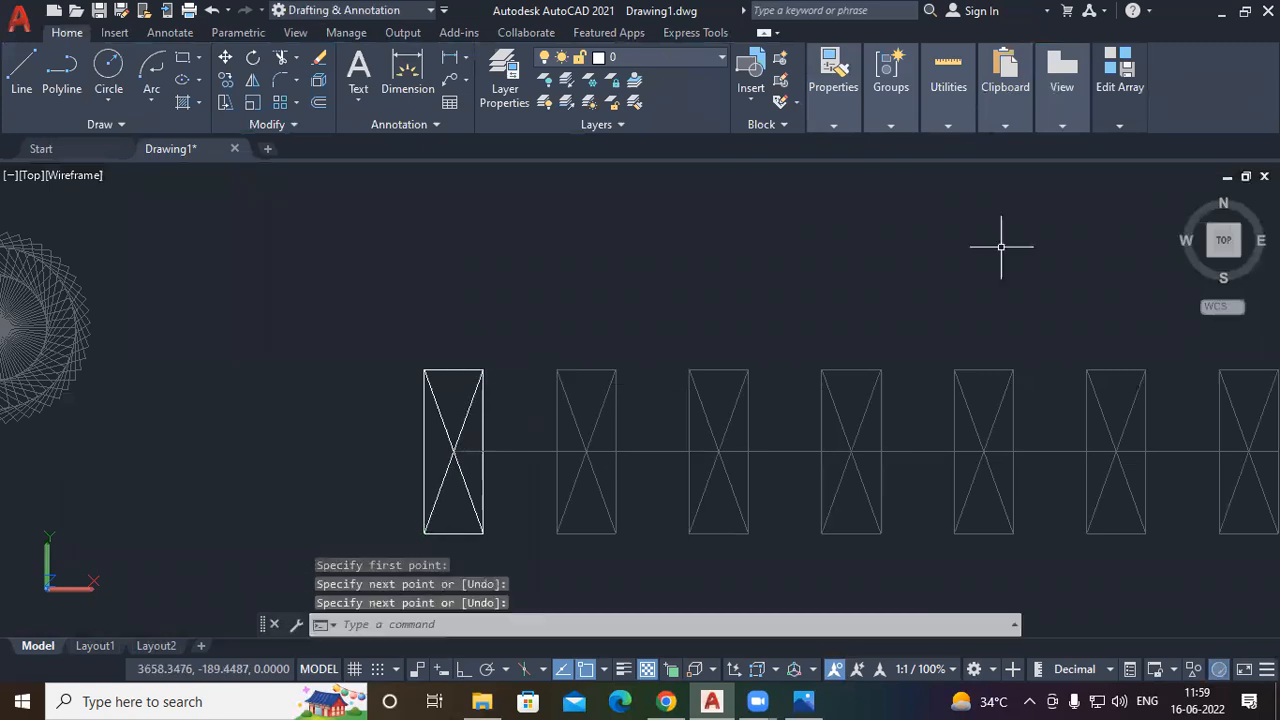
left_click(1120, 75)
left_click(1110, 162)
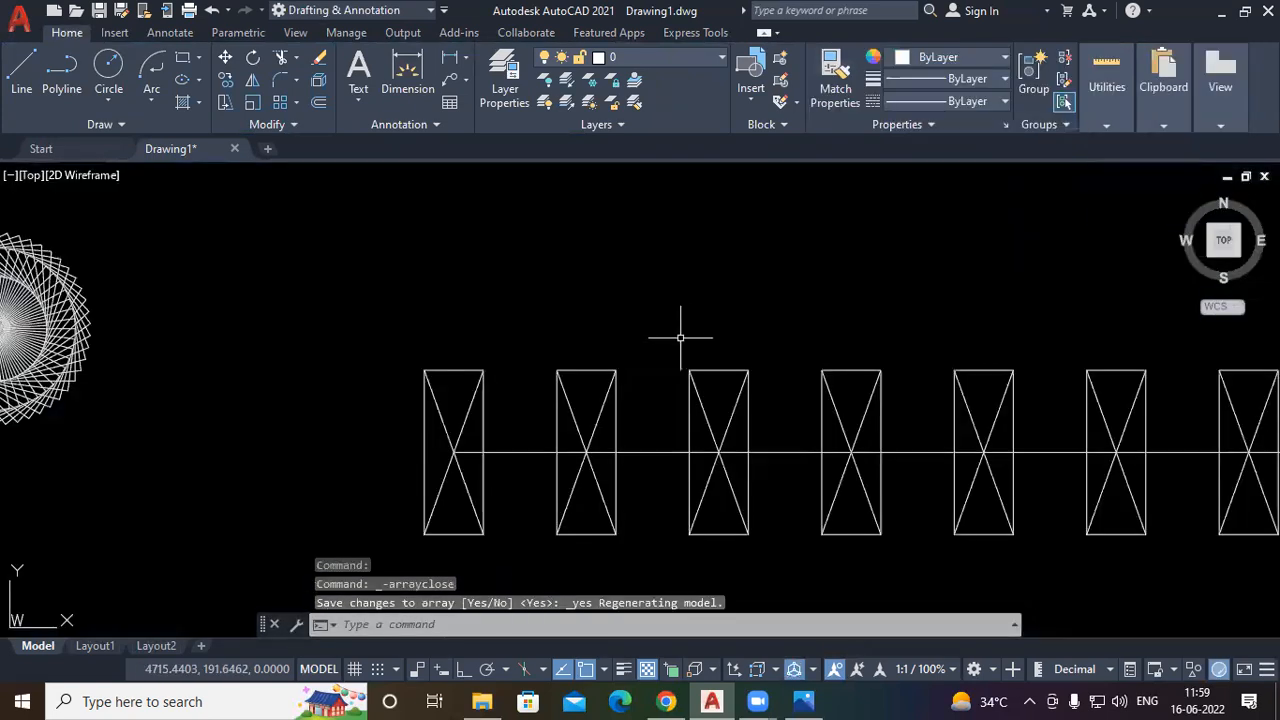
Start replacing items in the path array, using the small ring pattern nearest the large rosette with its centre as base point
scroll(597, 282, "down", 4)
mouse_move(651, 300)
middle_mouse_down()
mouse_move(563, 457)
mouse_move(609, 377)
middle_mouse_up()
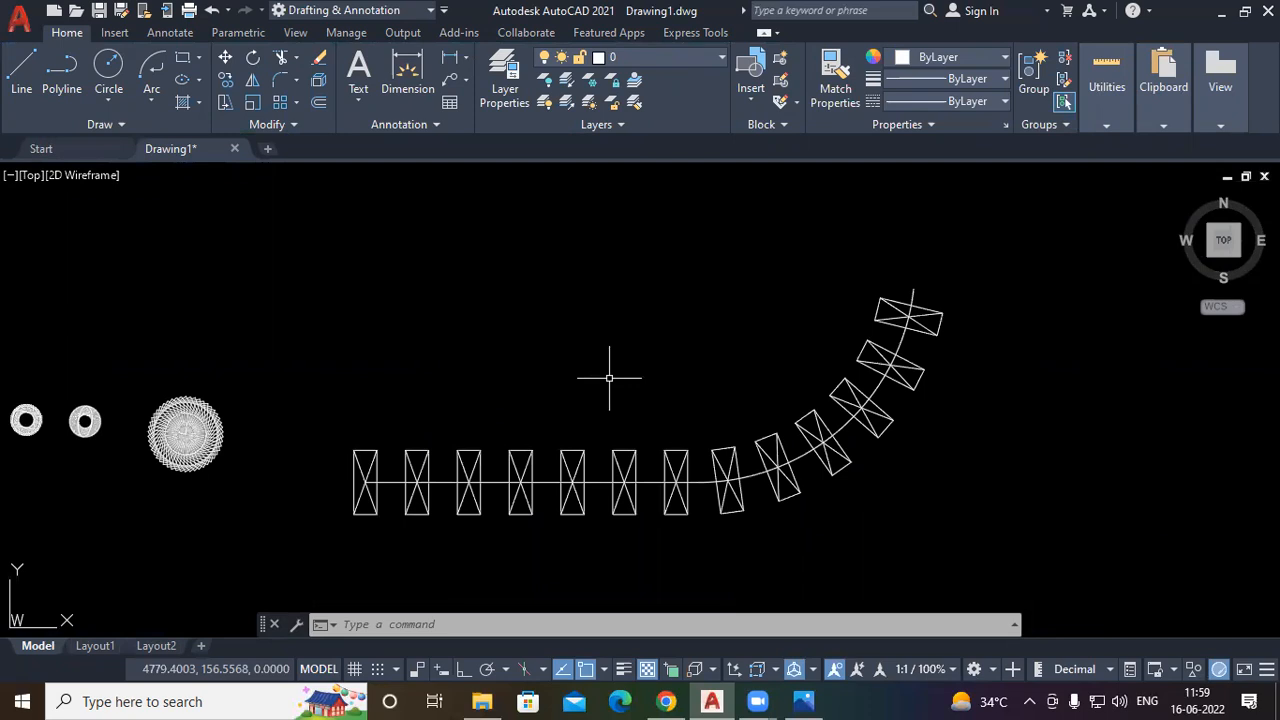
middle_click_drag(594, 386, 610, 336)
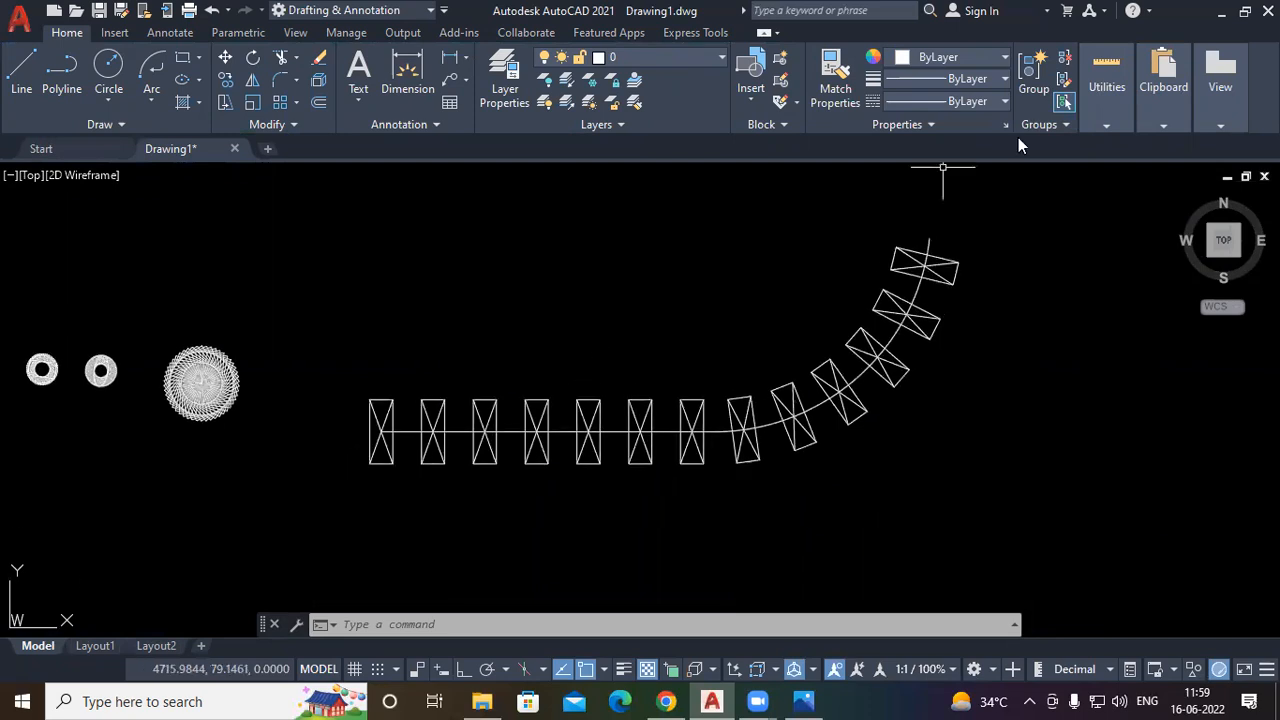
left_click(790, 378)
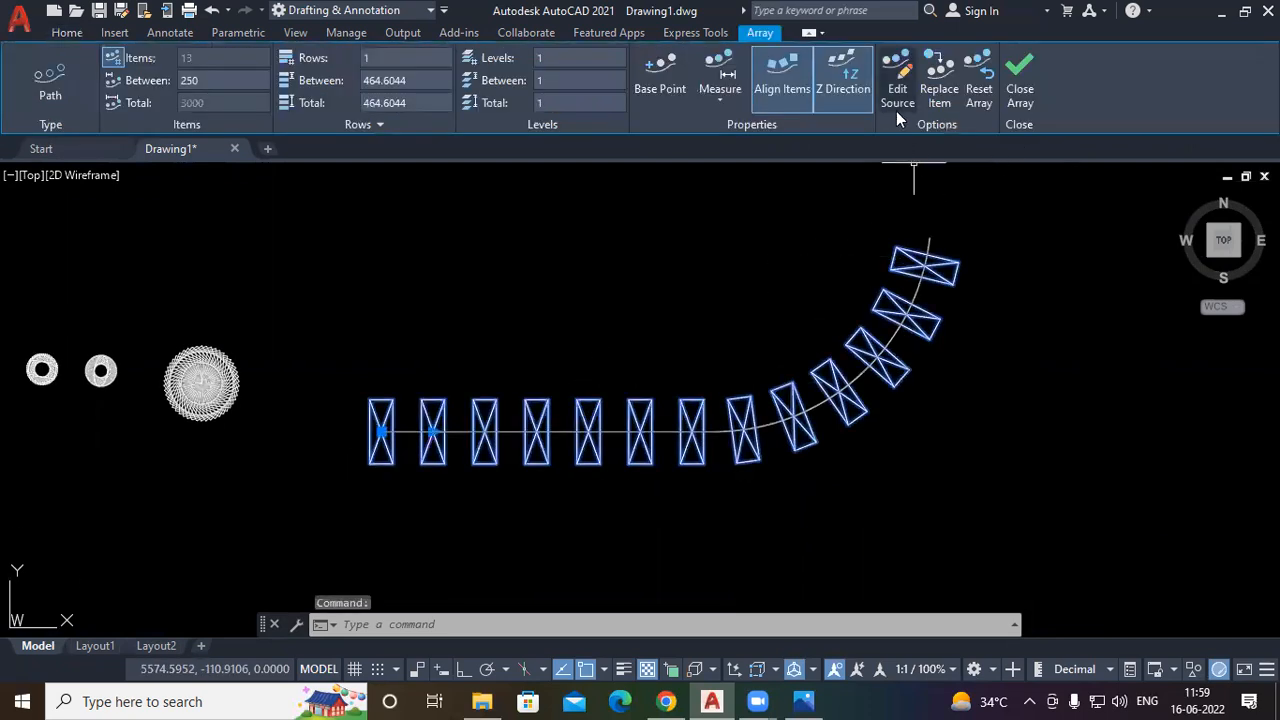
left_click(935, 97)
middle_click_drag(5, 425, 191, 405)
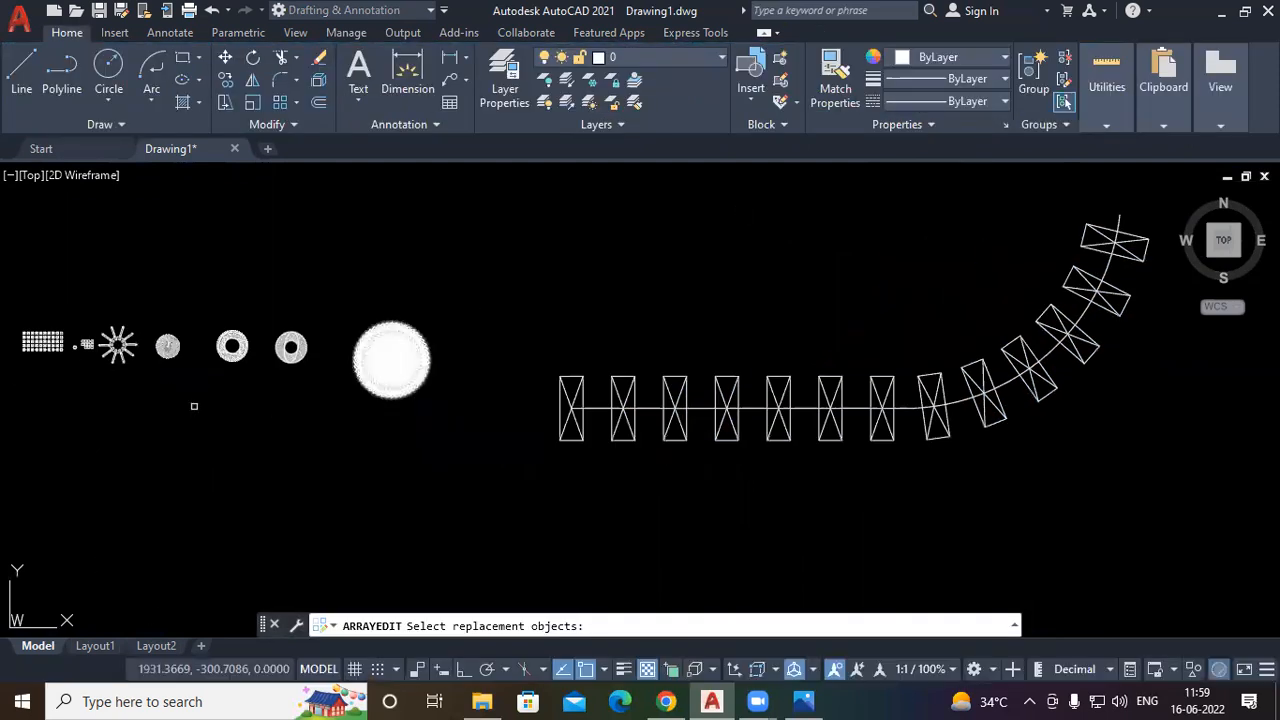
scroll(180, 400, "up", 4)
left_click(544, 211)
left_click(416, 336)
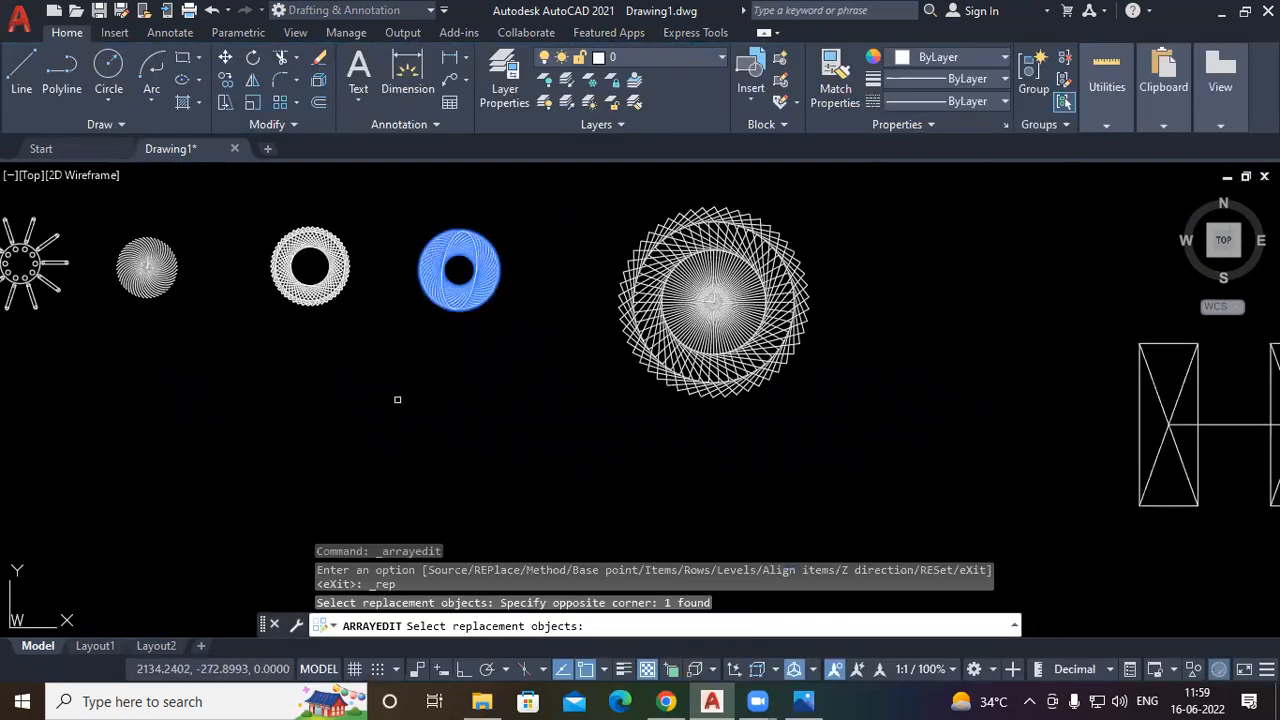
key("Return")
left_click(459, 269)
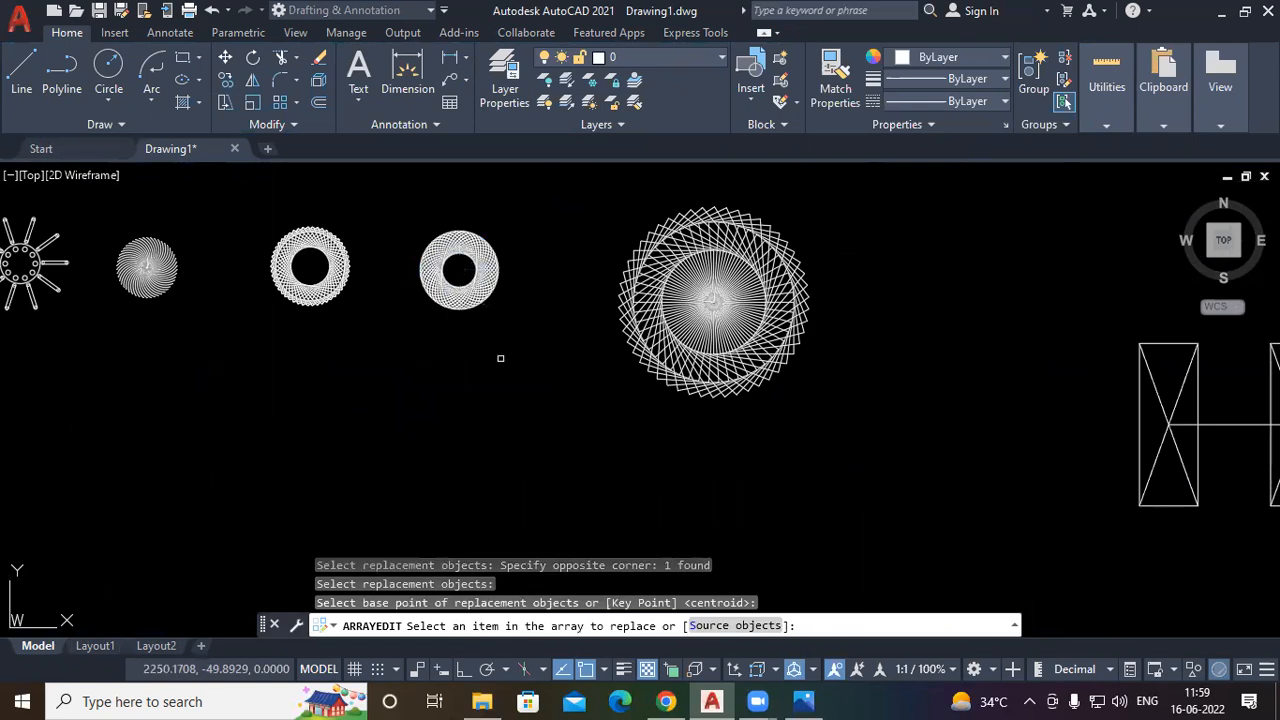
Replace the second, fourth, sixth and eighth crossed rectangles along the path with the ring pattern
scroll(800, 431, "down", 1)
middle_click_drag(1034, 457, 659, 457)
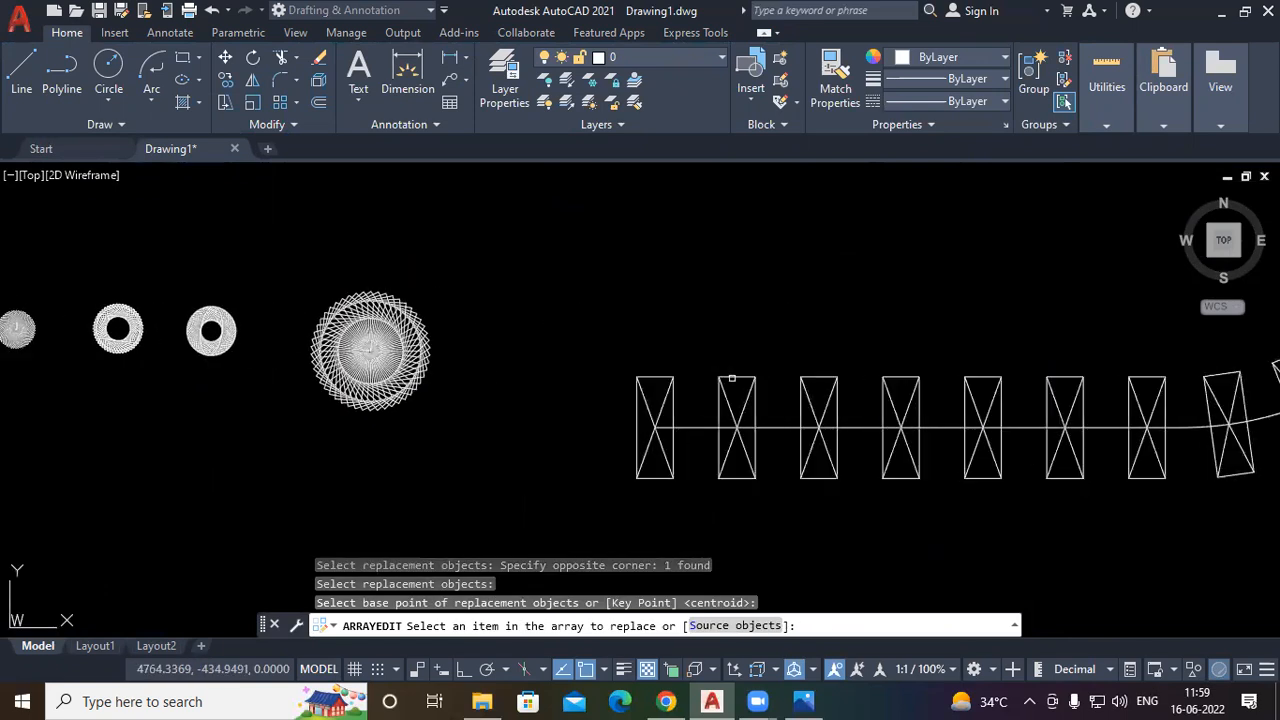
left_click(732, 379)
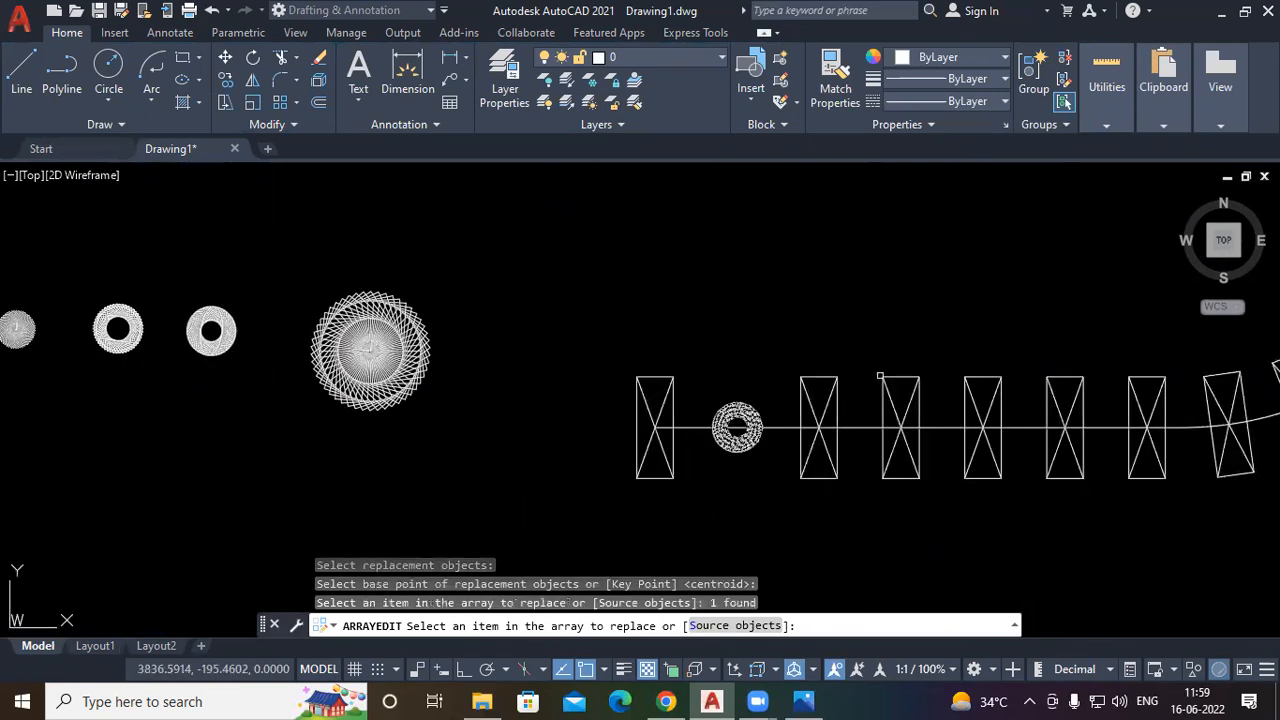
left_click(880, 376)
middle_click_drag(1200, 426, 924, 416)
left_click(786, 365)
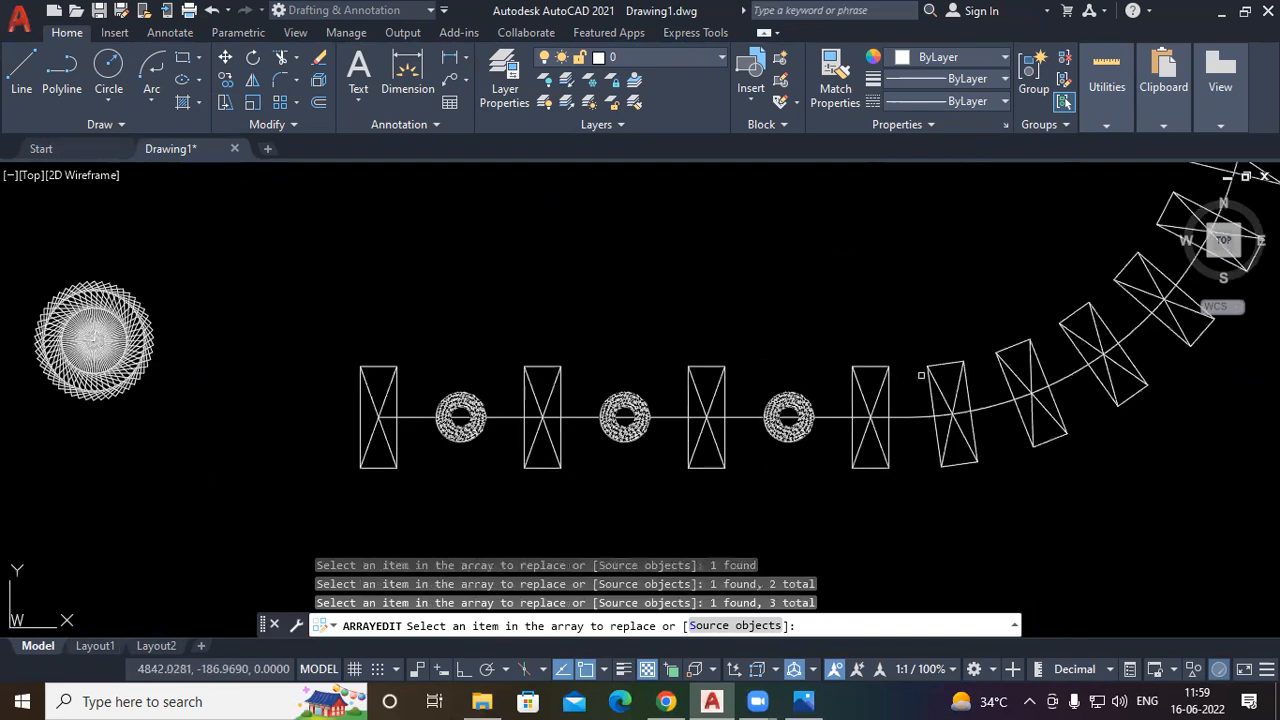
left_click(943, 364)
middle_click_drag(1034, 325, 943, 340)
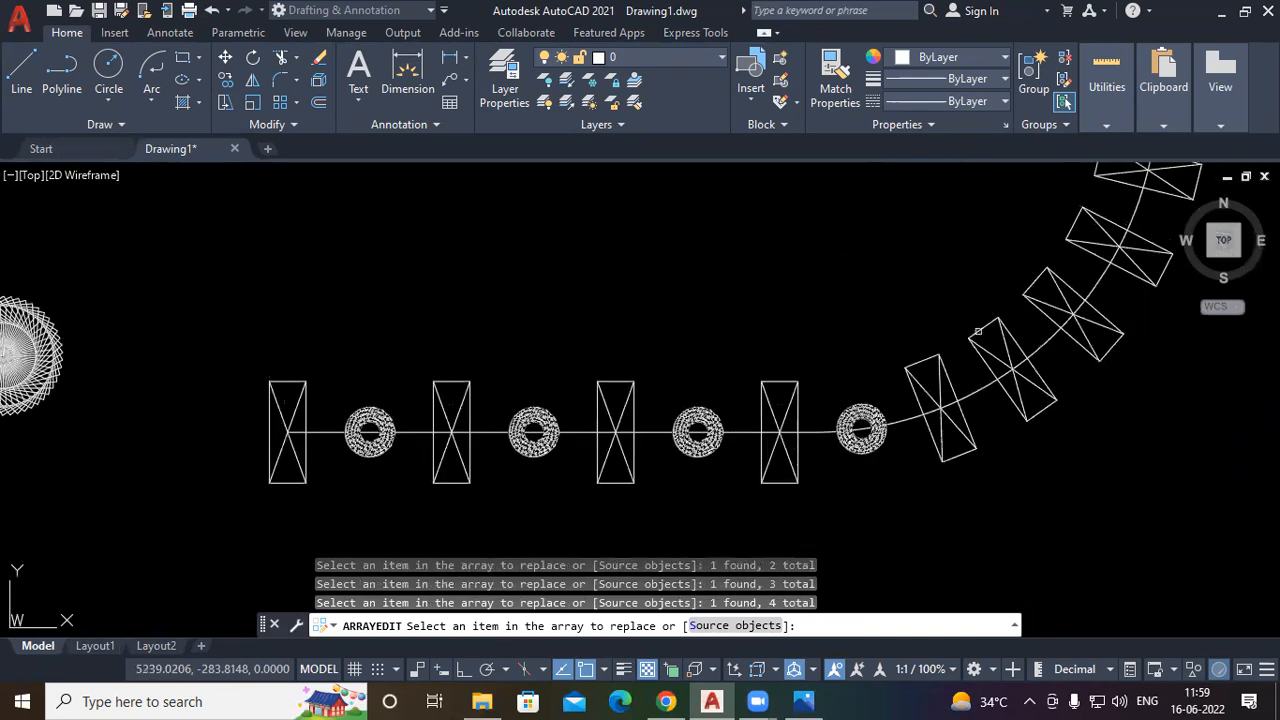
Replace the tenth and twelfth crossed rectangles with the ring pattern, end the replacement and close the array editor
left_click(978, 331)
middle_click_drag(1071, 258, 668, 400)
left_click(665, 382)
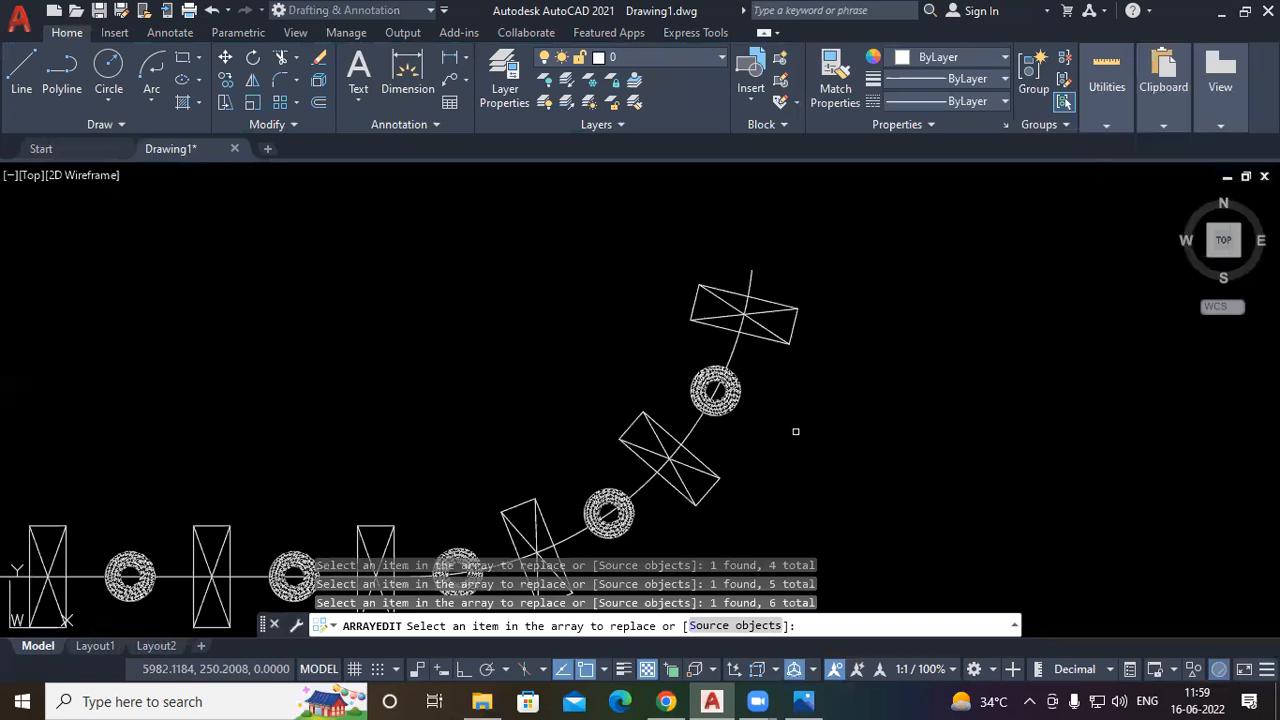
middle_click_drag(851, 449, 954, 391)
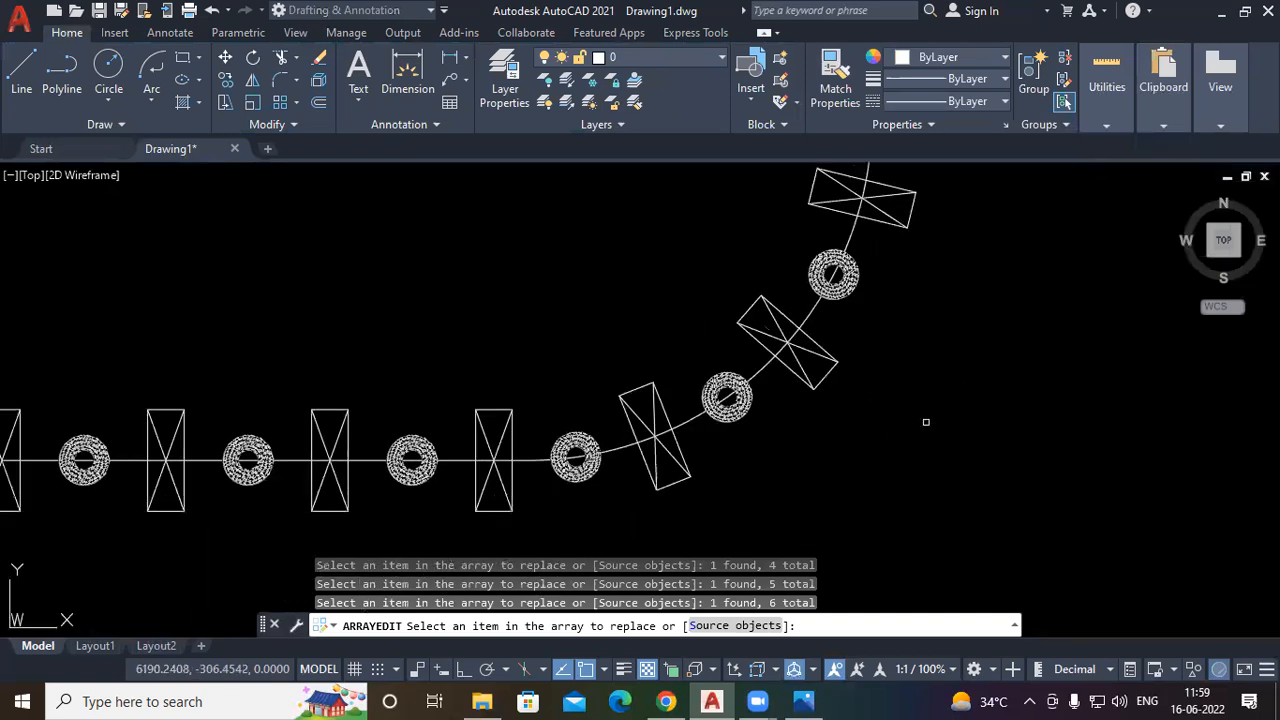
scroll(1031, 489, "down", 2)
middle_click_drag(992, 485, 908, 385)
key("Escape")
scroll(829, 354, "up", 1)
left_click(826, 354)
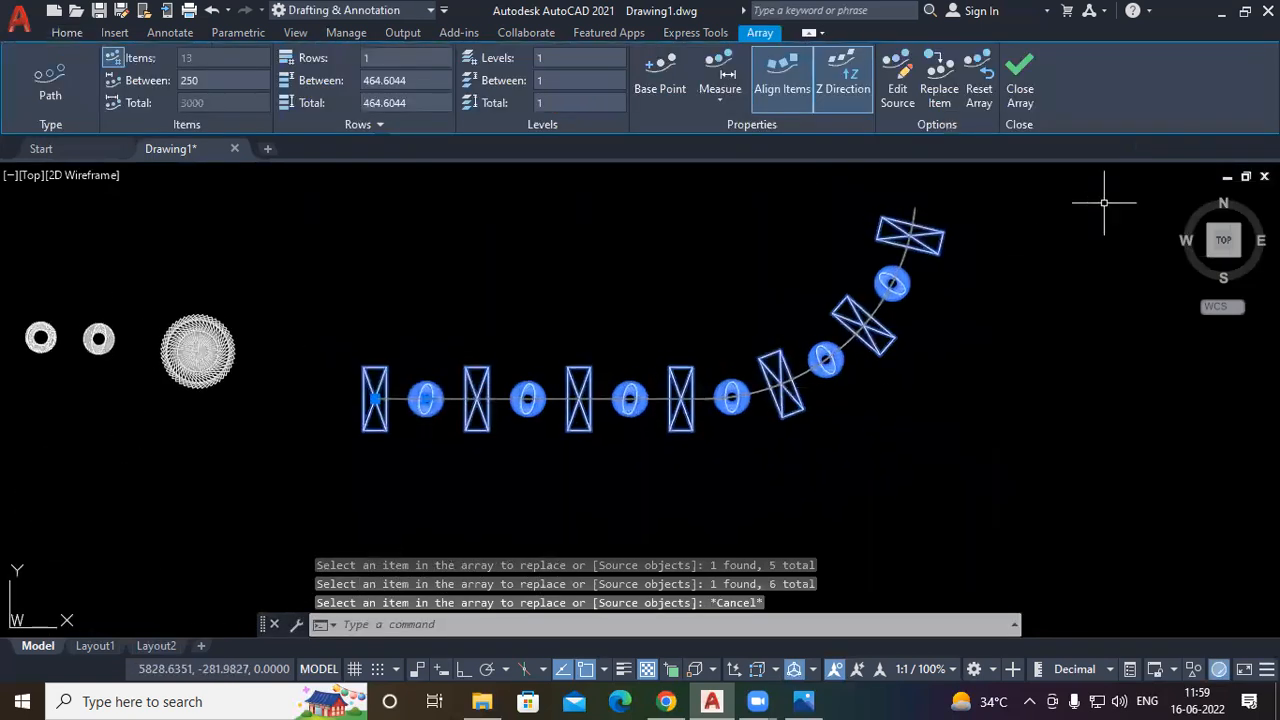
scroll(950, 385, "up", 2)
scroll(957, 277, "down", 2)
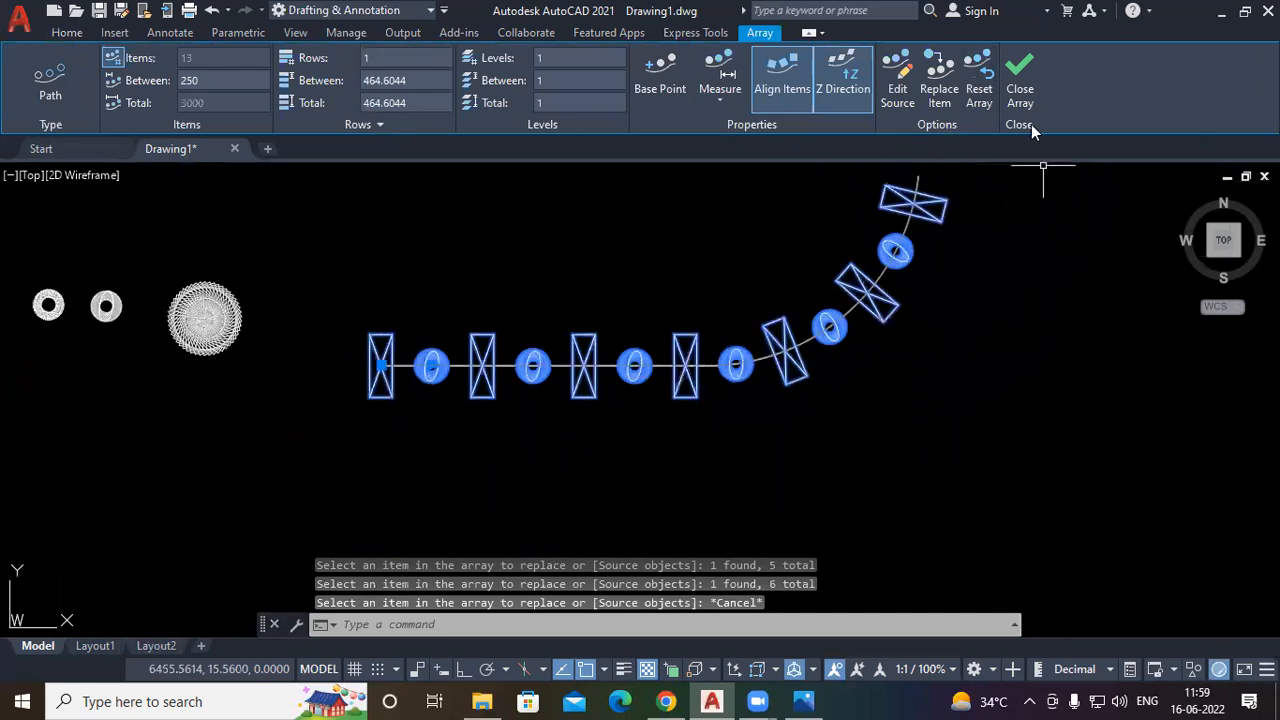
left_click(1029, 103)
middle_click_drag(996, 422, 1010, 463)
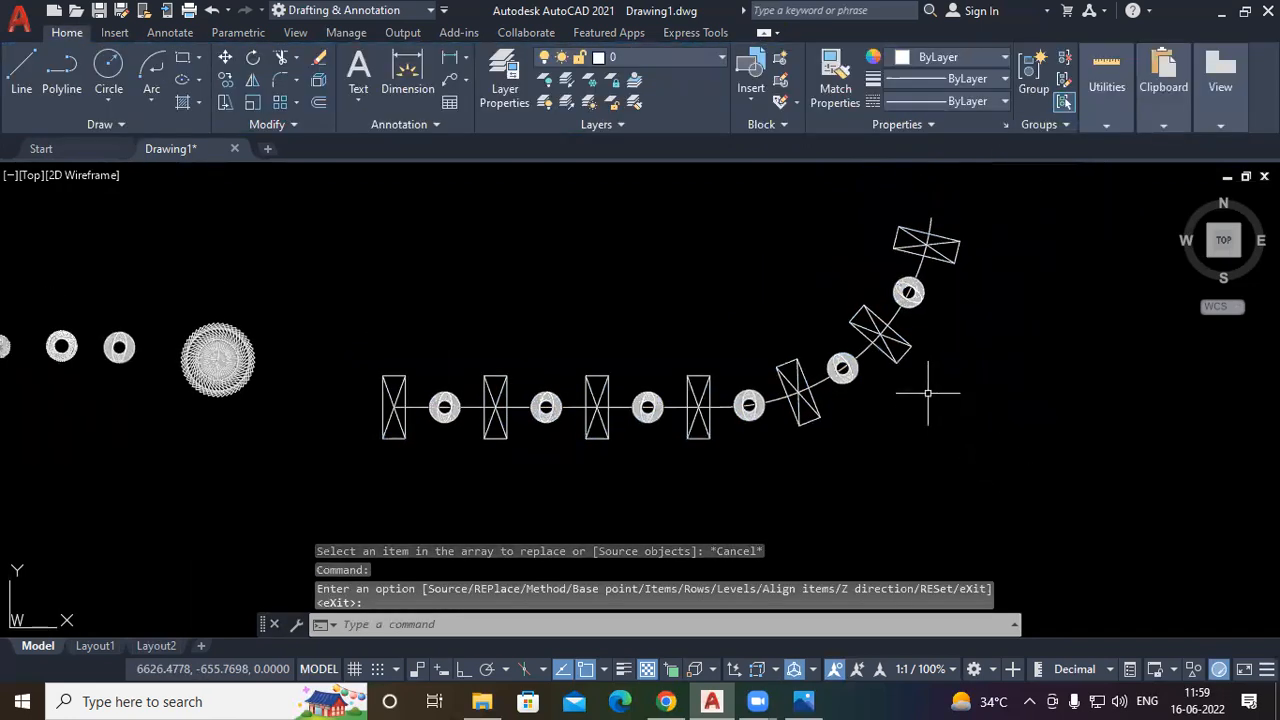
Reset the path array to restore the replaced crossed rectangles, and close the array editor
left_click(898, 347)
left_click(975, 92)
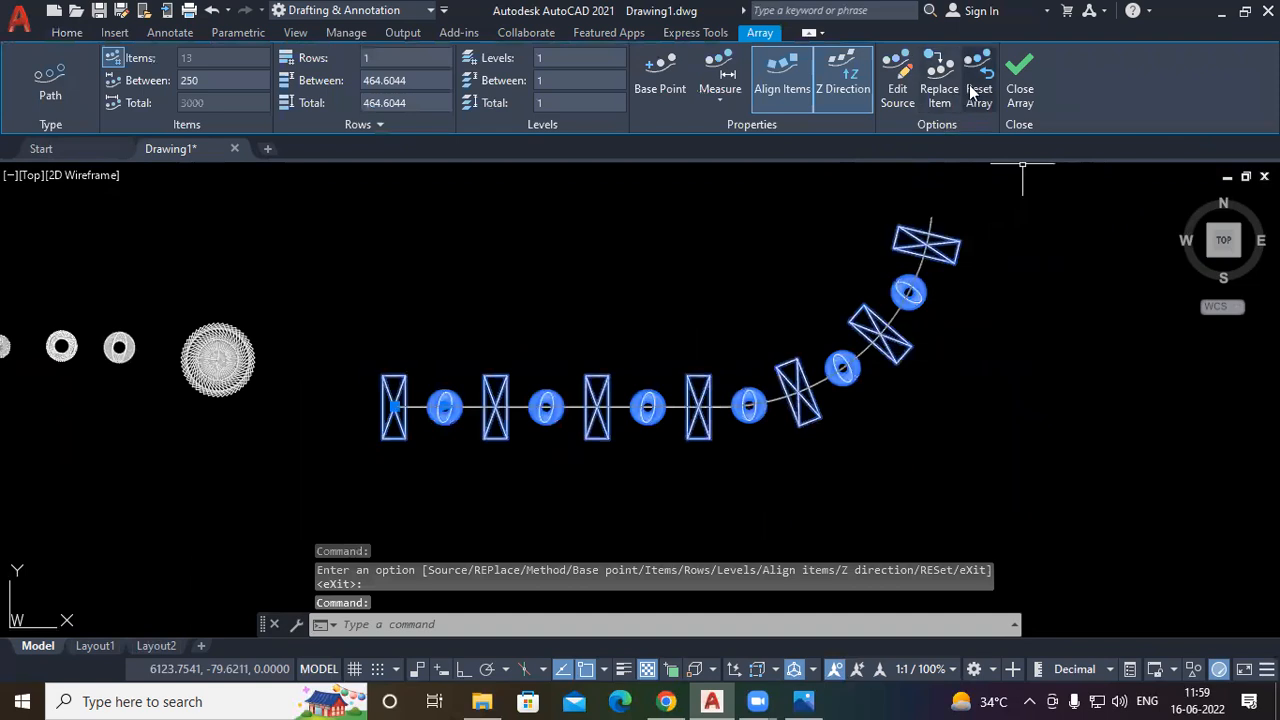
left_click(1026, 98)
middle_click_drag(963, 436, 938, 439)
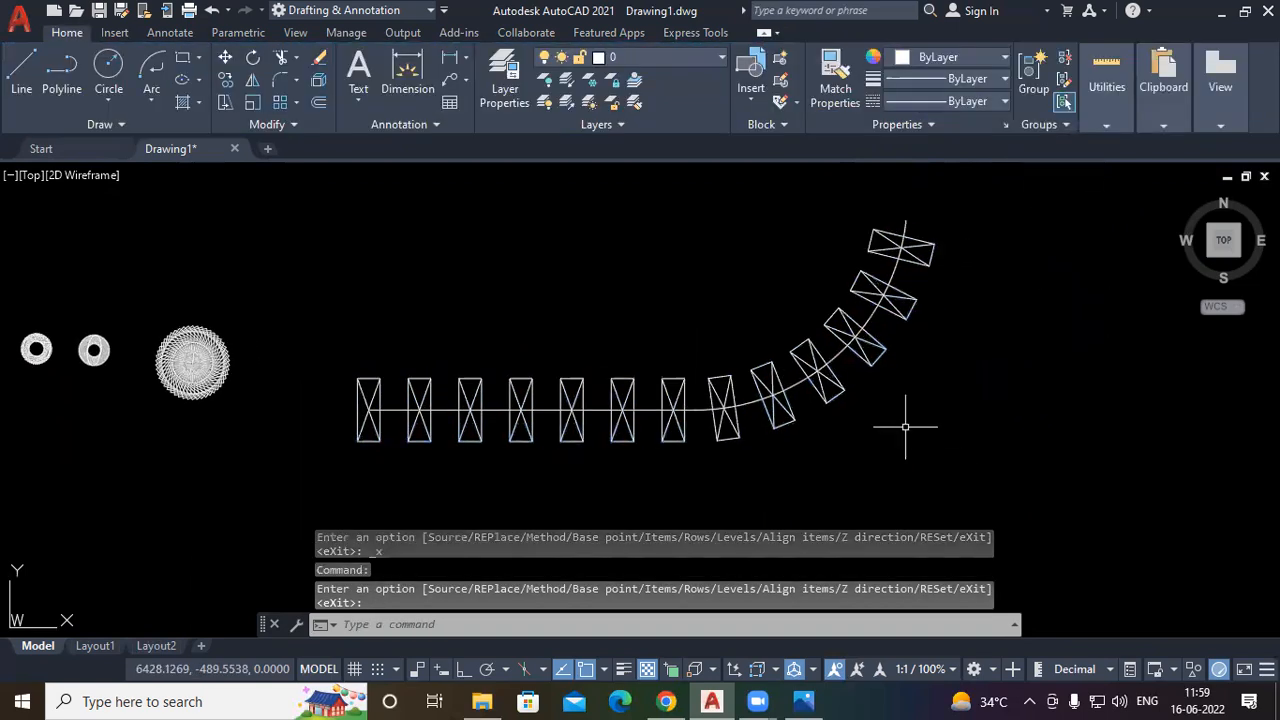